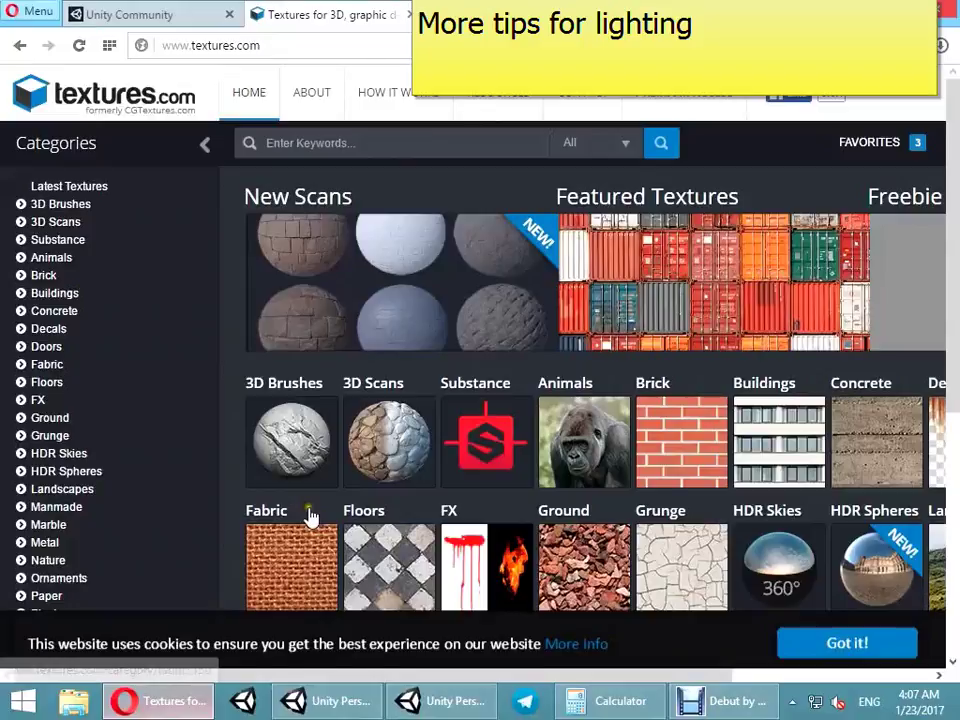
- Search Textures.com for 'background' and open two green mountain results in new tabs
{"action": "left_click", "coordinate": [373, 148]}
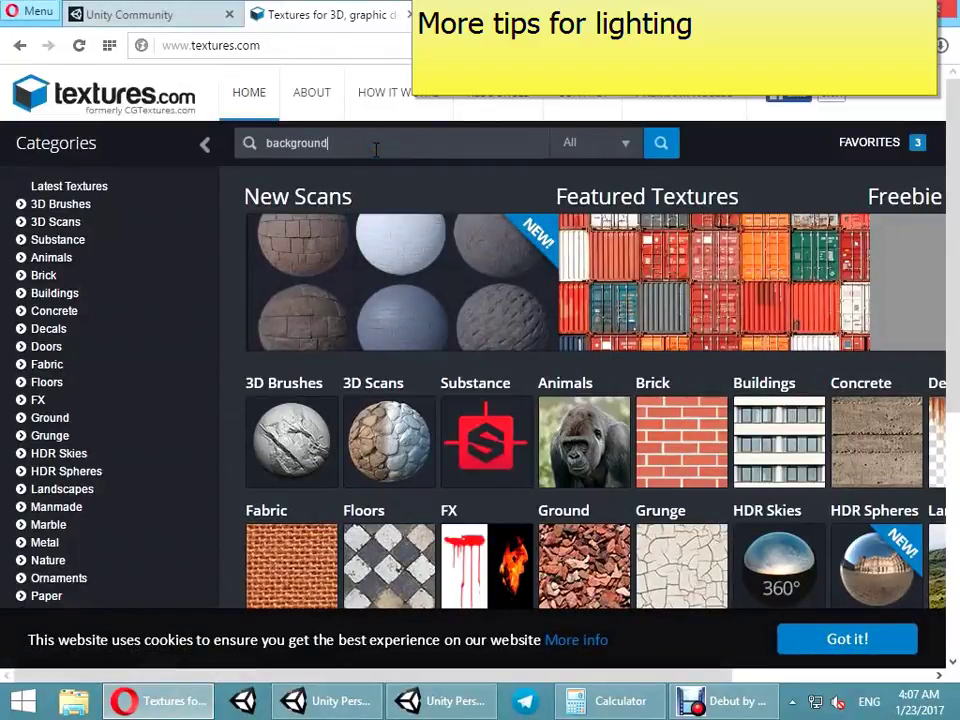
{"action": "key", "text": "Return"}
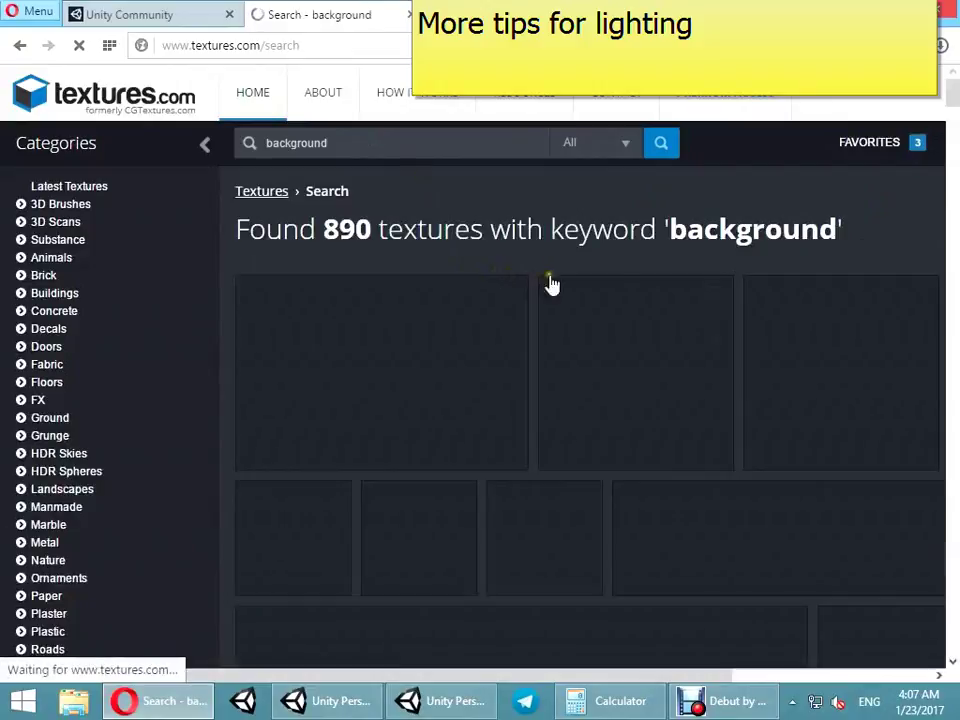
{"action": "scroll", "coordinate": [825, 281], "scroll_direction": "down", "scroll_amount": 2}
{"action": "scroll", "coordinate": [840, 279], "scroll_direction": "down", "scroll_amount": 2}
{"action": "scroll", "coordinate": [865, 285], "scroll_direction": "down", "scroll_amount": 2}
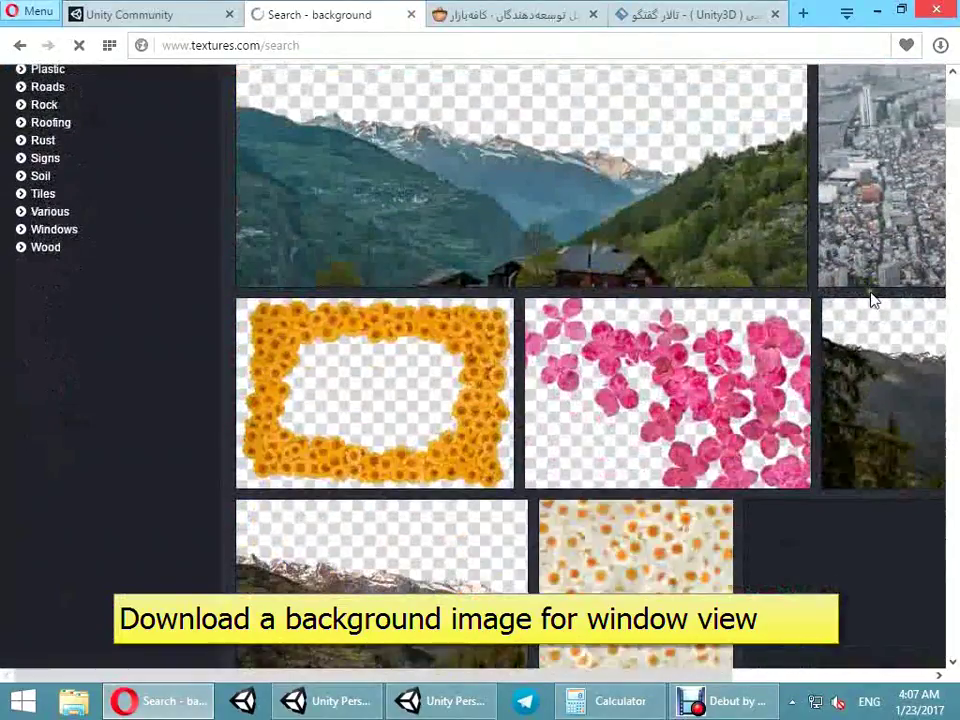
{"action": "middle_click", "coordinate": [776, 240]}
{"action": "scroll", "coordinate": [840, 270], "scroll_direction": "down", "scroll_amount": 4}
{"action": "scroll", "coordinate": [886, 295], "scroll_direction": "down", "scroll_amount": 3}
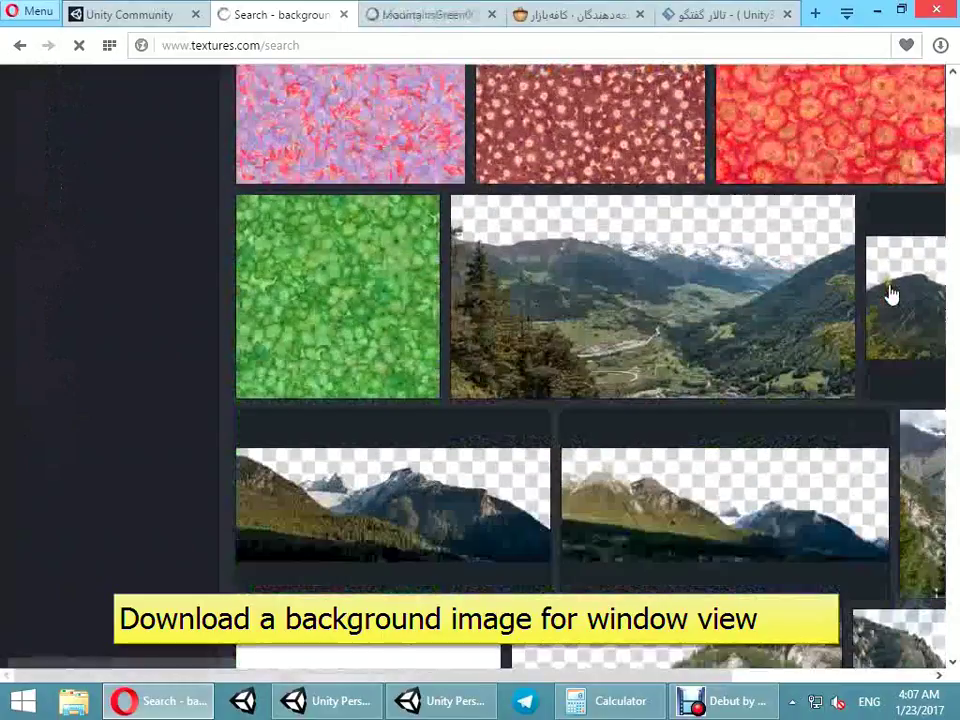
{"action": "scroll", "coordinate": [889, 293], "scroll_direction": "down", "scroll_amount": 3}
{"action": "scroll", "coordinate": [893, 296], "scroll_direction": "up", "scroll_amount": 1}
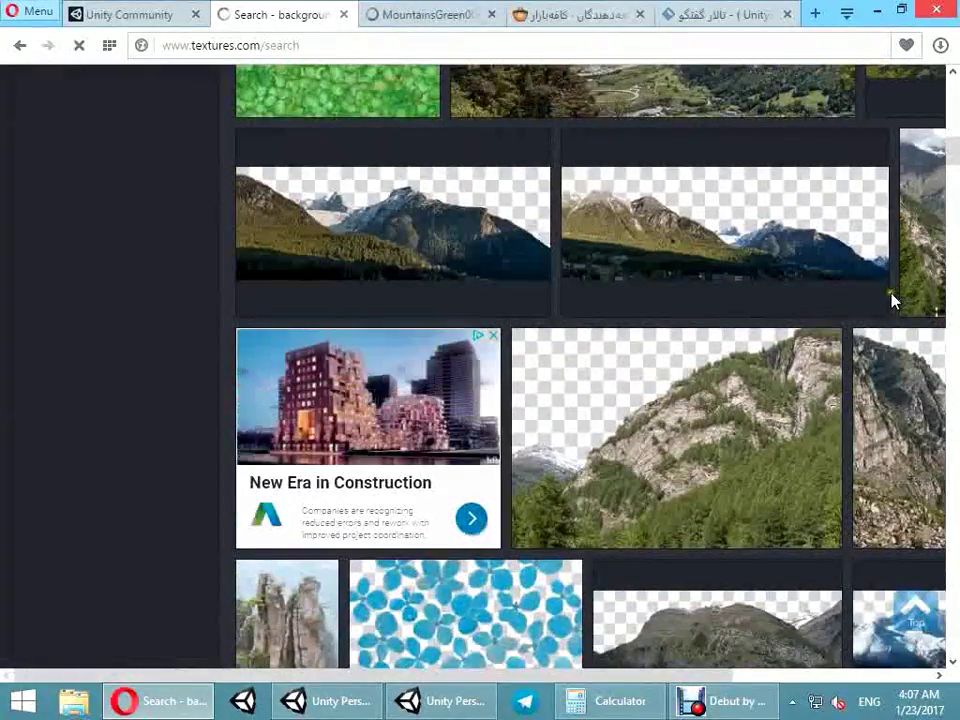
{"action": "middle_click", "coordinate": [737, 228]}
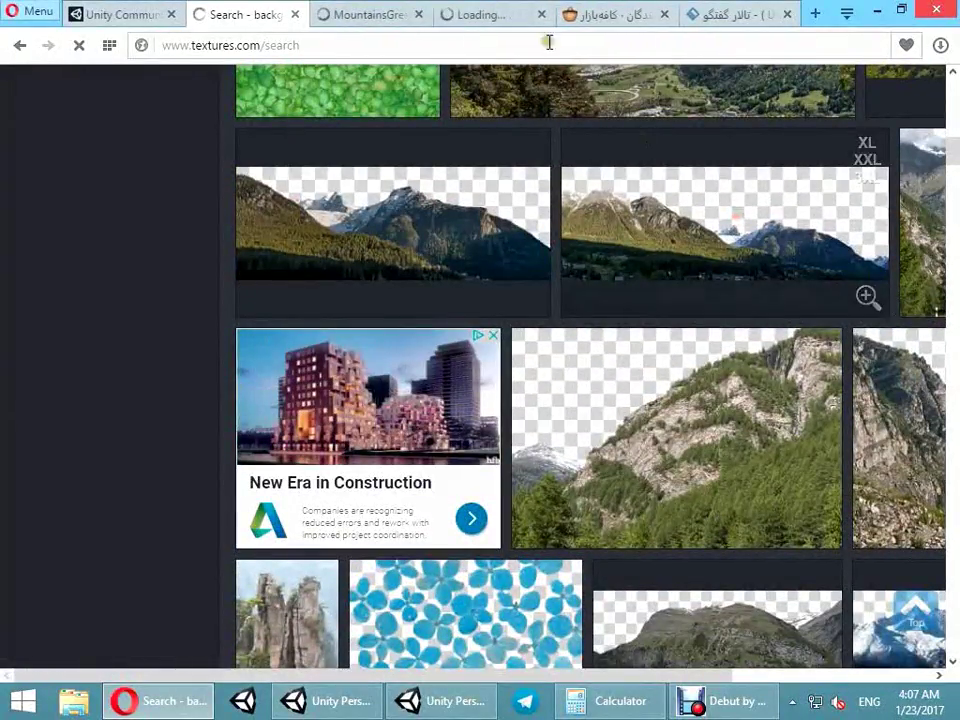
- Download the small free masked versions of MountainsGreen0068 and MountainsGreen0070
{"action": "left_click", "coordinate": [403, 12]}
{"action": "scroll", "coordinate": [470, 326], "scroll_direction": "down", "scroll_amount": 3}
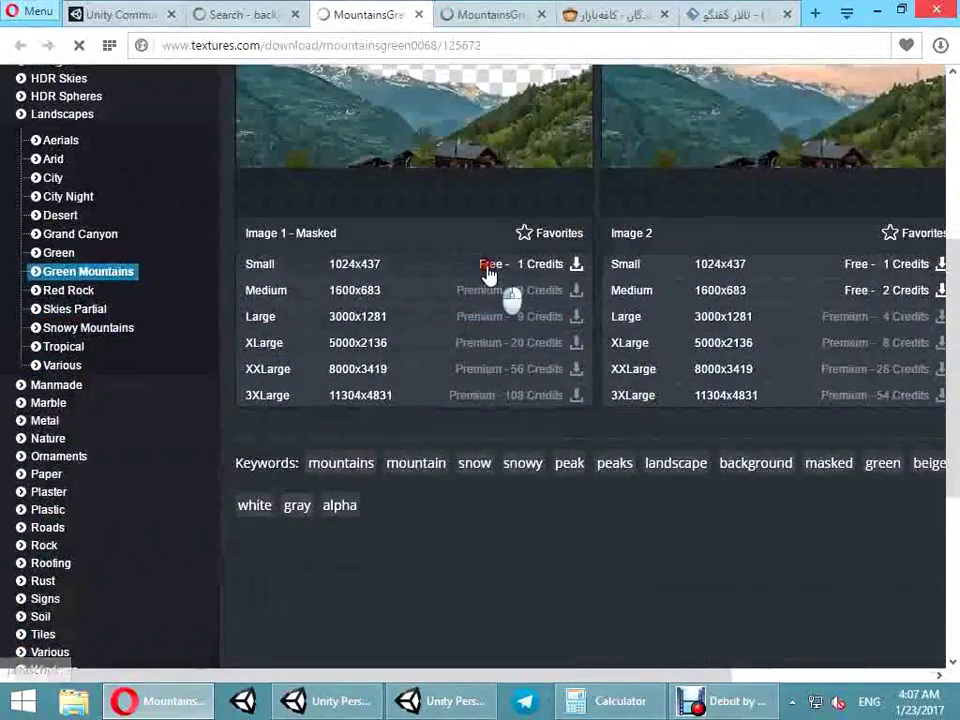
{"action": "left_click", "coordinate": [488, 268]}
{"action": "scroll", "coordinate": [600, 380], "scroll_direction": "up", "scroll_amount": 2}
{"action": "scroll", "coordinate": [605, 384], "scroll_direction": "up", "scroll_amount": 1}
{"action": "left_click", "coordinate": [465, 12]}
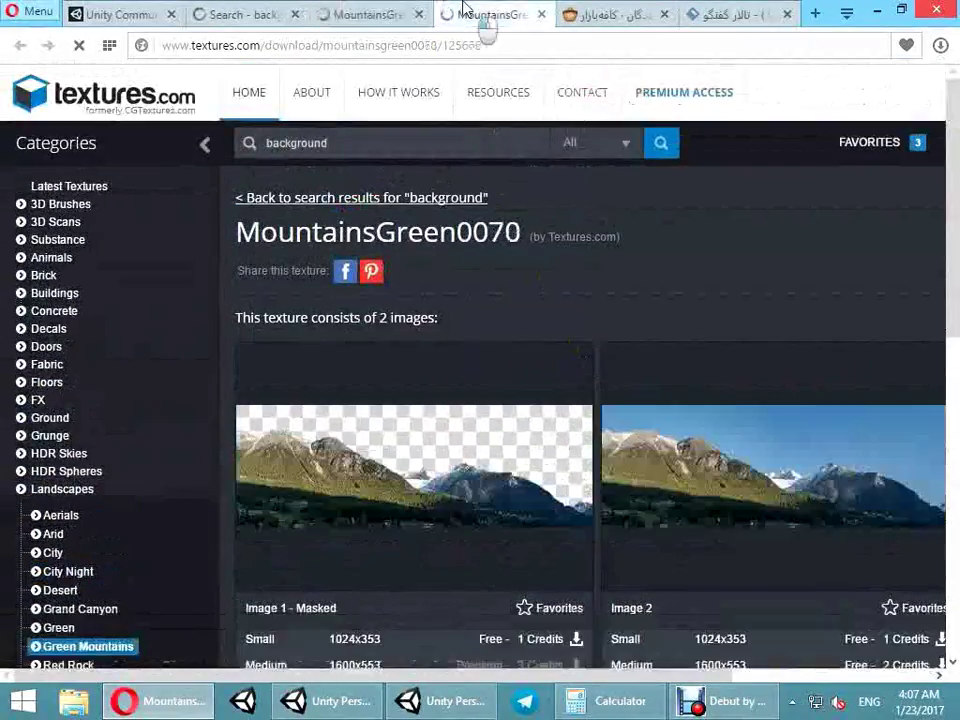
{"action": "scroll", "coordinate": [620, 314], "scroll_direction": "down", "scroll_amount": 2}
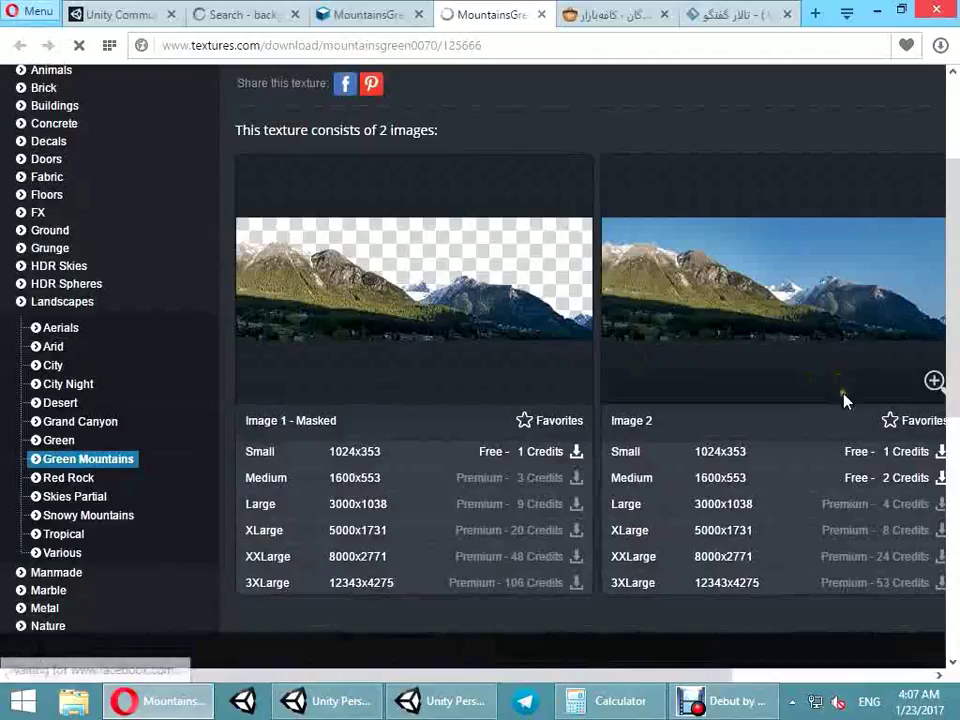
{"action": "left_click", "coordinate": [939, 46]}
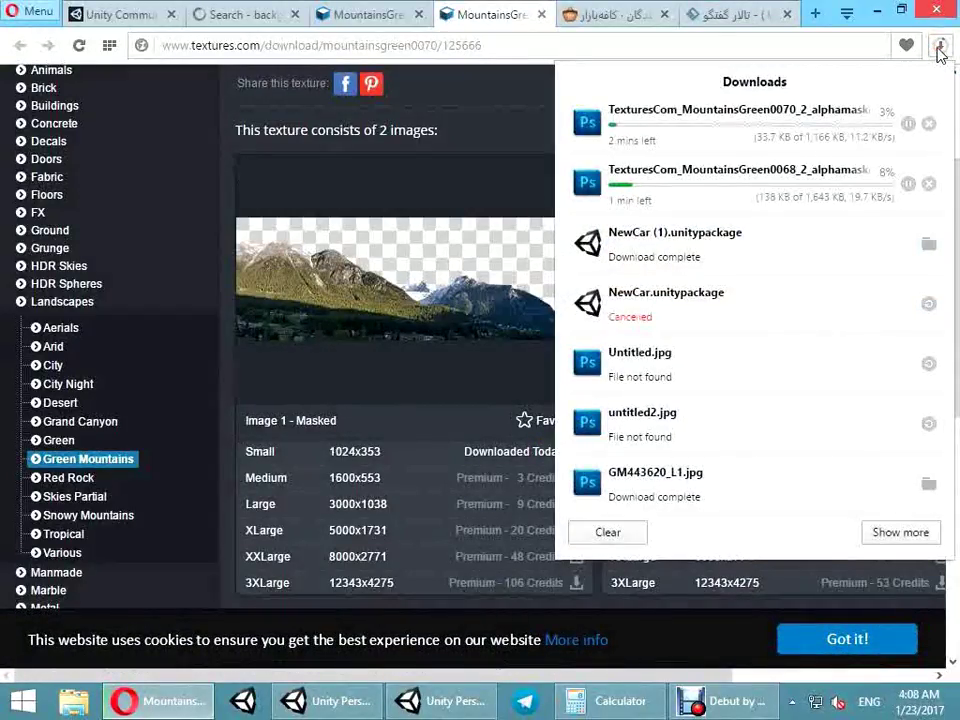
{"action": "left_click", "coordinate": [939, 50]}
- Return to the MountainsGreen0068 page and check the imported texture among Unity's Garage.fbm assets
{"action": "left_click", "coordinate": [393, 16]}
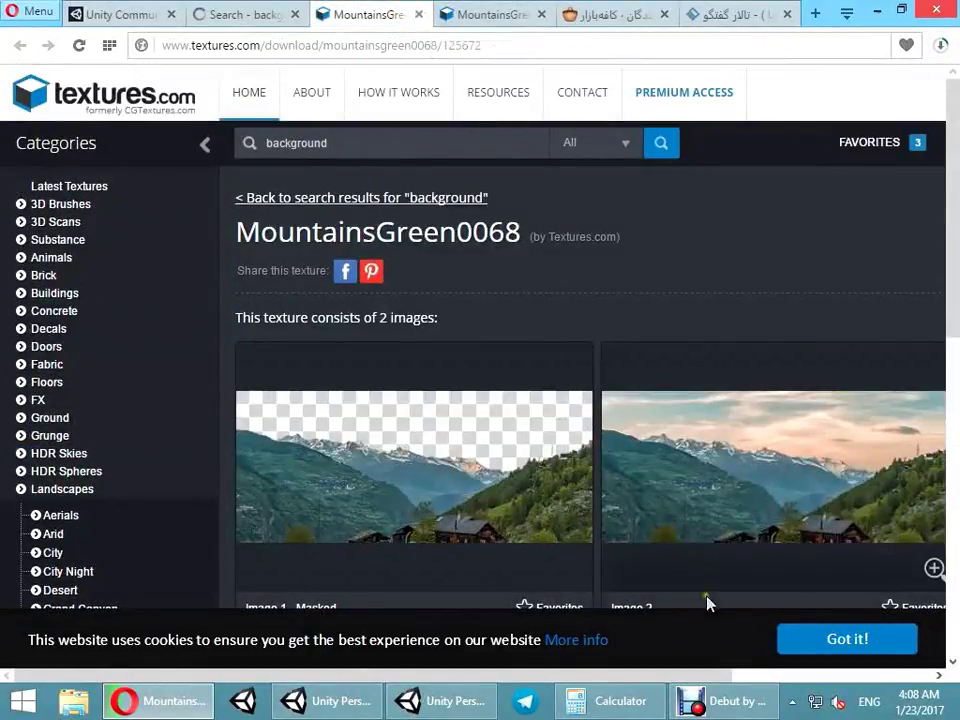
{"action": "left_click", "coordinate": [755, 697]}
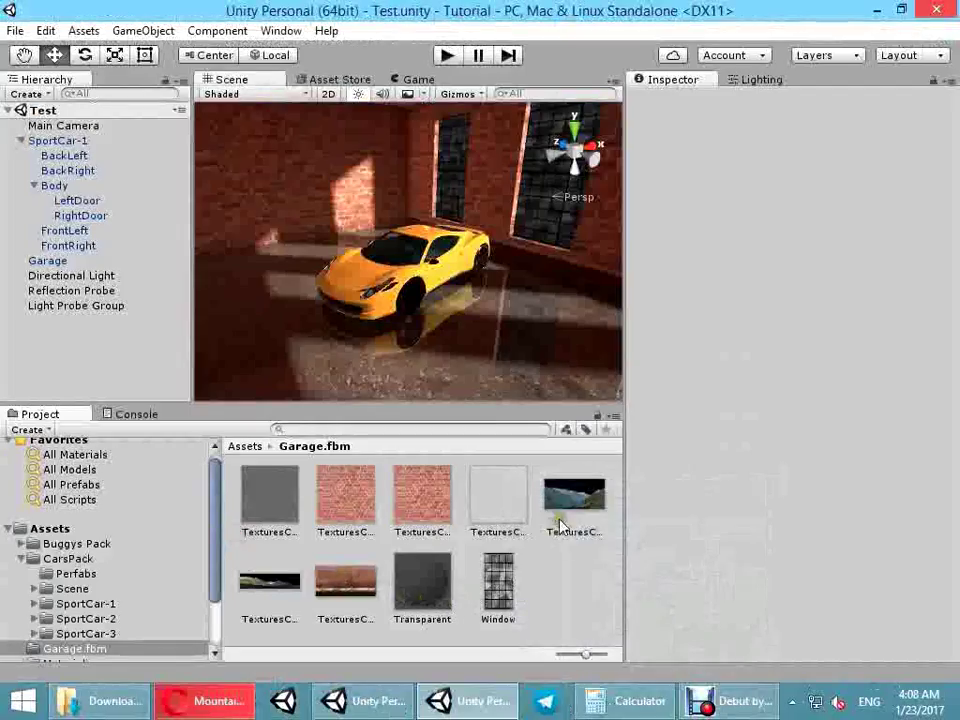
{"action": "left_click", "coordinate": [550, 515]}
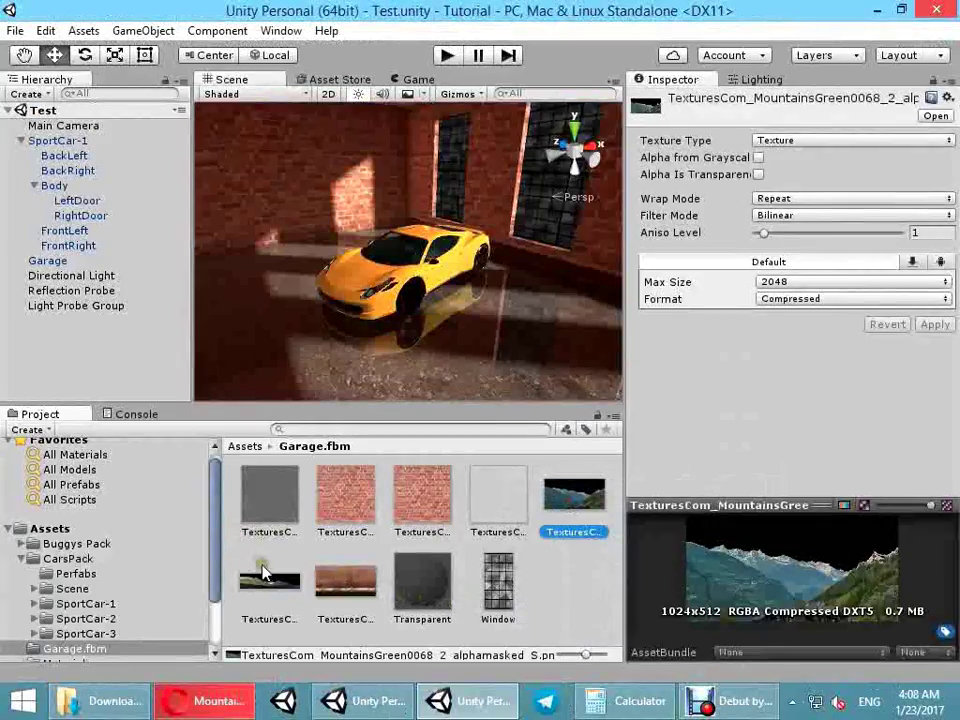
- Inspect the two mountain textures' settings and frame the whole Garage object in view
{"action": "left_click", "coordinate": [270, 577]}
{"action": "left_click", "coordinate": [574, 510]}
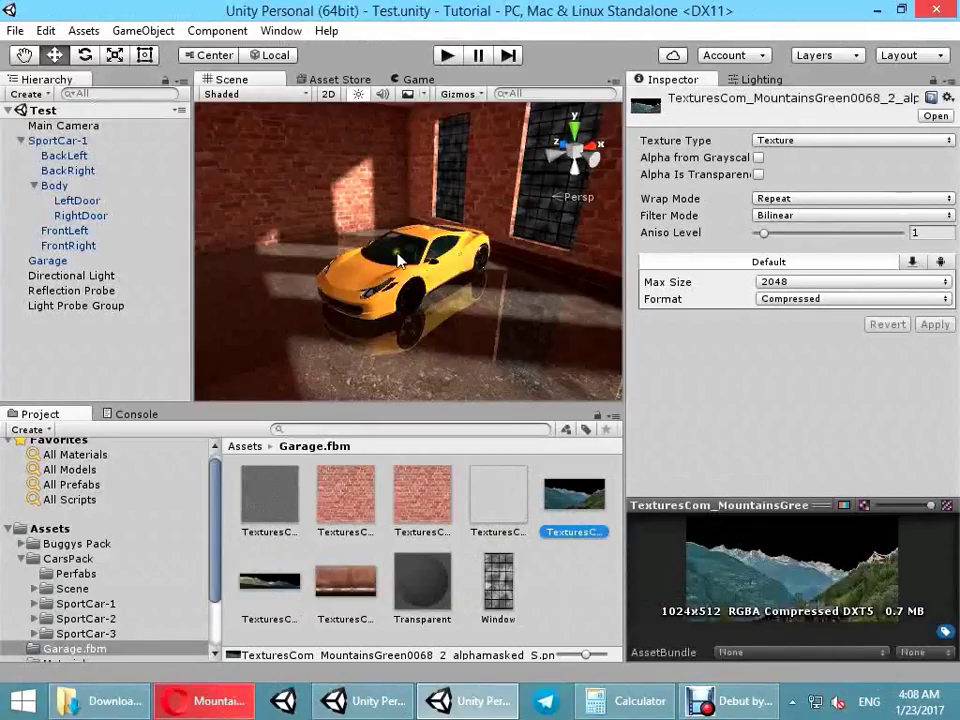
{"action": "right_click_drag", "start_coordinate": [400, 262], "coordinate": [510, 236]}
{"action": "left_click", "coordinate": [439, 274]}
{"action": "key", "text": "f"}
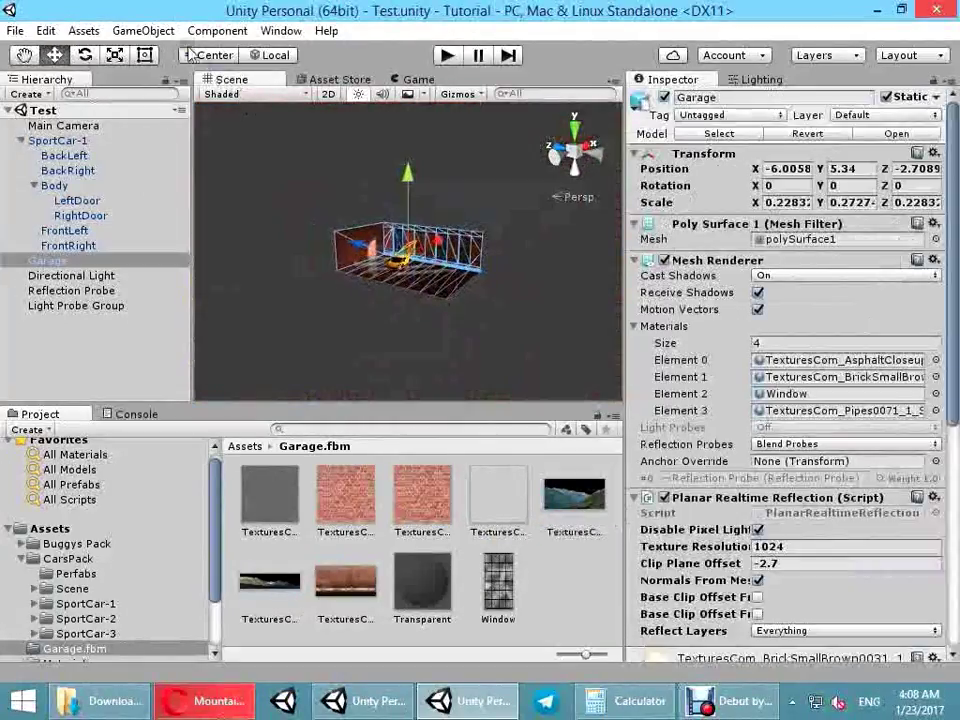
- Add a new Quad to the scene and frame it
{"action": "left_click", "coordinate": [143, 30]}
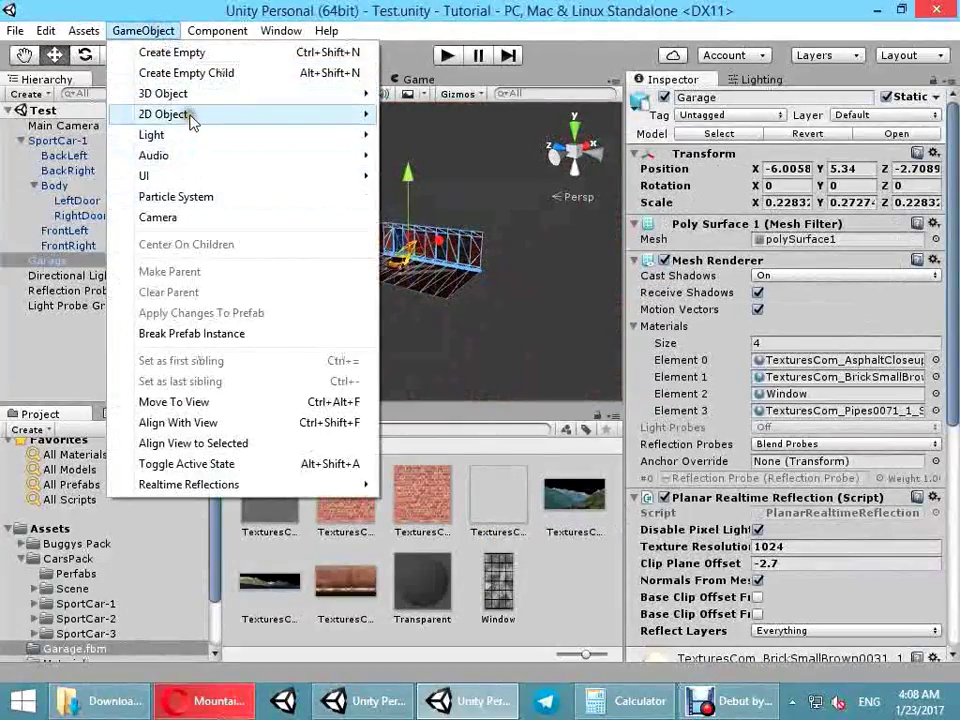
{"action": "mouse_move", "coordinate": [189, 94]}
{"action": "left_click", "coordinate": [435, 195]}
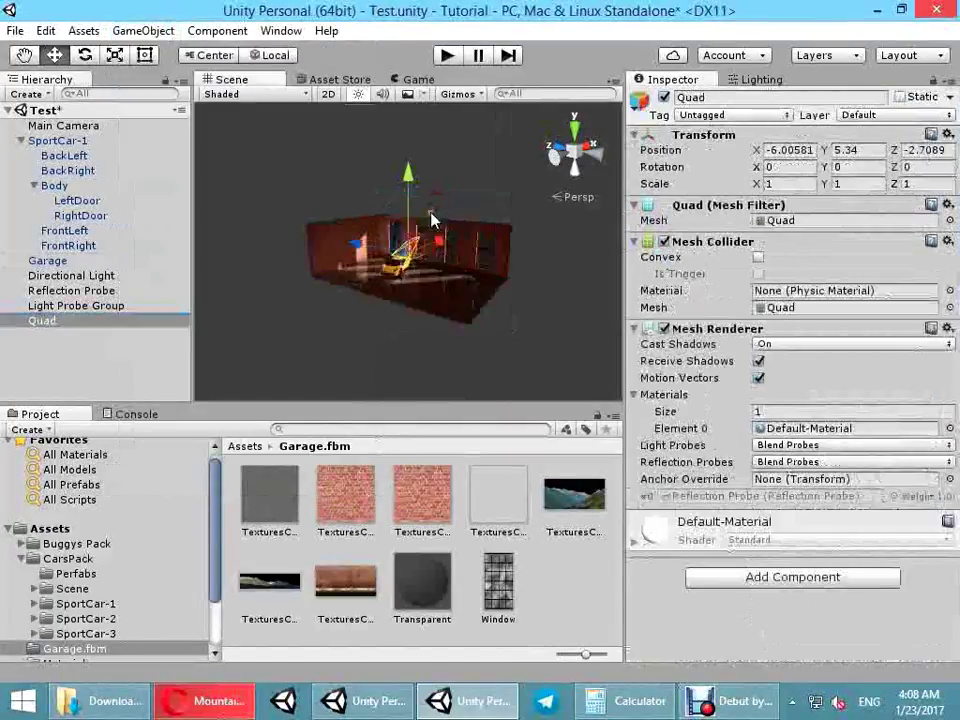
{"action": "key", "text": "f"}
- Rotate the quad to 90 on the Y axis
{"action": "key", "text": "e"}
{"action": "left_click_drag", "start_coordinate": [405, 275], "coordinate": [470, 270]}
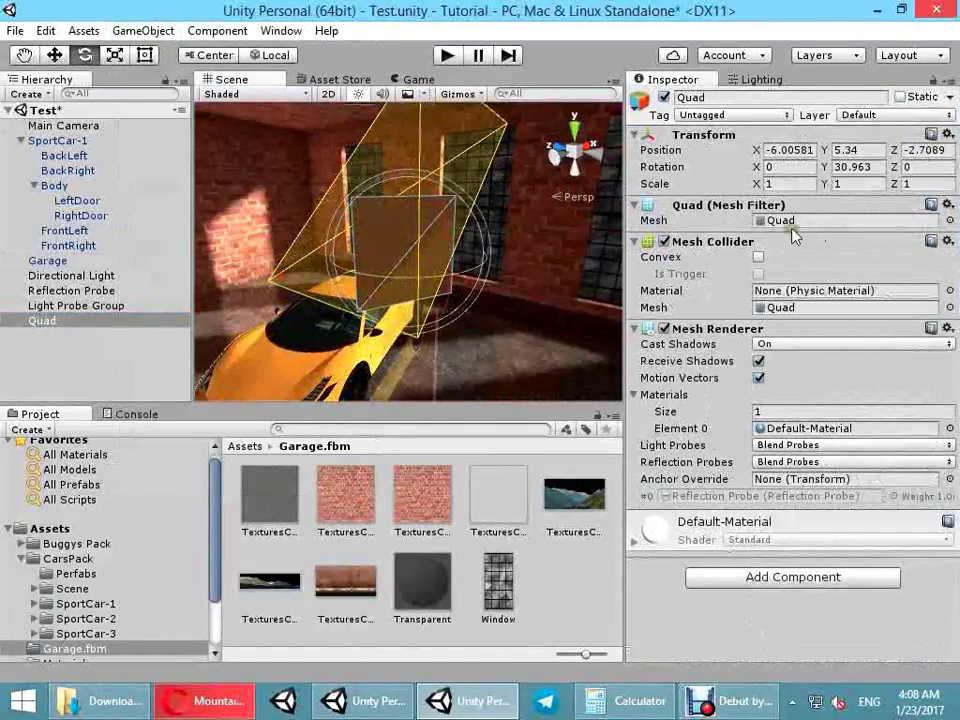
{"action": "left_click", "coordinate": [852, 168]}
{"action": "type", "text": "90"}
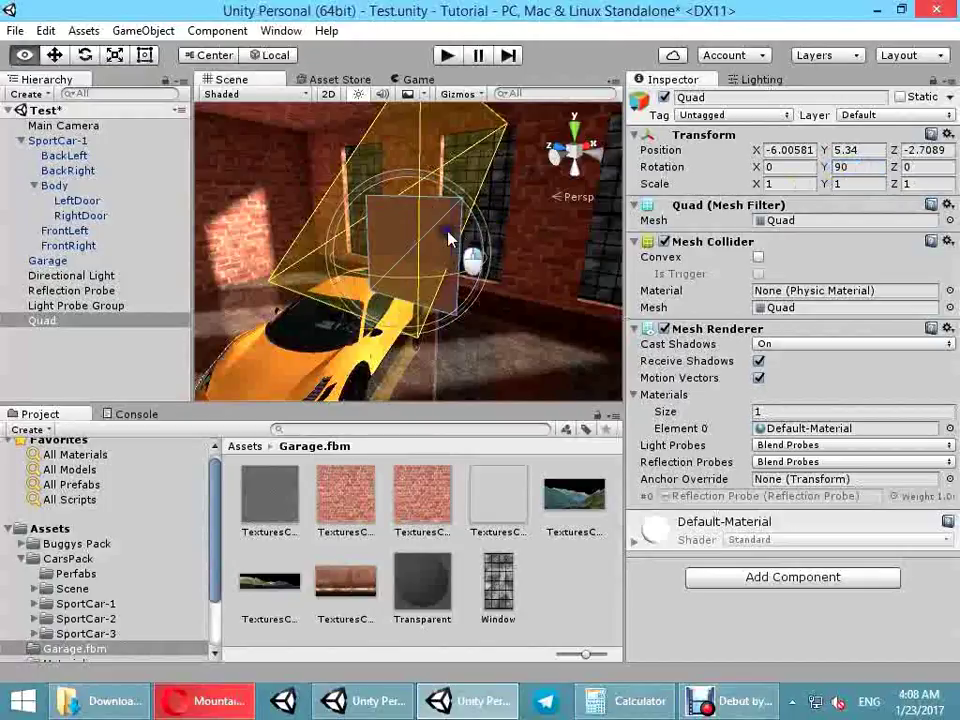
{"action": "type", "text": "r"}
- Scale the quad to about 24.6 by 13.3 and move it beside the windows at X 7.8
{"action": "left_click_drag", "start_coordinate": [435, 262], "coordinate": [518, 260]}
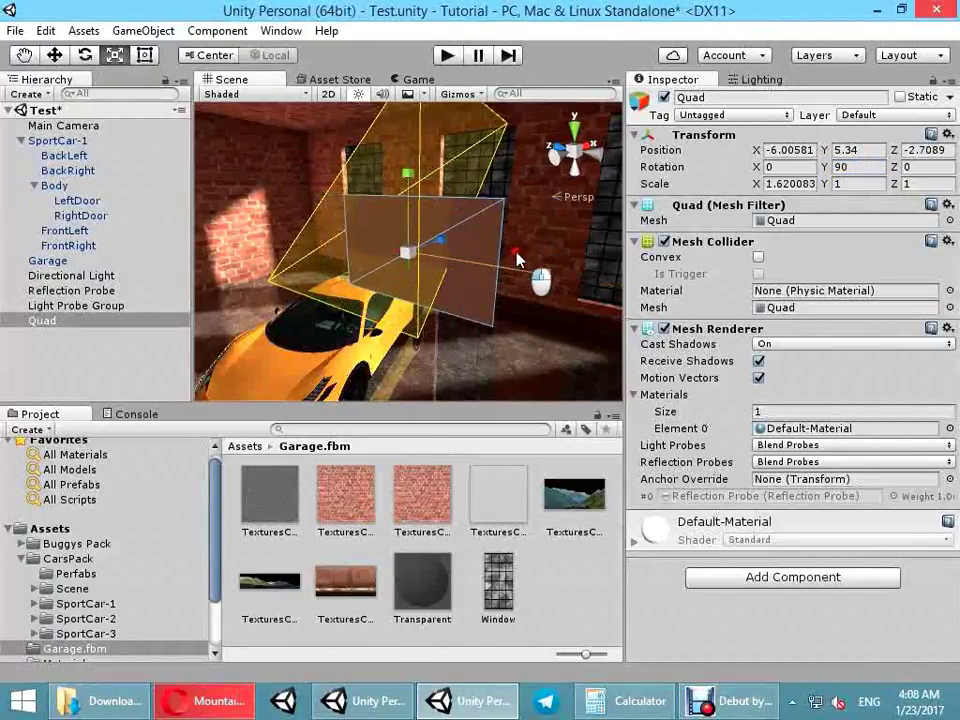
{"action": "mouse_move", "coordinate": [407, 255]}
{"action": "left_mouse_down"}
{"action": "mouse_move", "coordinate": [343, 274]}
{"action": "mouse_move", "coordinate": [422, 255]}
{"action": "mouse_move", "coordinate": [549, 251]}
{"action": "left_mouse_up"}
{"action": "scroll", "coordinate": [393, 265], "scroll_direction": "down", "scroll_amount": 5}
{"action": "key", "text": "w"}
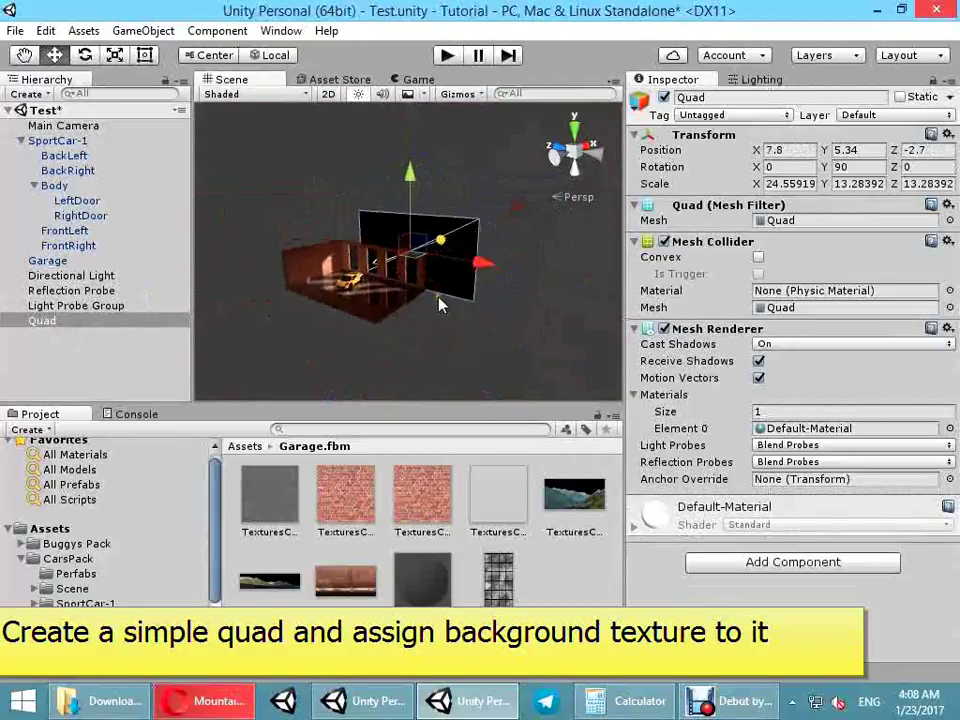
{"action": "scroll", "coordinate": [445, 302], "scroll_direction": "up", "scroll_amount": 3}
{"action": "scroll", "coordinate": [450, 305], "scroll_direction": "up", "scroll_amount": 3}
{"action": "scroll", "coordinate": [451, 316], "scroll_direction": "up", "scroll_amount": 3}
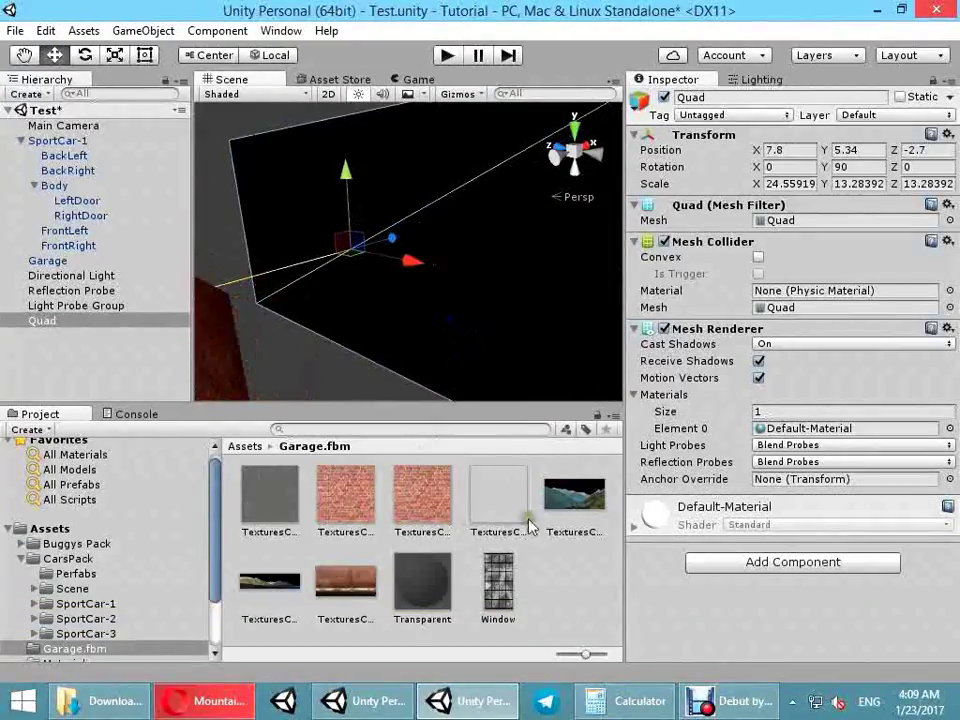
{"action": "left_click", "coordinate": [529, 351]}
- Apply the MountainsGreen0068 texture to the quad with the Legacy Self-Illumin/Diffuse shader
{"action": "left_click_drag", "start_coordinate": [490, 330], "coordinate": [495, 312]}
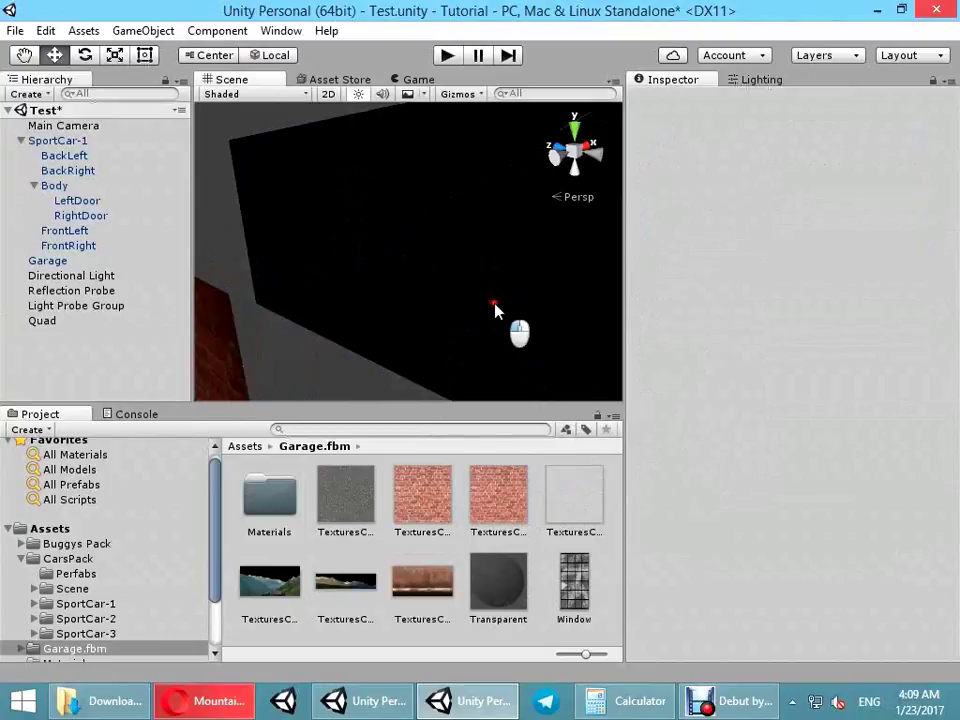
{"action": "left_click", "coordinate": [495, 312]}
{"action": "left_click", "coordinate": [781, 534]}
{"action": "mouse_move", "coordinate": [785, 520]}
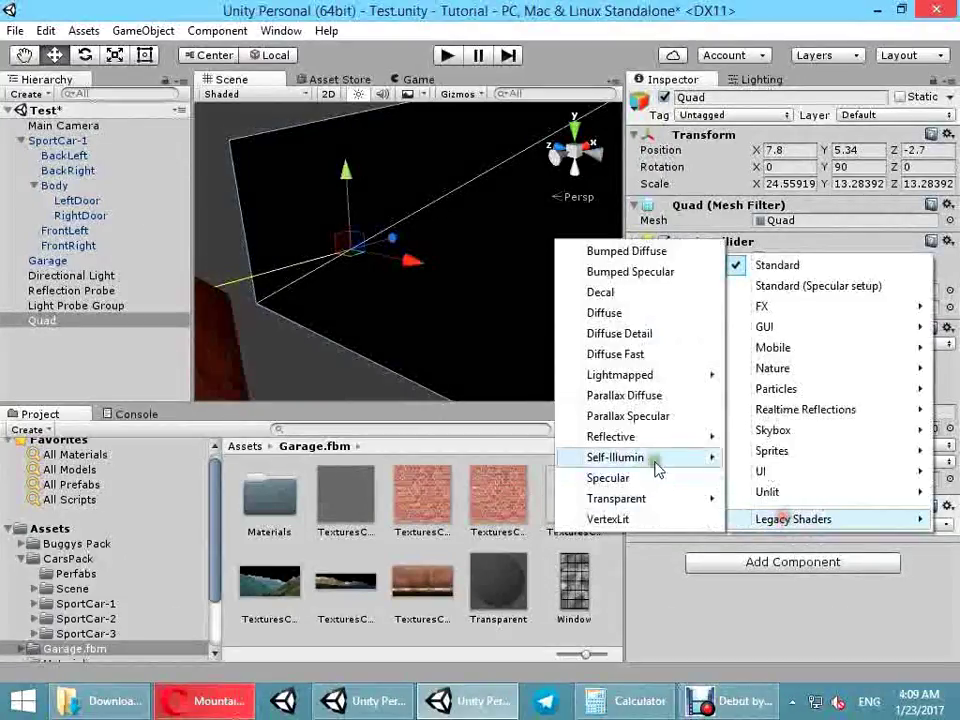
{"action": "mouse_move", "coordinate": [652, 458]}
{"action": "left_click", "coordinate": [756, 497]}
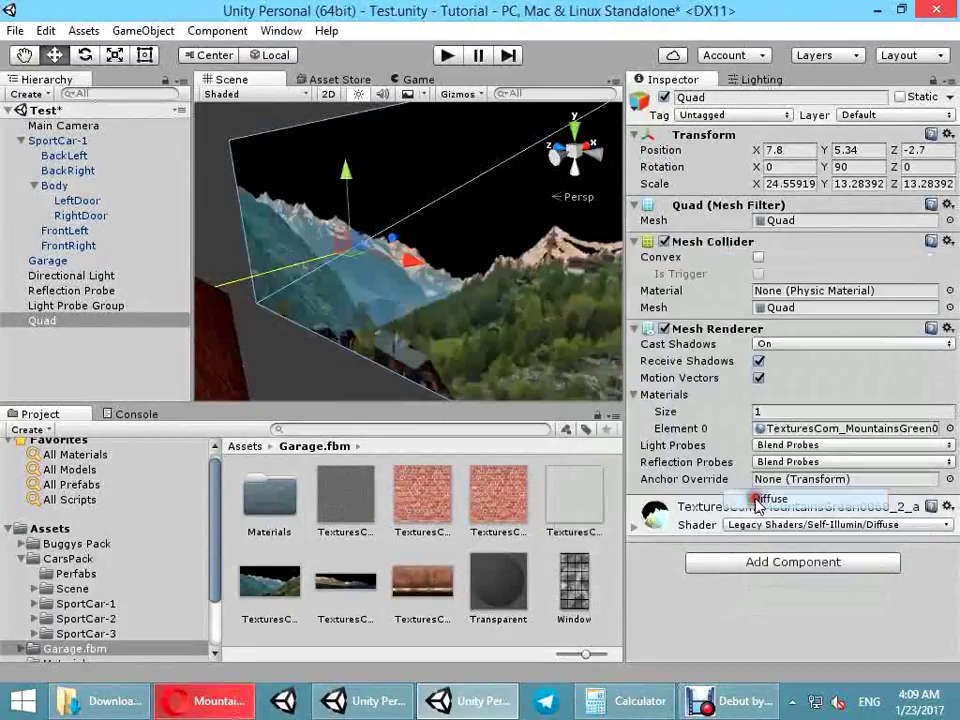
- Move the quad outside the garage windows and enlarge it to about 34 by 18.4
{"action": "scroll", "coordinate": [446, 326], "scroll_direction": "down", "scroll_amount": 5}
{"action": "scroll", "coordinate": [540, 335], "scroll_direction": "down", "scroll_amount": 5}
{"action": "scroll", "coordinate": [566, 307], "scroll_direction": "down", "scroll_amount": 3}
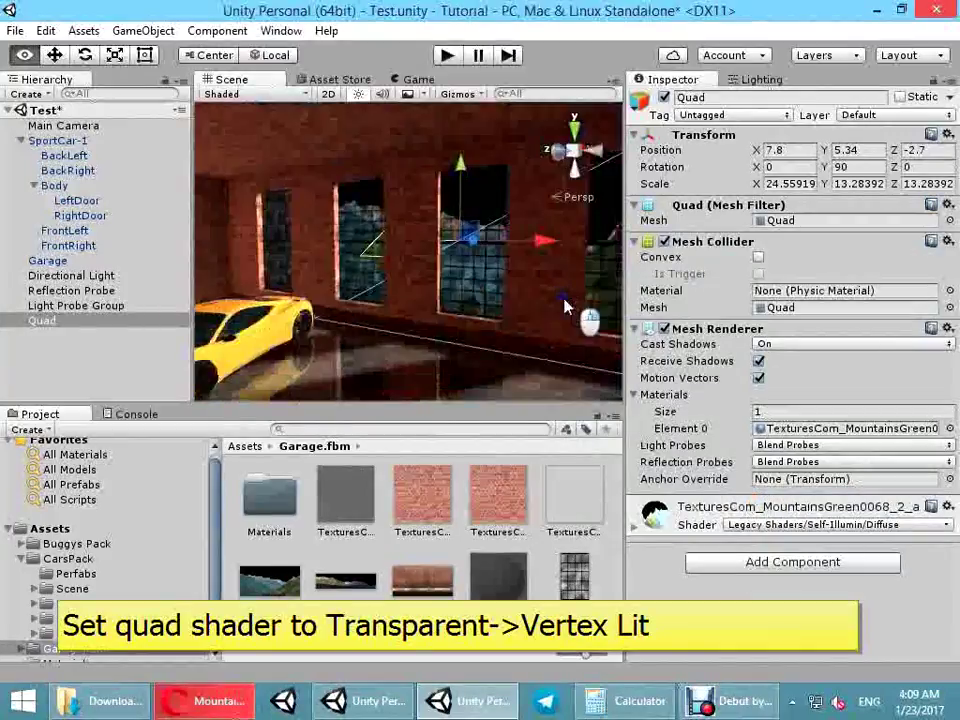
{"action": "left_click_drag", "start_coordinate": [566, 307], "coordinate": [516, 223], "text": "alt"}
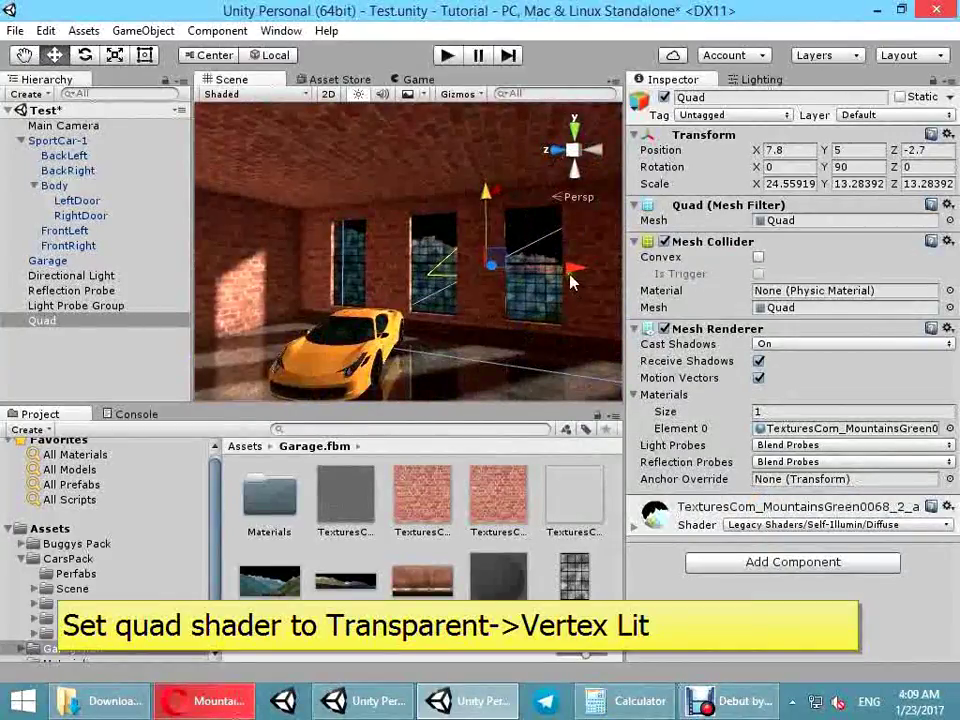
{"action": "mouse_move", "coordinate": [480, 261]}
{"action": "left_mouse_down"}
{"action": "mouse_move", "coordinate": [523, 266]}
{"action": "mouse_move", "coordinate": [530, 240]}
{"action": "mouse_move", "coordinate": [493, 237]}
{"action": "left_mouse_up"}
{"action": "scroll", "coordinate": [530, 240], "scroll_direction": "up", "scroll_amount": 5}
{"action": "scroll", "coordinate": [489, 226], "scroll_direction": "down", "scroll_amount": 3}
{"action": "mouse_move", "coordinate": [425, 245]}
{"action": "left_mouse_down"}
{"action": "mouse_move", "coordinate": [498, 242]}
{"action": "mouse_move", "coordinate": [474, 248]}
{"action": "left_mouse_up"}
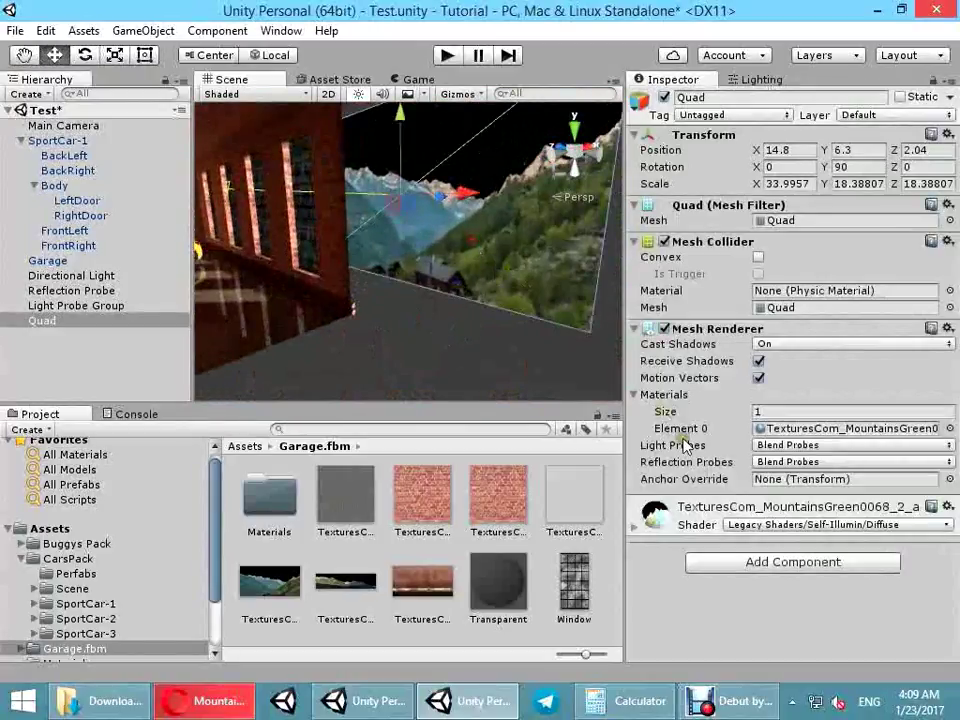
- Locate the quad's mountain texture asset from its material settings
{"action": "left_click", "coordinate": [690, 508]}
{"action": "scroll", "coordinate": [790, 480], "scroll_direction": "down", "scroll_amount": 2}
{"action": "left_click", "coordinate": [885, 475]}
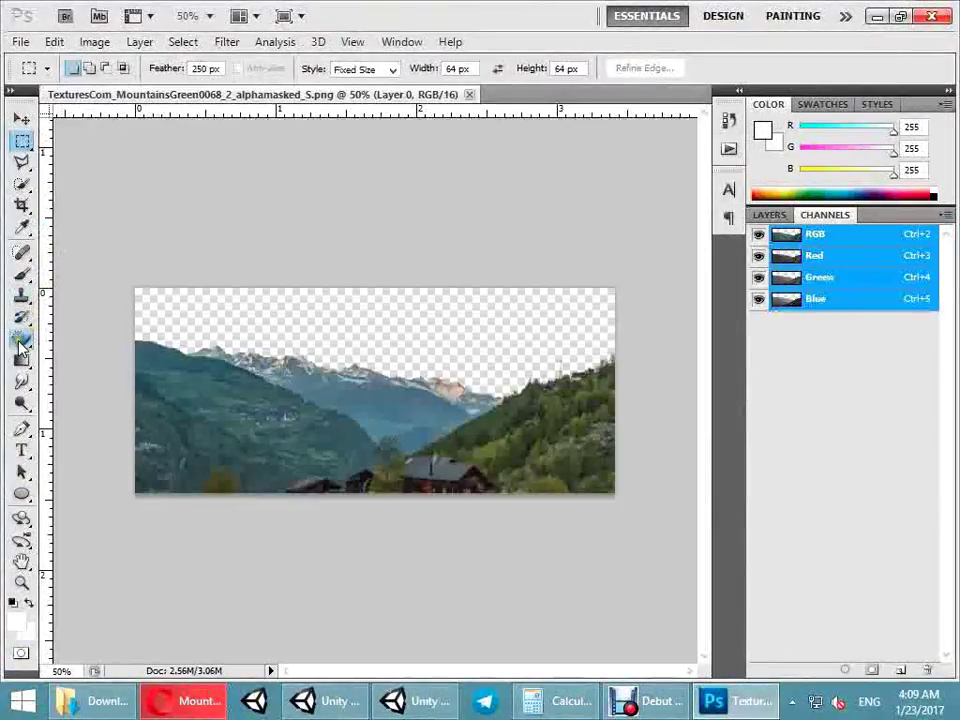
- Pick the Magic Eraser Tool and minimize Photoshop to return to Unity
{"action": "left_click", "coordinate": [21, 340]}
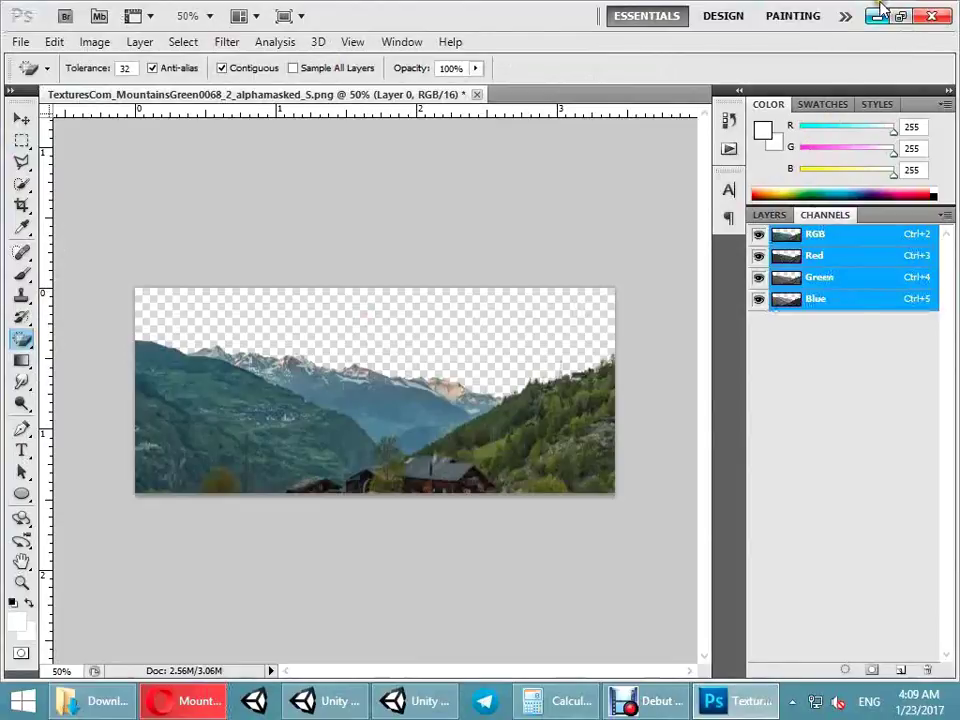
{"action": "left_click", "coordinate": [878, 12]}
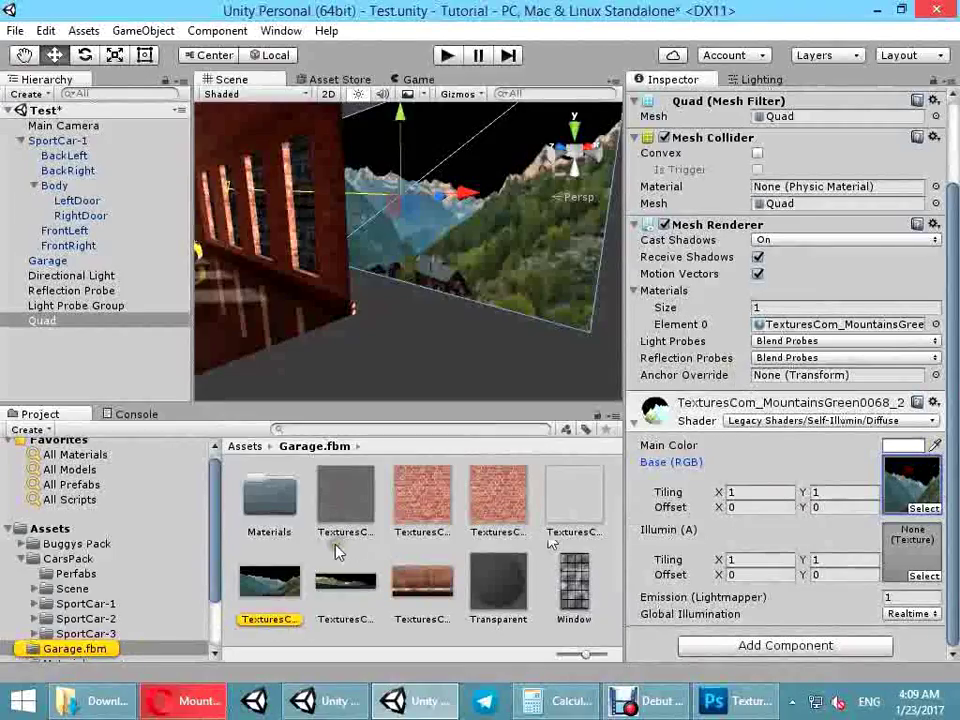
- Enable Alpha Is Transparency on the mountain texture and apply the import settings
{"action": "left_click", "coordinate": [270, 585]}
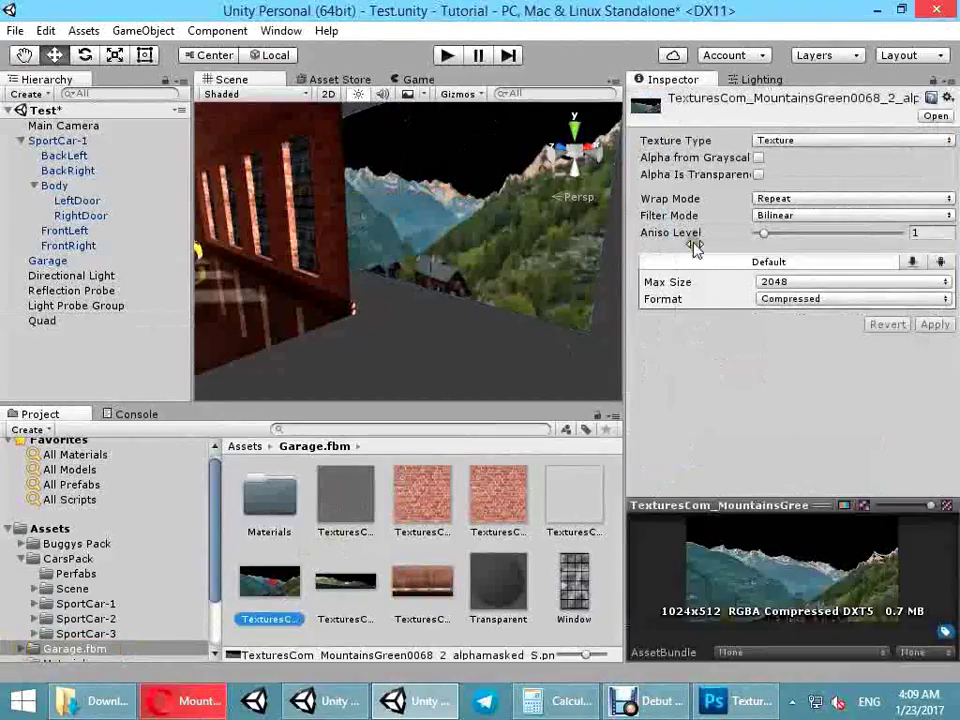
{"action": "left_click", "coordinate": [757, 159]}
{"action": "left_click", "coordinate": [760, 174]}
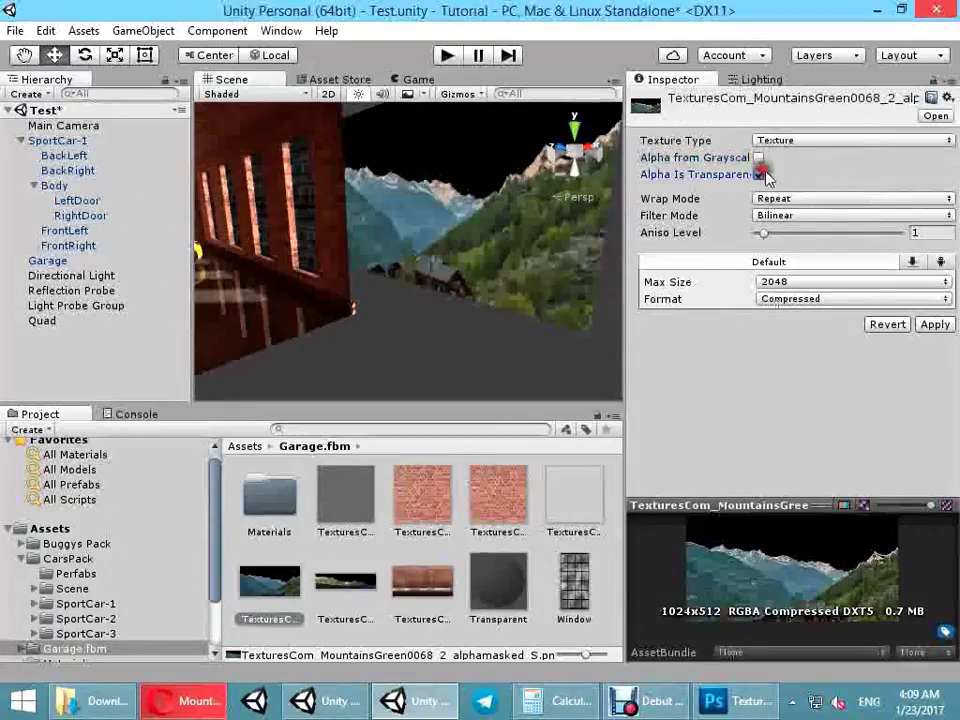
{"action": "left_click", "coordinate": [930, 323]}
- Switch the backdrop quad's shader to Legacy Shaders/Transparent/VertexLit
{"action": "left_click", "coordinate": [455, 263]}
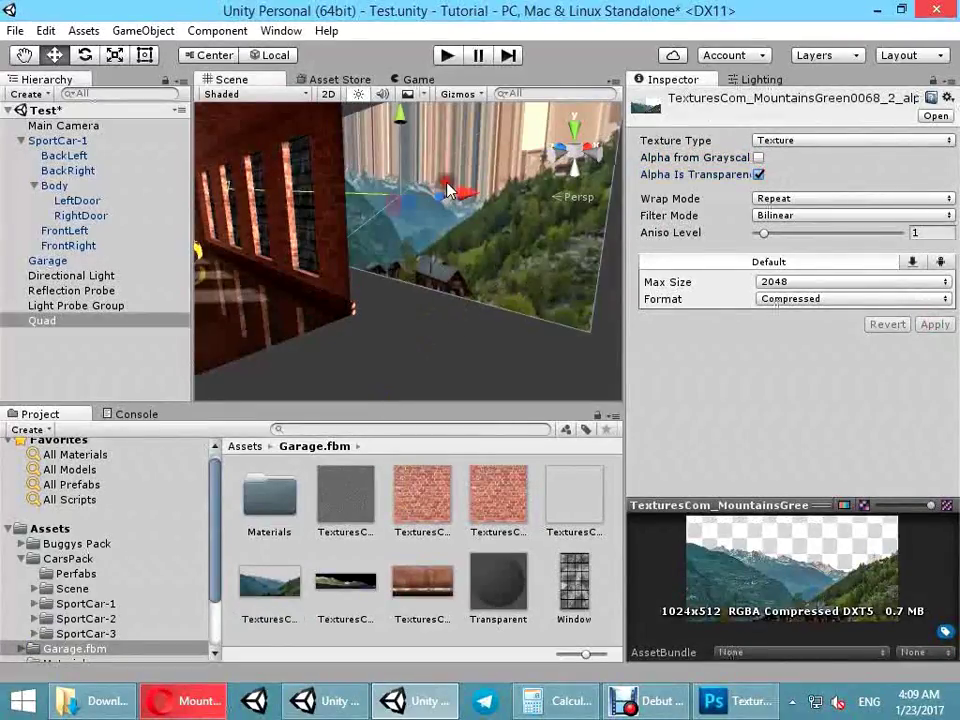
{"action": "left_click", "coordinate": [812, 524]}
{"action": "mouse_move", "coordinate": [814, 518]}
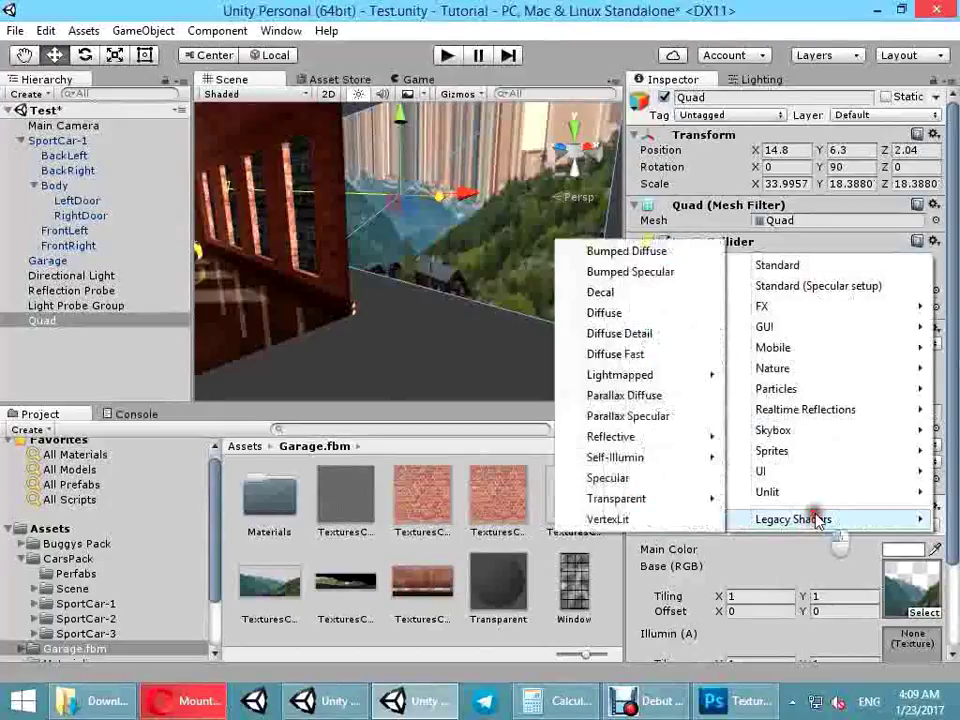
{"action": "mouse_move", "coordinate": [621, 497]}
{"action": "left_click", "coordinate": [768, 560]}
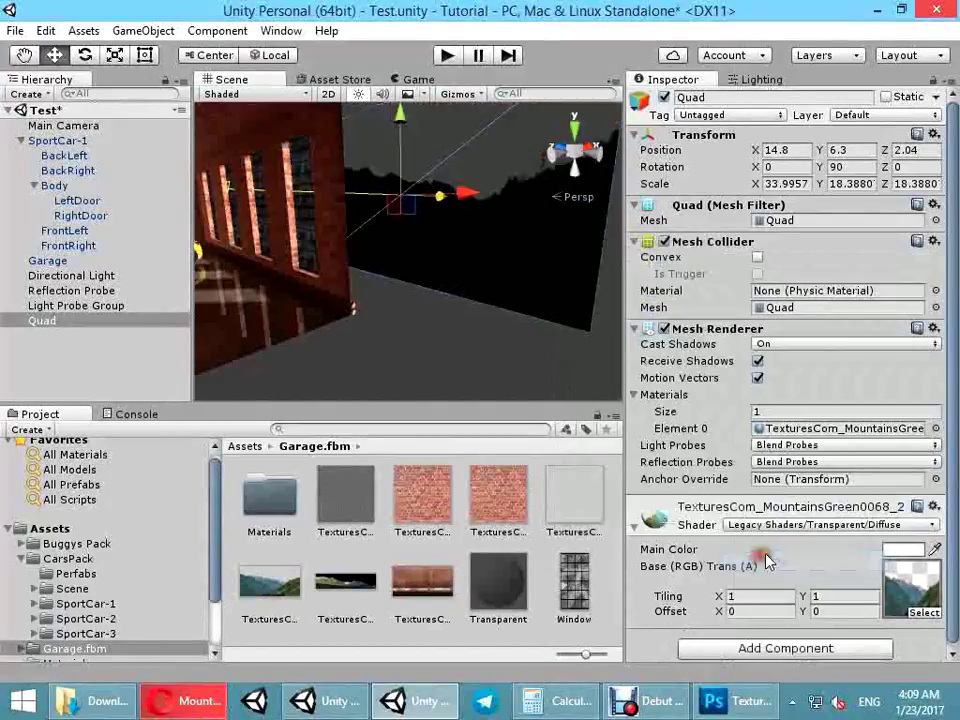
{"action": "left_click", "coordinate": [810, 527]}
{"action": "mouse_move", "coordinate": [818, 518]}
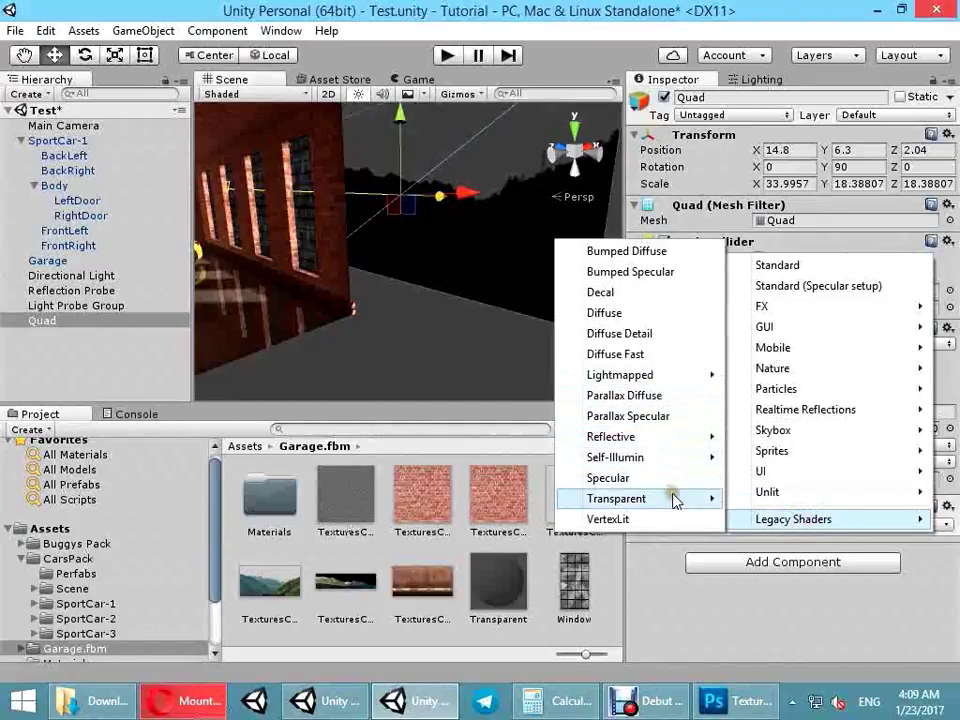
{"action": "mouse_move", "coordinate": [672, 497]}
{"action": "left_click", "coordinate": [774, 642]}
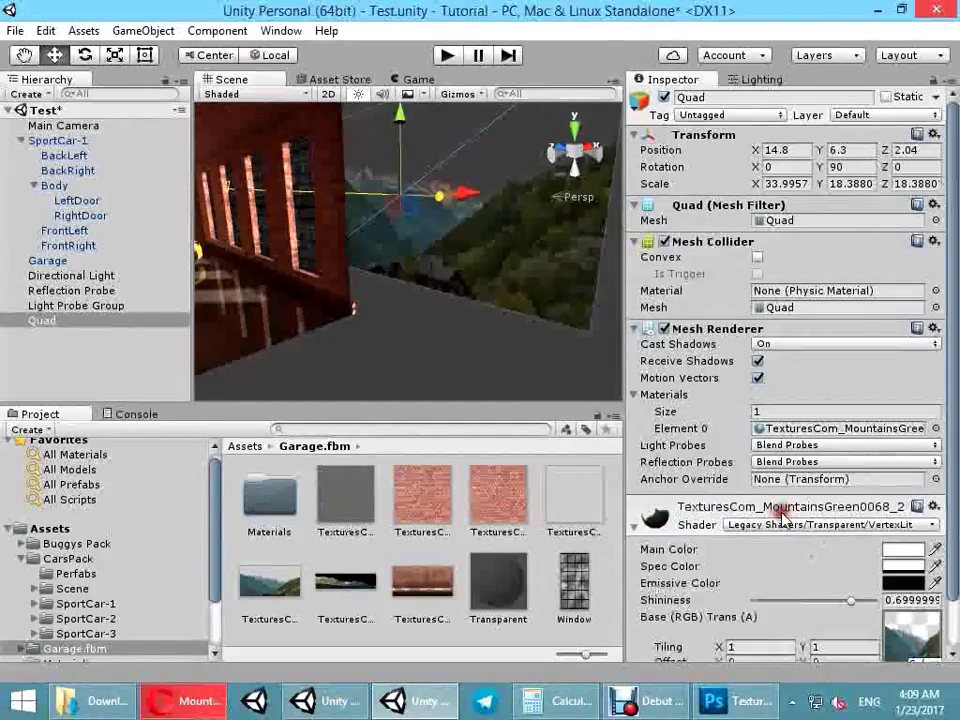
- Set the quad's emissive colour to mid grey, then view the garage and backdrop from outside
{"action": "scroll", "coordinate": [908, 535], "scroll_direction": "down", "scroll_amount": 1}
{"action": "left_click", "coordinate": [908, 535]}
{"action": "left_click_drag", "start_coordinate": [540, 240], "coordinate": [518, 185]}
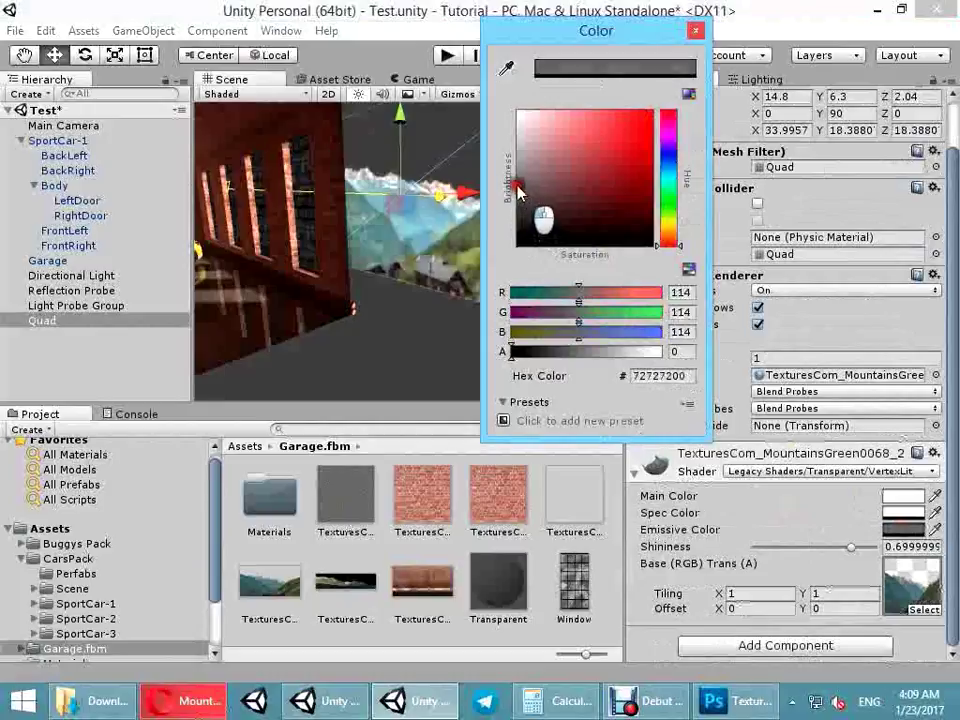
{"action": "left_click", "coordinate": [394, 317]}
{"action": "right_click_drag", "start_coordinate": [394, 317], "coordinate": [467, 242]}
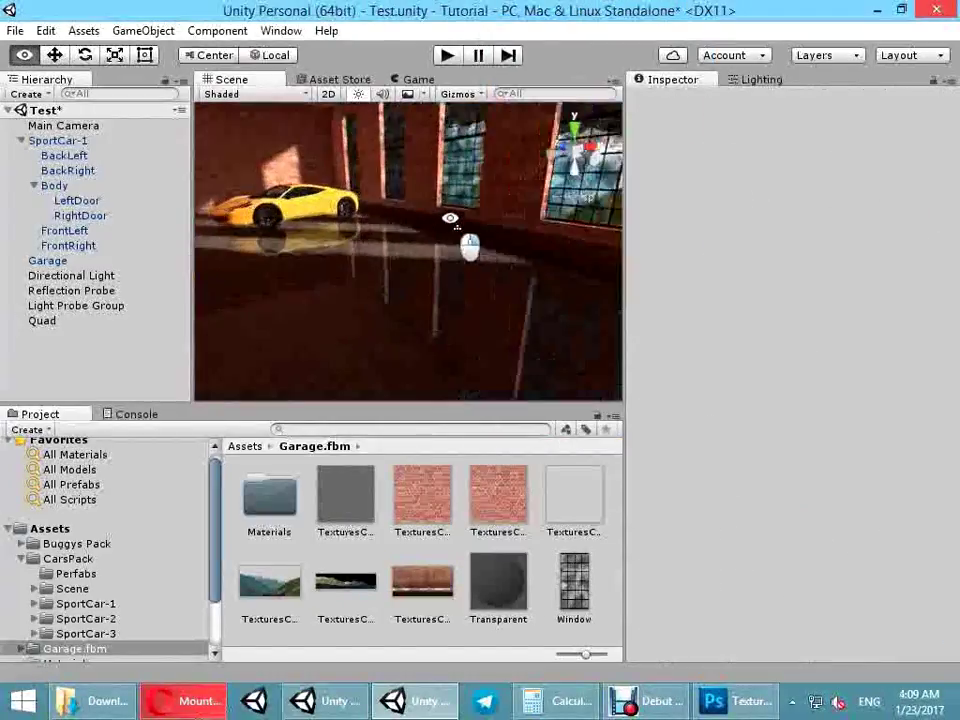
{"action": "mouse_move", "coordinate": [640, 122]}
{"action": "right_mouse_down"}
{"action": "mouse_move", "coordinate": [400, 270]}
{"action": "mouse_move", "coordinate": [425, 292]}
{"action": "right_mouse_up"}
- Set the scene's Lighting Skybox to Default-Skybox, found by searching 'defa'
{"action": "left_click", "coordinate": [770, 80]}
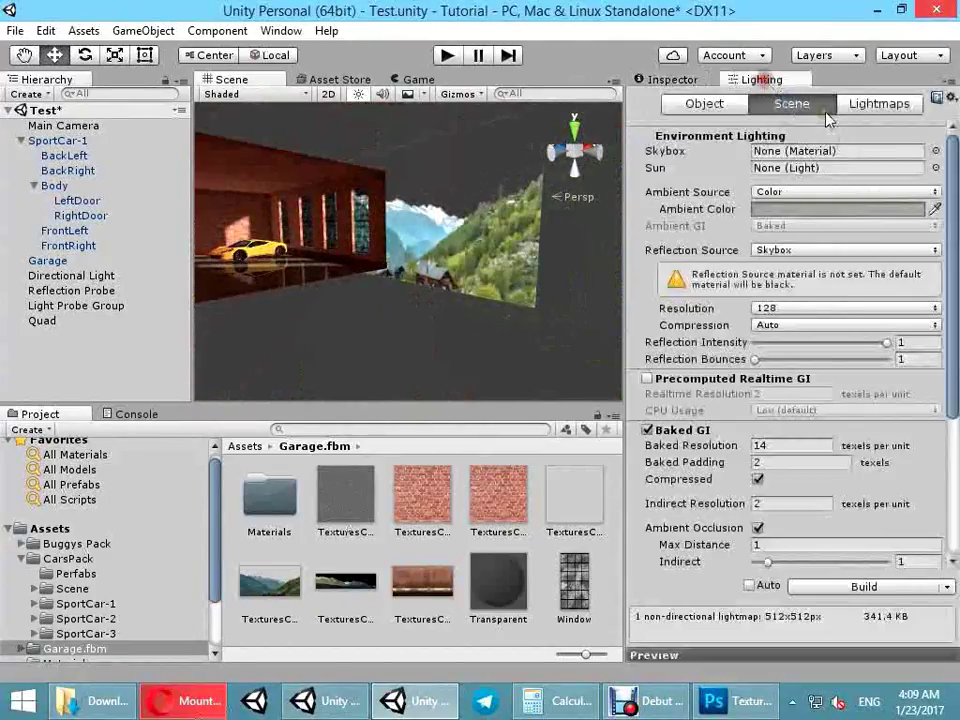
{"action": "left_click", "coordinate": [935, 153]}
{"action": "type", "text": "defa"}
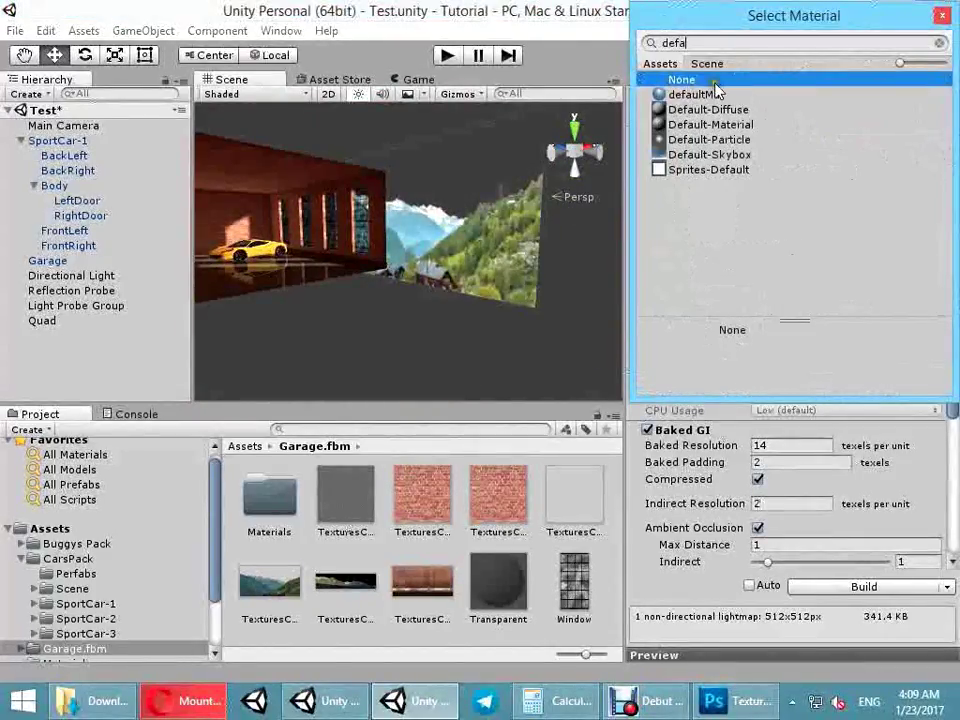
{"action": "left_click", "coordinate": [713, 94]}
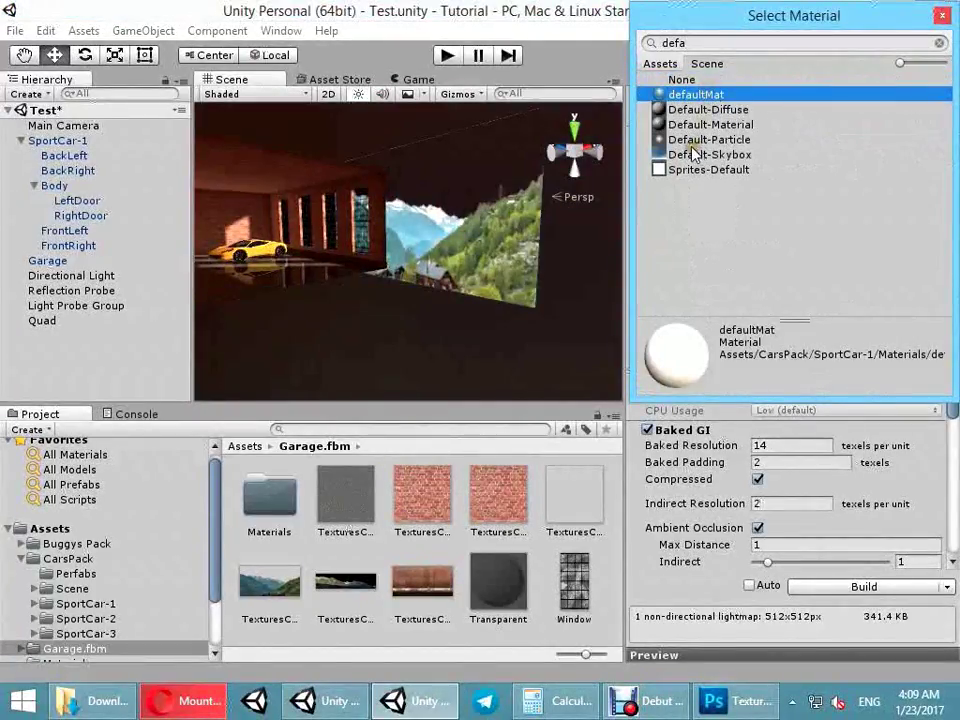
{"action": "left_click", "coordinate": [695, 154]}
{"action": "double_click", "coordinate": [706, 153]}
{"action": "scroll", "coordinate": [422, 347], "scroll_direction": "down", "scroll_amount": 5}
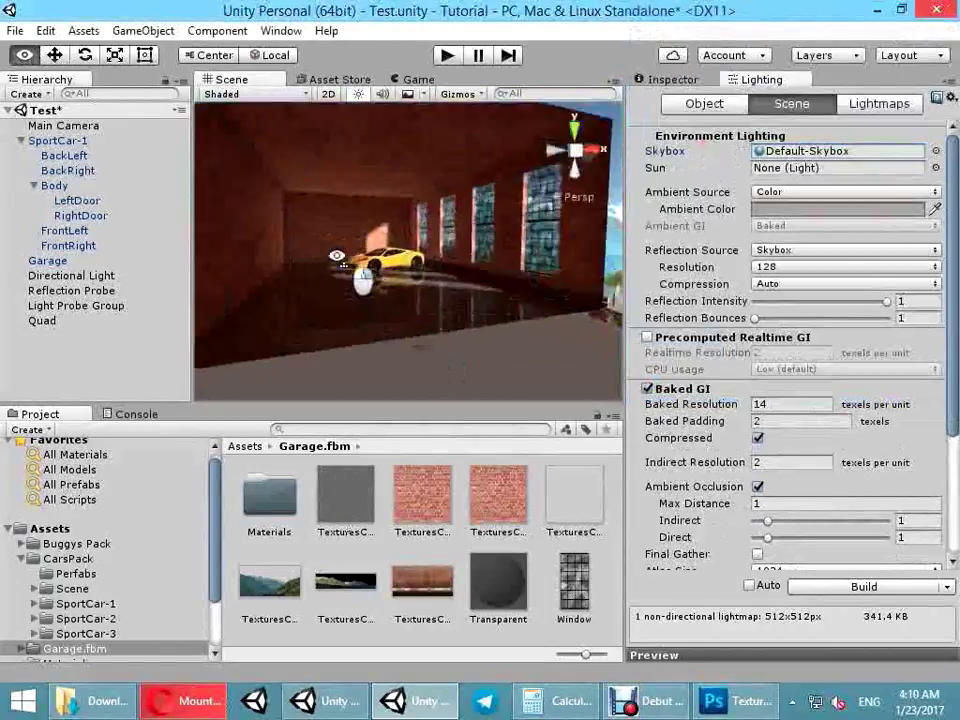
- Orbit to the garage exterior and select the mountain Quad to show its Inspector properties
{"action": "left_click_drag", "start_coordinate": [585, 272], "coordinate": [478, 305], "text": "alt"}
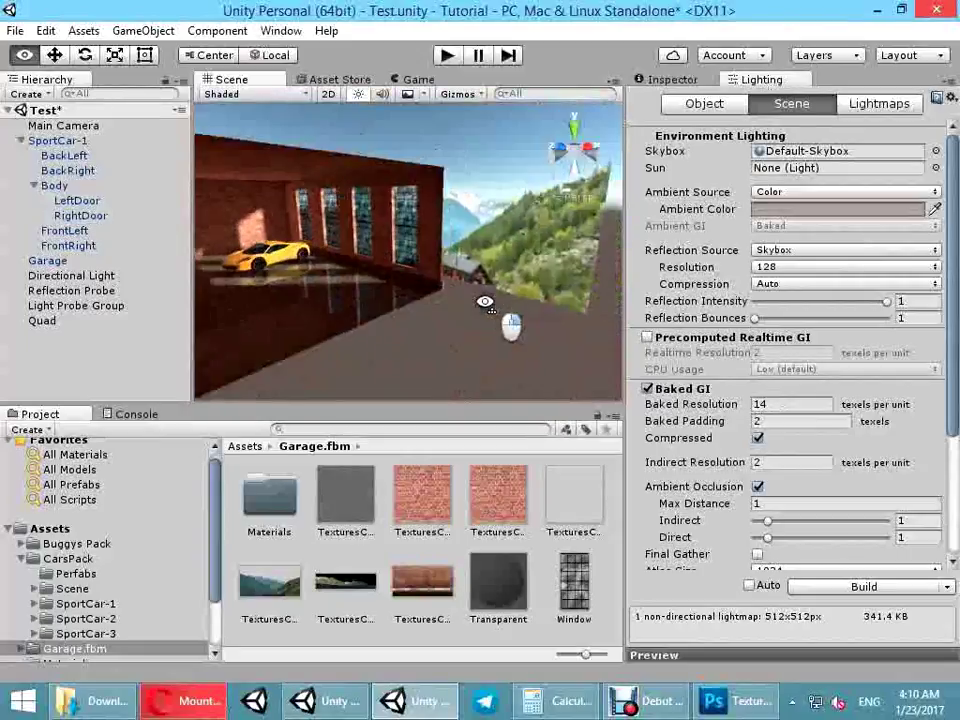
{"action": "left_click_drag", "start_coordinate": [478, 305], "coordinate": [530, 318], "text": "alt"}
{"action": "left_click", "coordinate": [595, 306]}
{"action": "scroll", "coordinate": [808, 541], "scroll_direction": "down", "scroll_amount": 5}
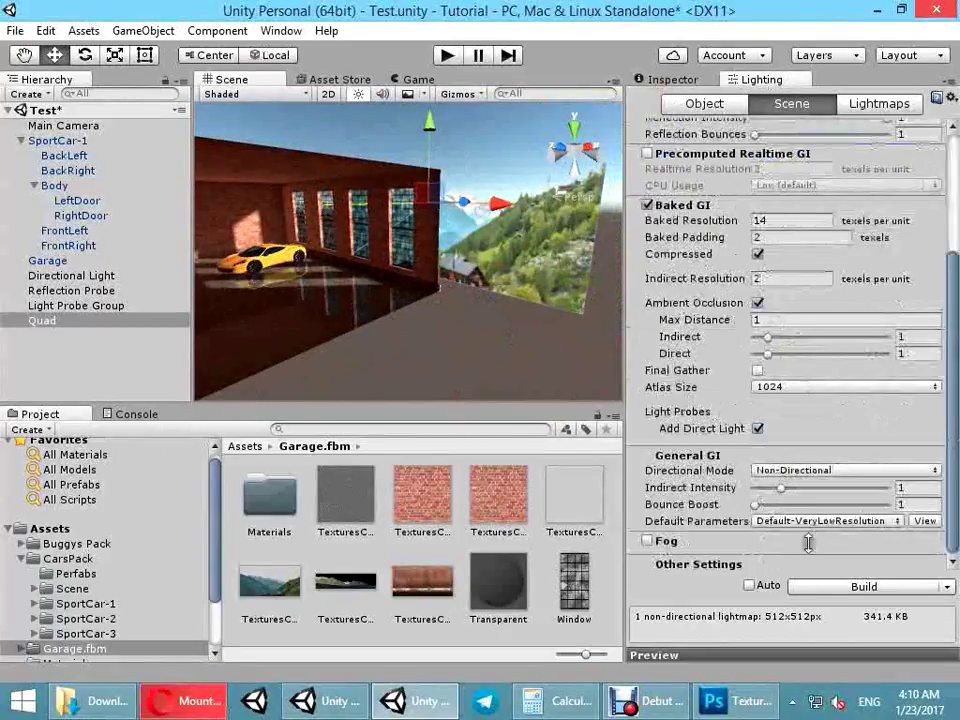
{"action": "left_click", "coordinate": [690, 80]}
- Replace the quad's Base (RGB) texture with the snowy mountain image
{"action": "left_click", "coordinate": [910, 583]}
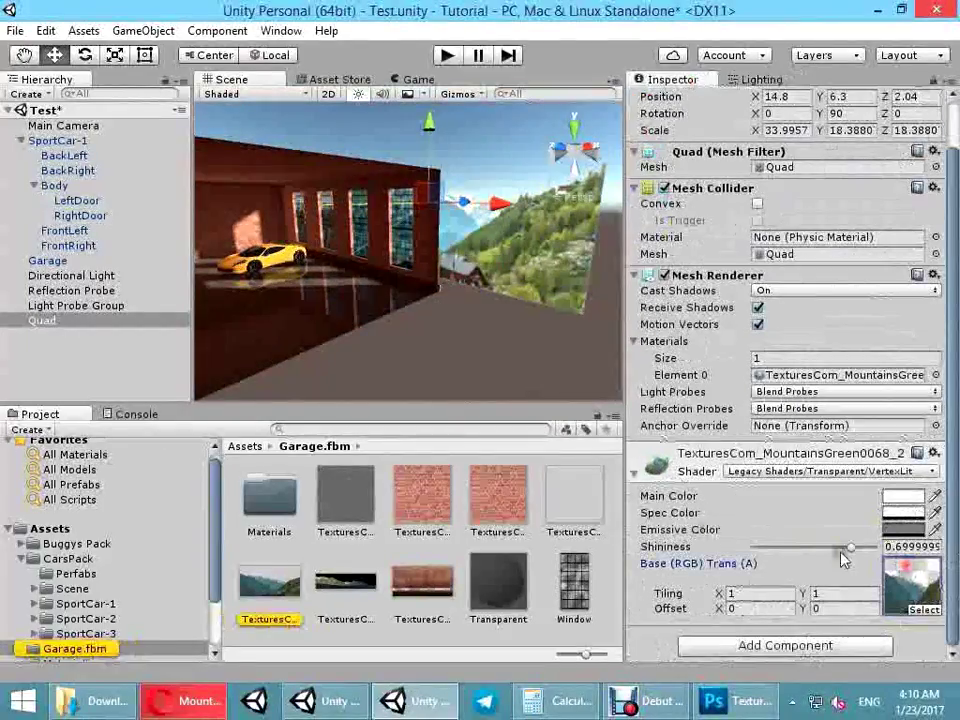
{"action": "left_click_drag", "start_coordinate": [368, 578], "coordinate": [817, 560]}
{"action": "left_click_drag", "start_coordinate": [915, 573], "coordinate": [912, 578]}
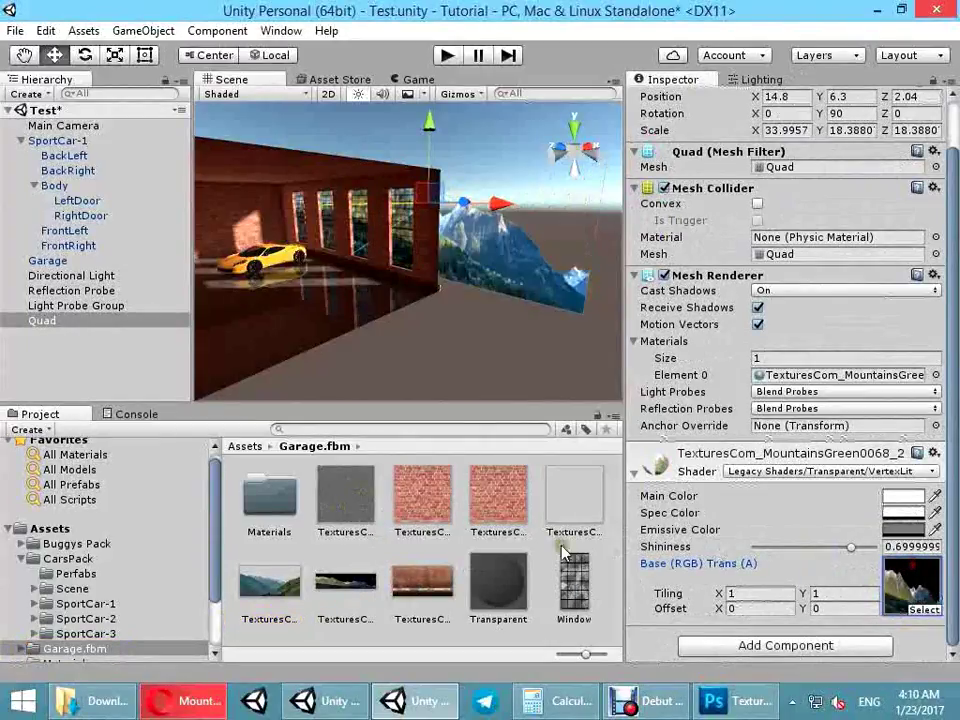
{"action": "left_click", "coordinate": [488, 381]}
{"action": "right_click_drag", "start_coordinate": [488, 381], "coordinate": [563, 321]}
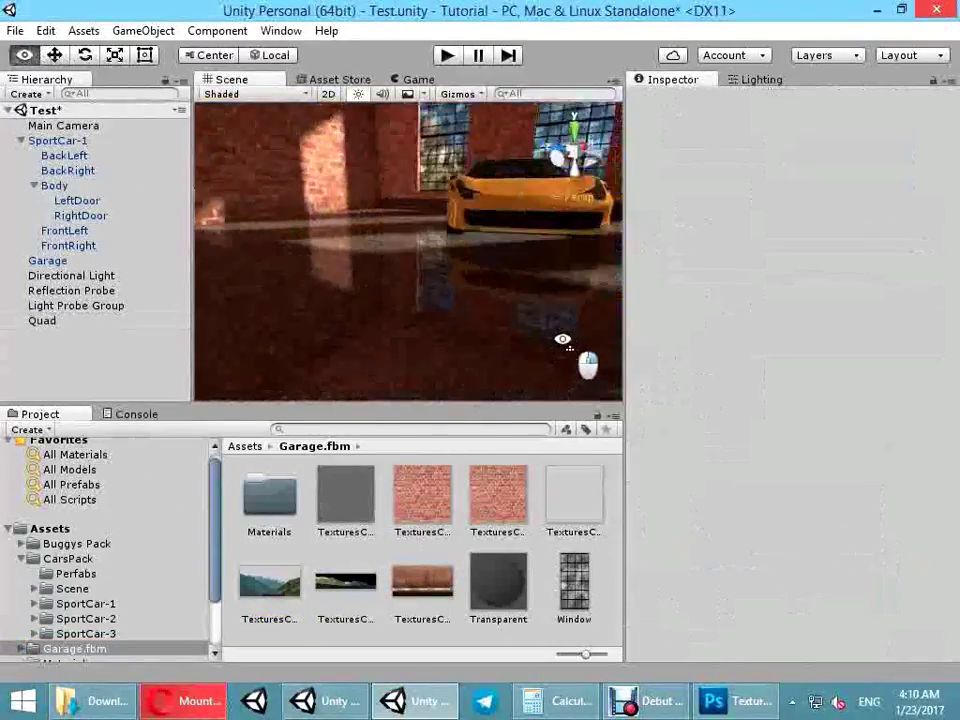
{"action": "mouse_move", "coordinate": [563, 321]}
{"action": "right_mouse_down"}
{"action": "mouse_move", "coordinate": [478, 289]}
{"action": "mouse_move", "coordinate": [467, 250]}
{"action": "right_mouse_up"}
- Enlarge the quad to about 149.8×81.0 and move it to X 95.2, Z 18.9
{"action": "left_click", "coordinate": [478, 289]}
{"action": "mouse_move", "coordinate": [467, 250]}
{"action": "left_mouse_down"}
{"action": "mouse_move", "coordinate": [517, 243]}
{"action": "mouse_move", "coordinate": [505, 246]}
{"action": "left_mouse_up"}
{"action": "mouse_move", "coordinate": [429, 302]}
{"action": "right_mouse_down"}
{"action": "mouse_move", "coordinate": [532, 236]}
{"action": "mouse_move", "coordinate": [388, 300]}
{"action": "mouse_move", "coordinate": [373, 142]}
{"action": "right_mouse_up"}
{"action": "left_click_drag", "start_coordinate": [560, 165], "coordinate": [590, 172]}
{"action": "mouse_move", "coordinate": [386, 300]}
{"action": "right_mouse_down"}
{"action": "mouse_move", "coordinate": [522, 236]}
{"action": "mouse_move", "coordinate": [505, 210]}
{"action": "right_mouse_up"}
{"action": "left_click_drag", "start_coordinate": [505, 210], "coordinate": [514, 213]}
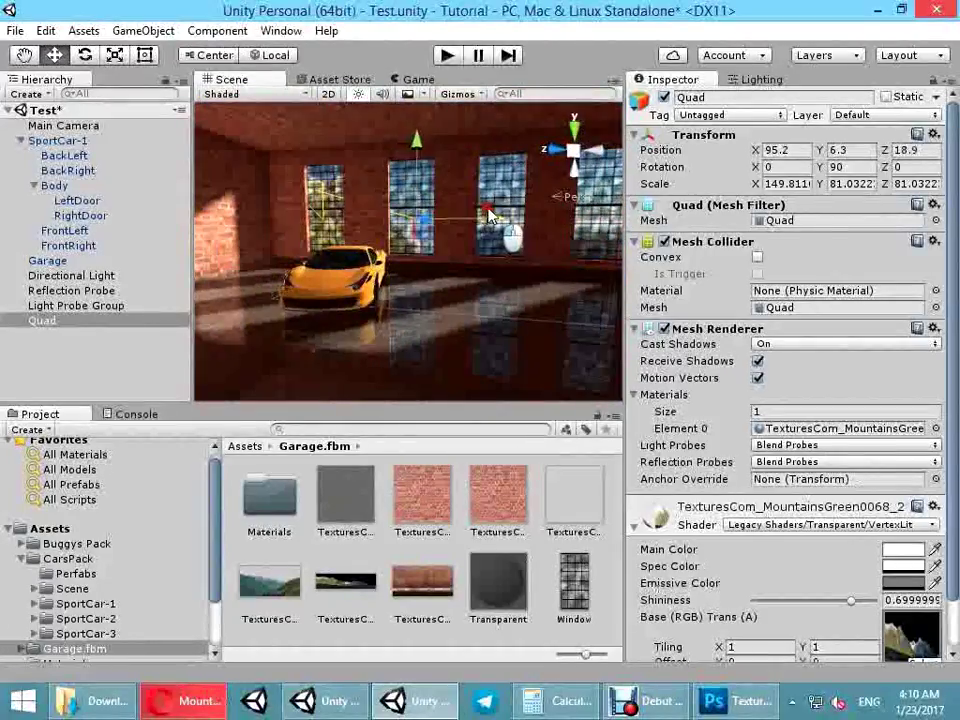
{"action": "mouse_move", "coordinate": [514, 213]}
{"action": "right_mouse_down"}
{"action": "mouse_move", "coordinate": [463, 268]}
{"action": "mouse_move", "coordinate": [484, 289]}
{"action": "mouse_move", "coordinate": [570, 257]}
{"action": "right_mouse_up"}
{"action": "left_click", "coordinate": [475, 289]}
{"action": "right_click_drag", "start_coordinate": [667, 268], "coordinate": [568, 336]}
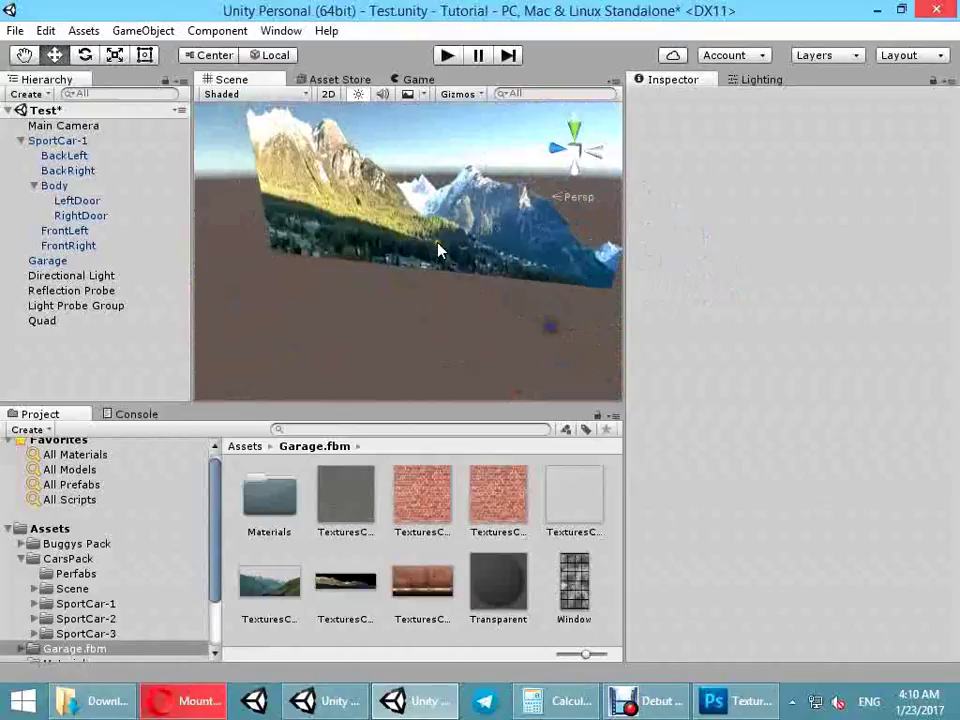
- Duplicate the mountain quad, mirror the copy with Scale X -149.811, and place it at Z 157.6
{"action": "left_click", "coordinate": [482, 192]}
{"action": "key", "text": "ctrl+d"}
{"action": "left_click_drag", "start_coordinate": [480, 188], "coordinate": [375, 172]}
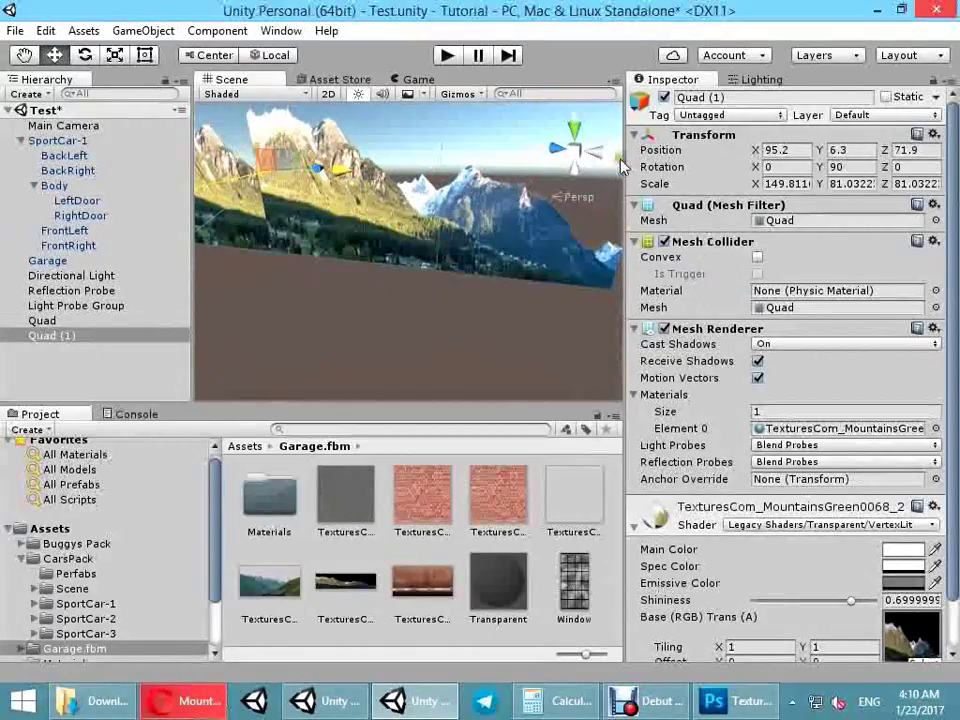
{"action": "right_click_drag", "start_coordinate": [425, 152], "coordinate": [655, 218]}
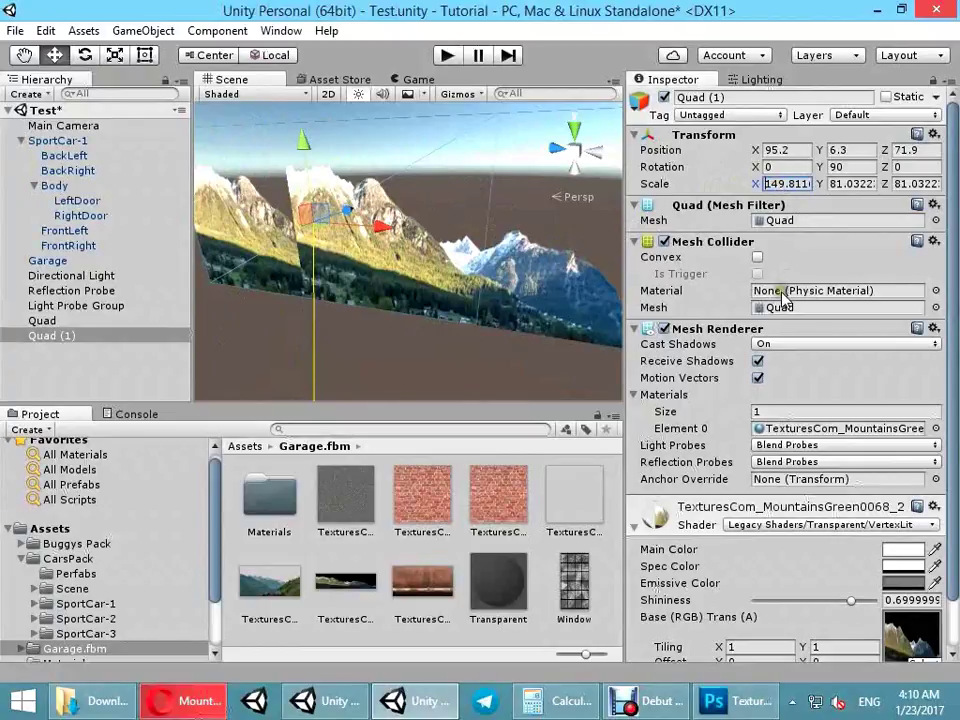
{"action": "type", "text": "-"}
{"action": "left_click_drag", "start_coordinate": [345, 210], "coordinate": [187, 222]}
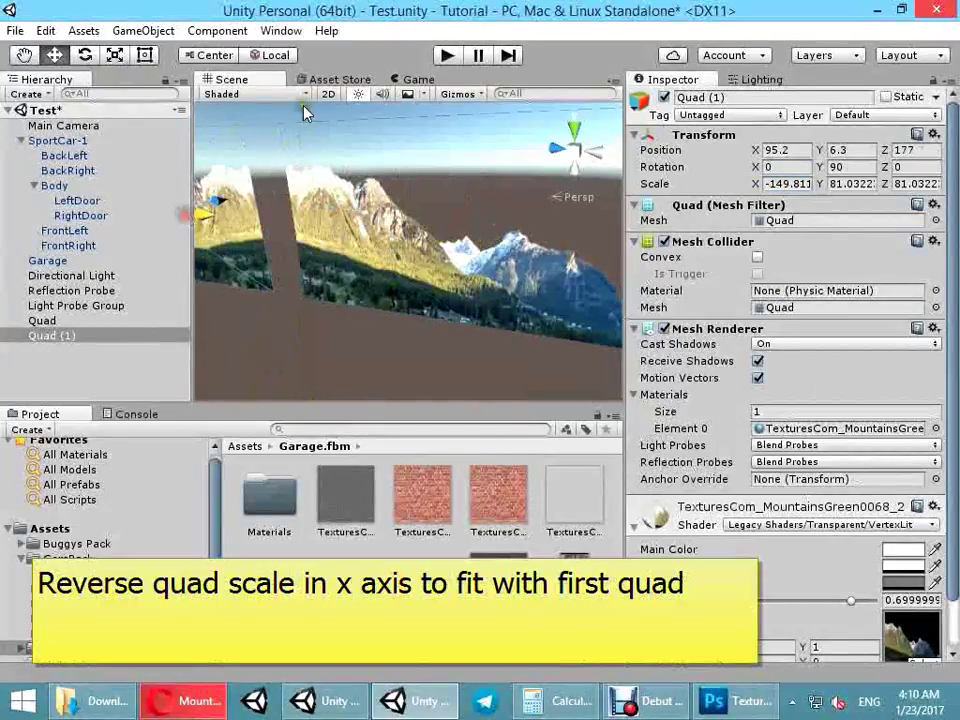
{"action": "mouse_move", "coordinate": [410, 255]}
{"action": "left_mouse_down", "text": "alt"}
{"action": "mouse_move", "coordinate": [390, 228]}
{"action": "mouse_move", "coordinate": [363, 393]}
{"action": "mouse_move", "coordinate": [486, 270]}
{"action": "mouse_move", "coordinate": [563, 238]}
{"action": "mouse_move", "coordinate": [367, 290]}
{"action": "mouse_move", "coordinate": [444, 311]}
{"action": "left_mouse_up", "text": "alt"}
{"action": "left_click", "coordinate": [390, 228], "text": "shift"}
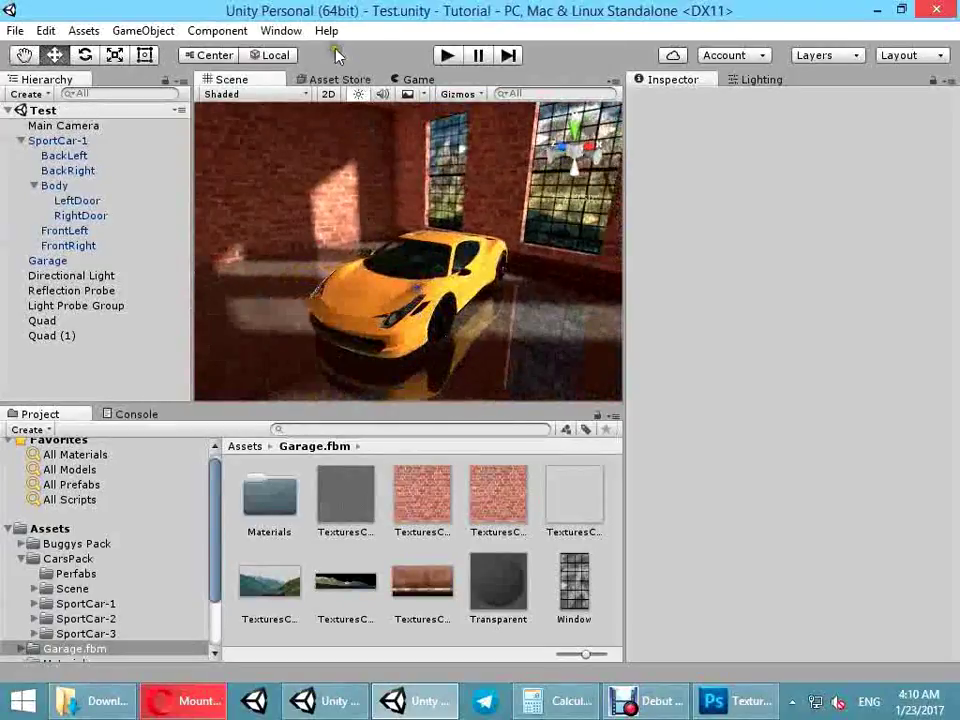
- Find Amplify Color in the Asset Store and import the package into the project
{"action": "left_click", "coordinate": [338, 79]}
{"action": "left_click", "coordinate": [292, 148]}
{"action": "type", "text": "amply"}
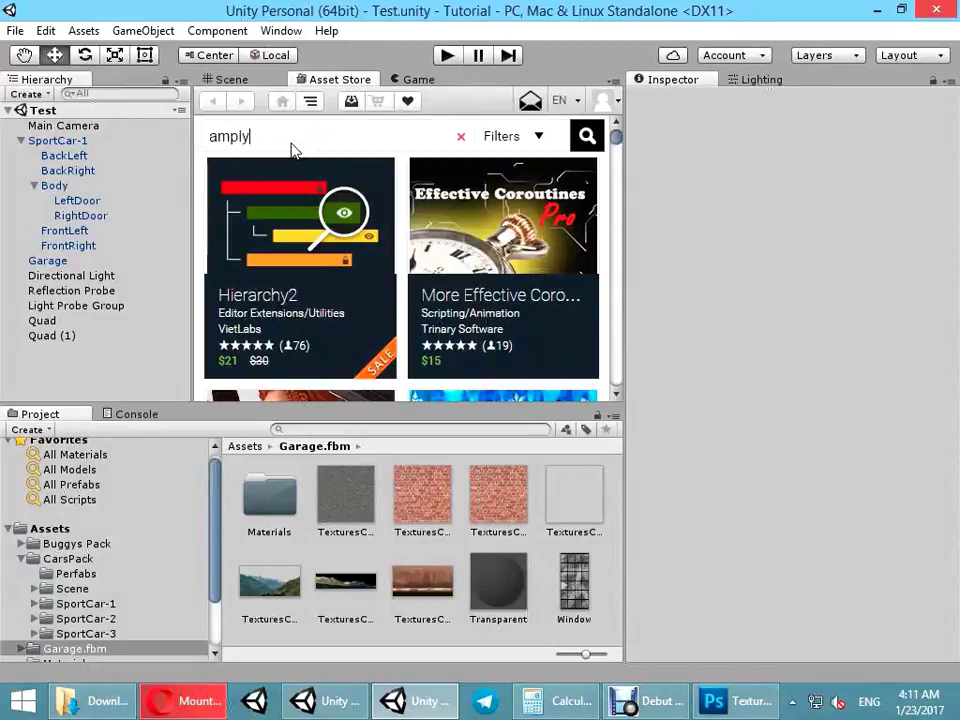
{"action": "type", "text": "fy color"}
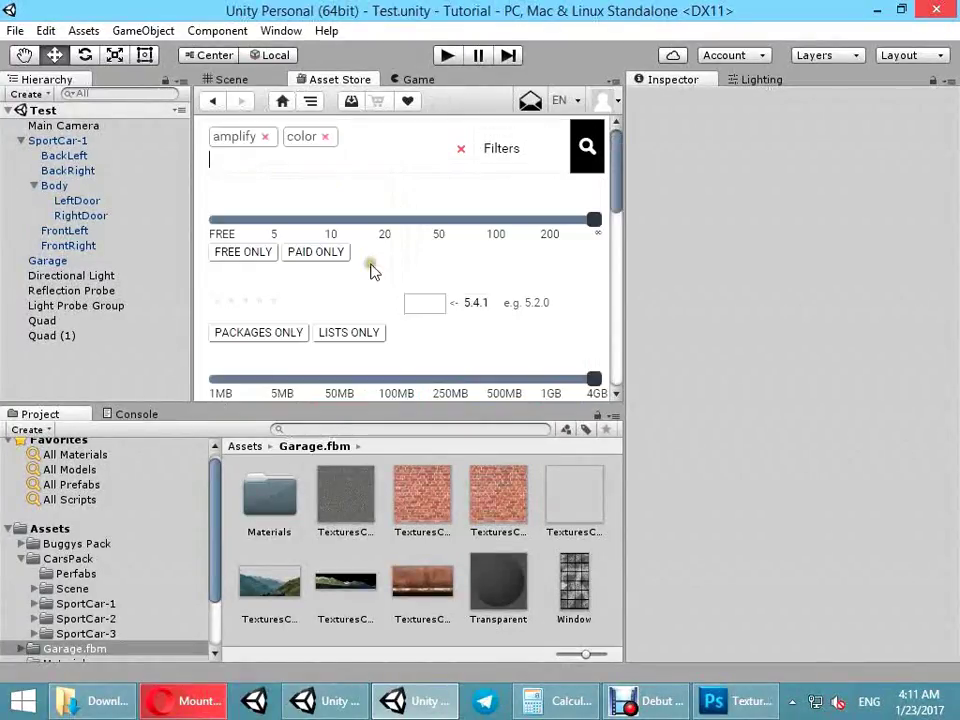
{"action": "scroll", "coordinate": [385, 240], "scroll_direction": "down", "scroll_amount": 5}
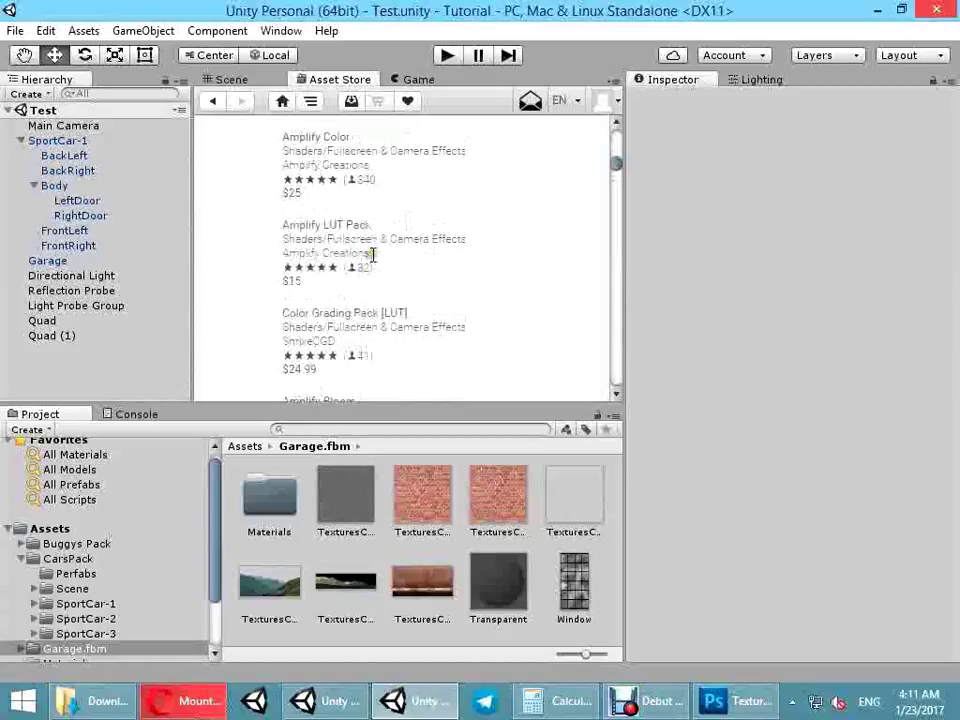
{"action": "left_click", "coordinate": [252, 178]}
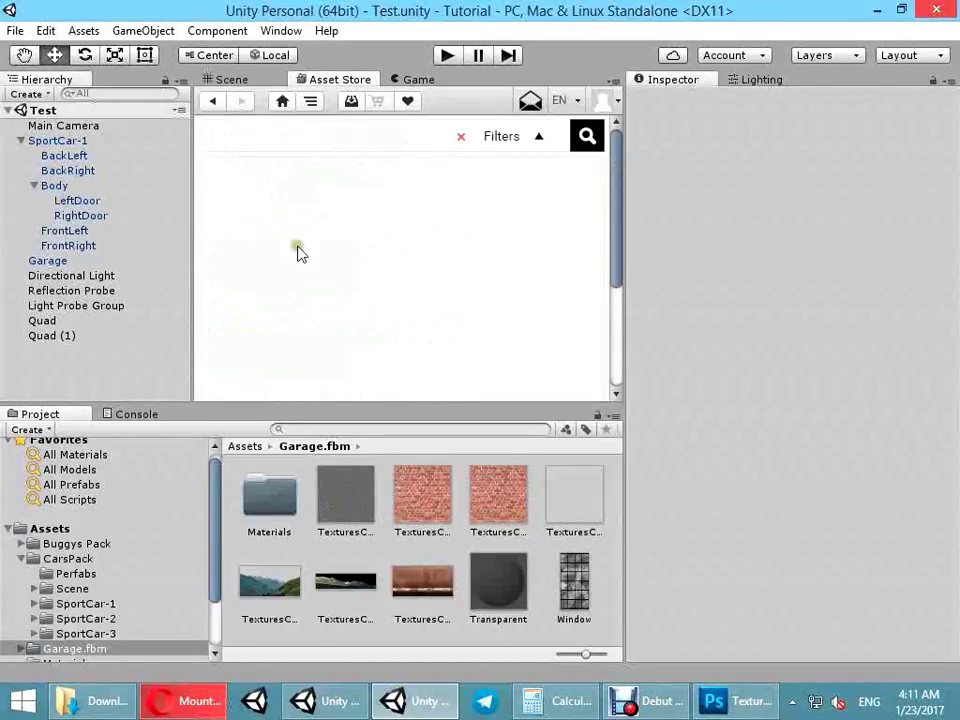
{"action": "scroll", "coordinate": [315, 258], "scroll_direction": "down", "scroll_amount": 3}
{"action": "left_click", "coordinate": [335, 262]}
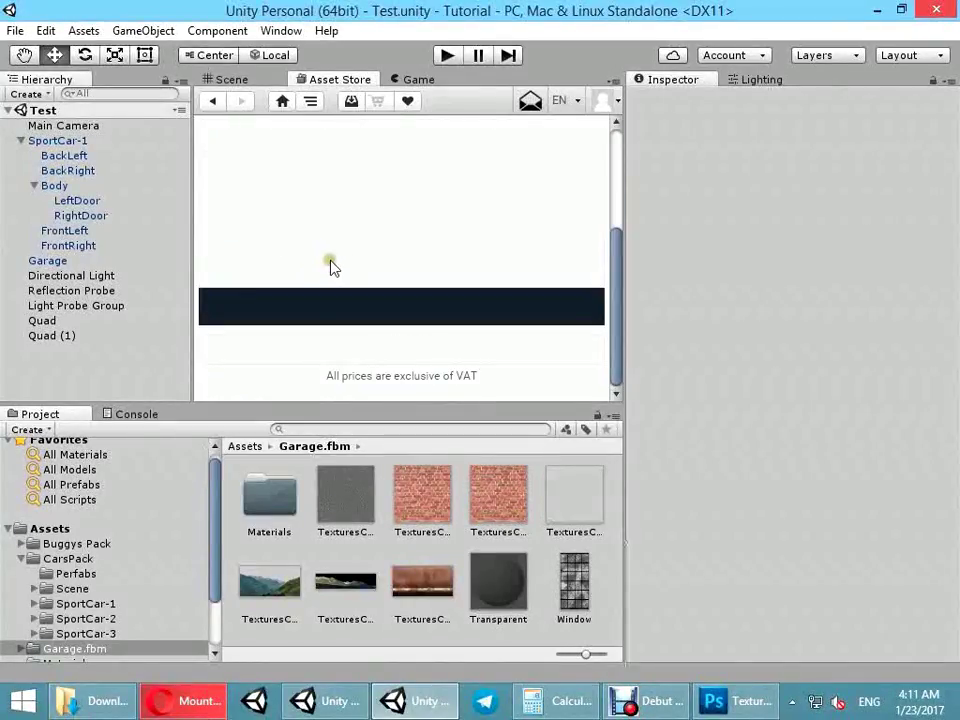
{"action": "left_click", "coordinate": [338, 263]}
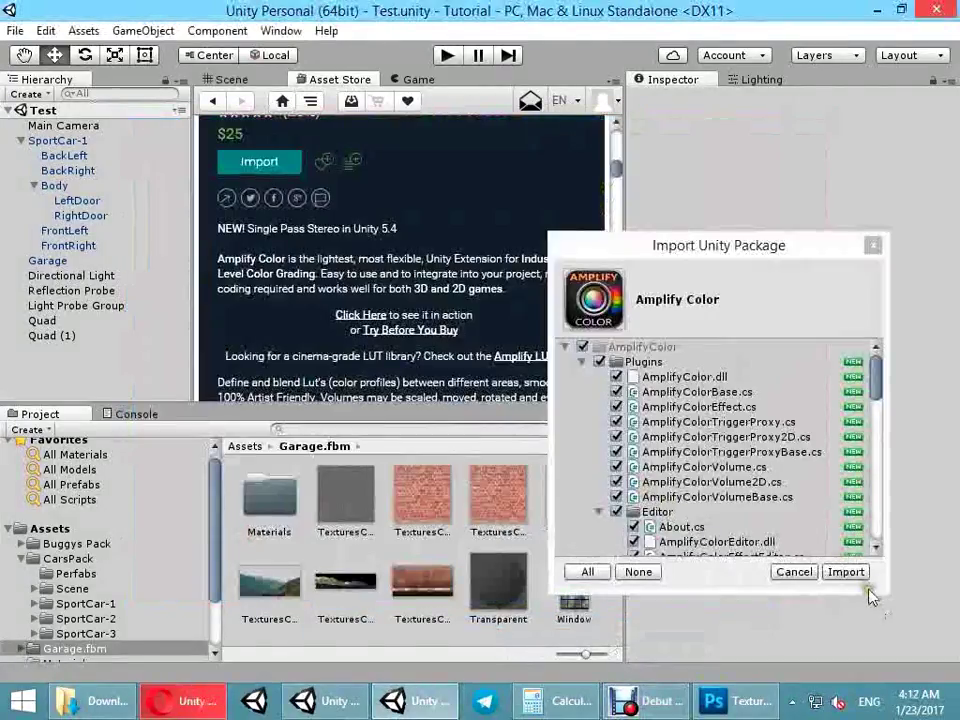
{"action": "left_click", "coordinate": [848, 573]}
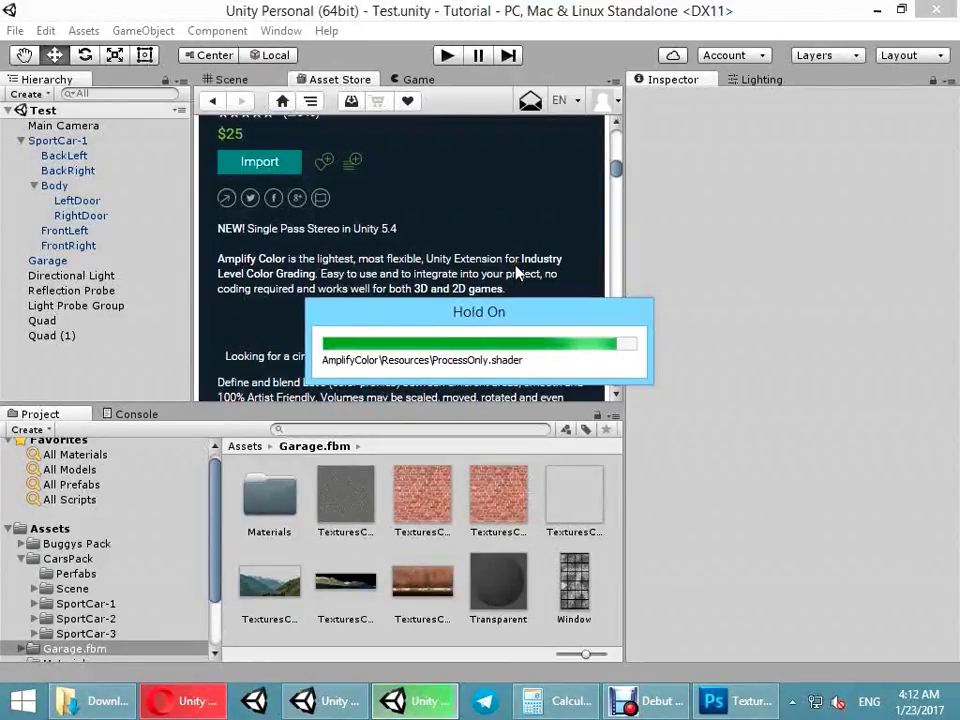
- Add the Amplify Color component to the Main Camera via an 'ampl' component search
{"action": "left_click", "coordinate": [278, 84]}
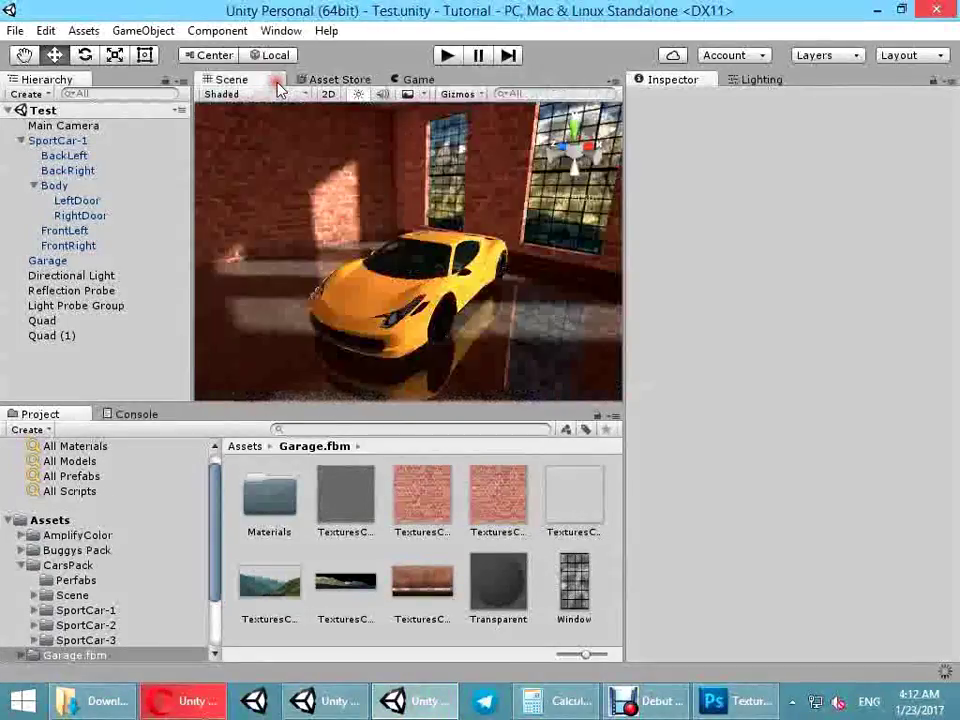
{"action": "left_click_drag", "start_coordinate": [445, 320], "coordinate": [455, 296], "text": "alt"}
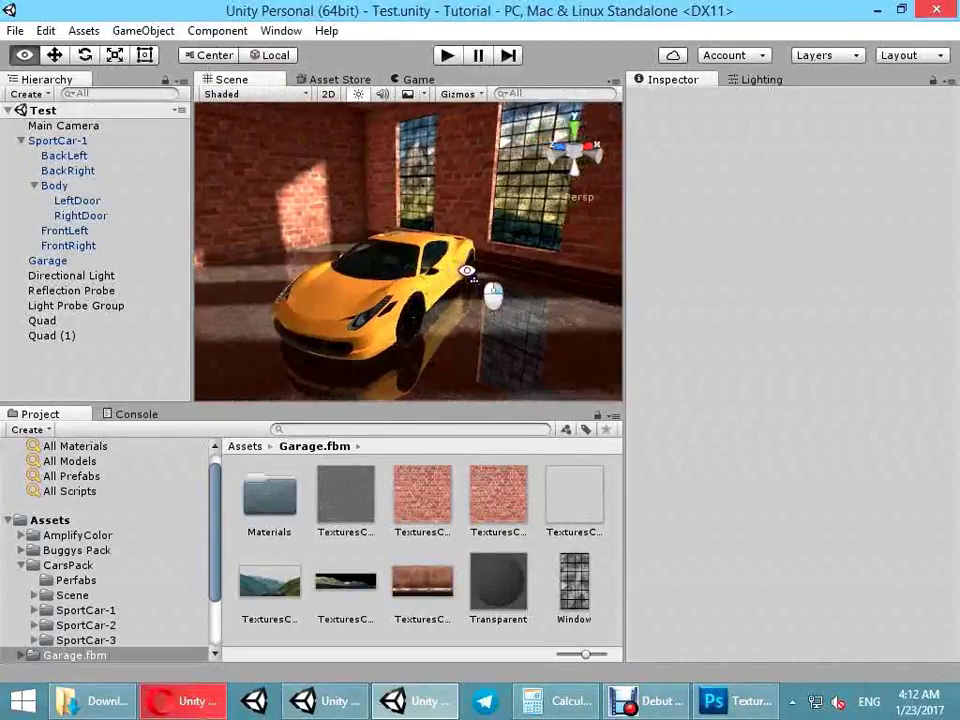
{"action": "left_click", "coordinate": [107, 125]}
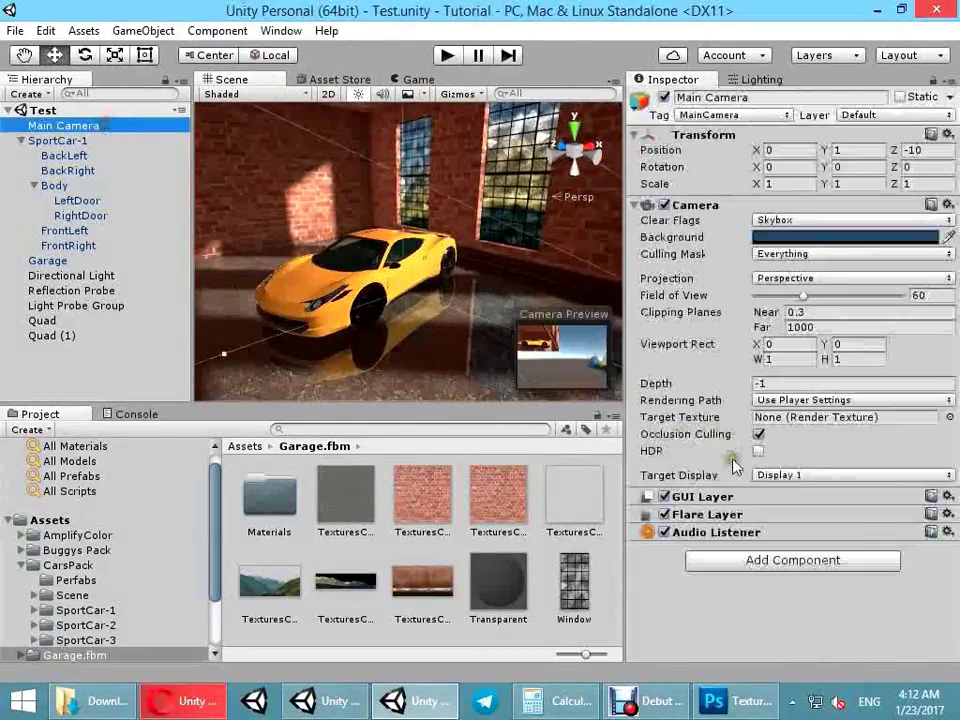
{"action": "left_click", "coordinate": [748, 564]}
{"action": "type", "text": "ampl"}
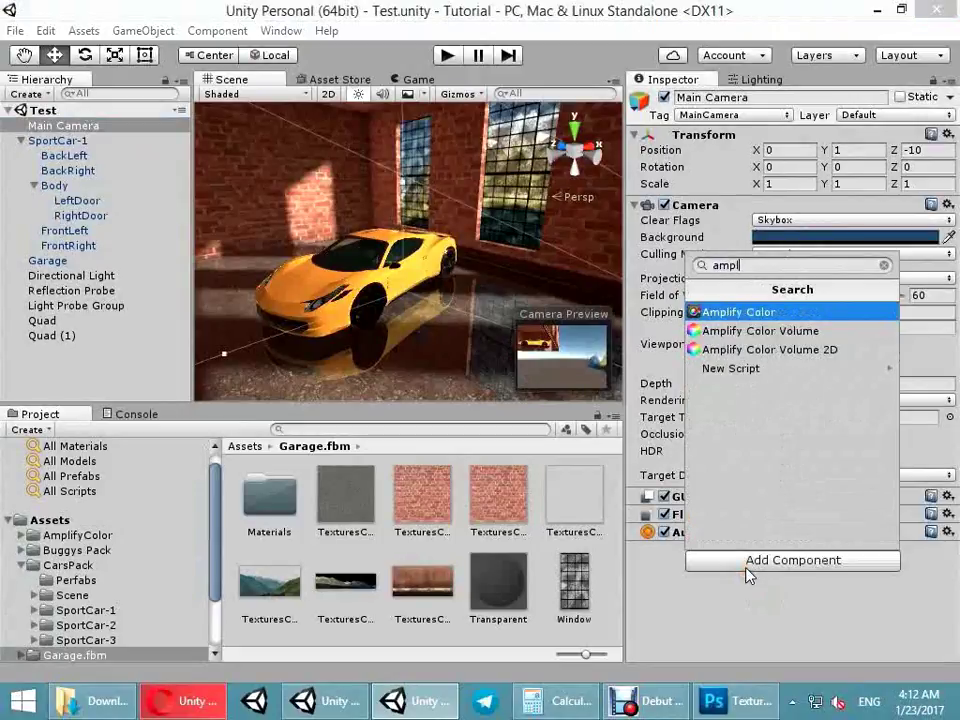
{"action": "left_click", "coordinate": [735, 311]}
- Assign the Samples/Premium Robot Action LUT to the effect's Lut Texture field
{"action": "left_click", "coordinate": [56, 535]}
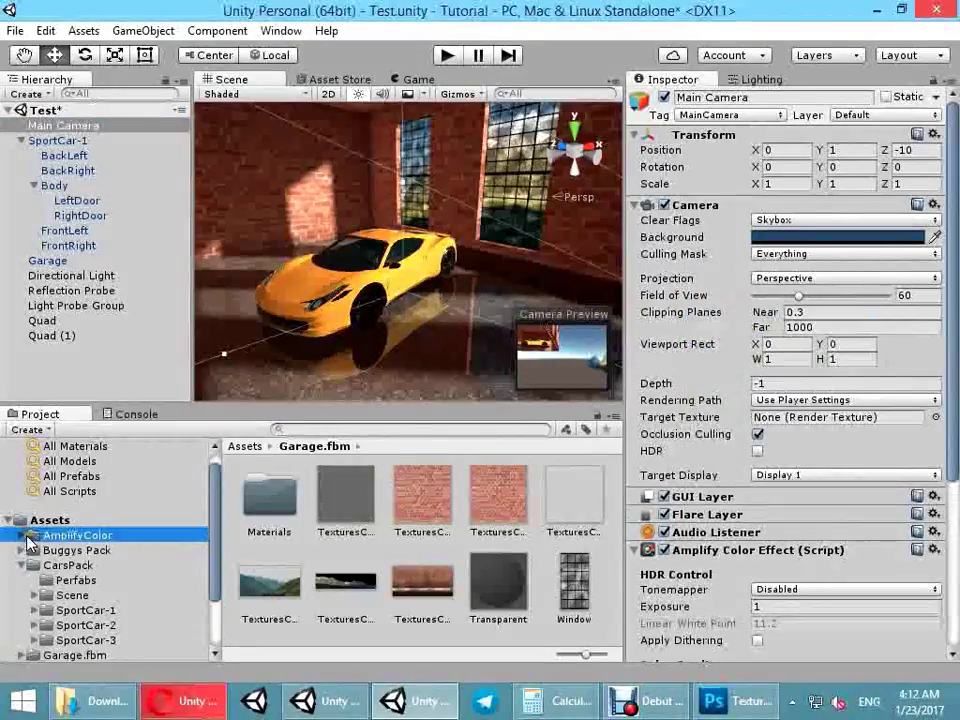
{"action": "left_click", "coordinate": [22, 535]}
{"action": "left_click", "coordinate": [70, 580]}
{"action": "left_click", "coordinate": [36, 580]}
{"action": "left_click", "coordinate": [90, 595]}
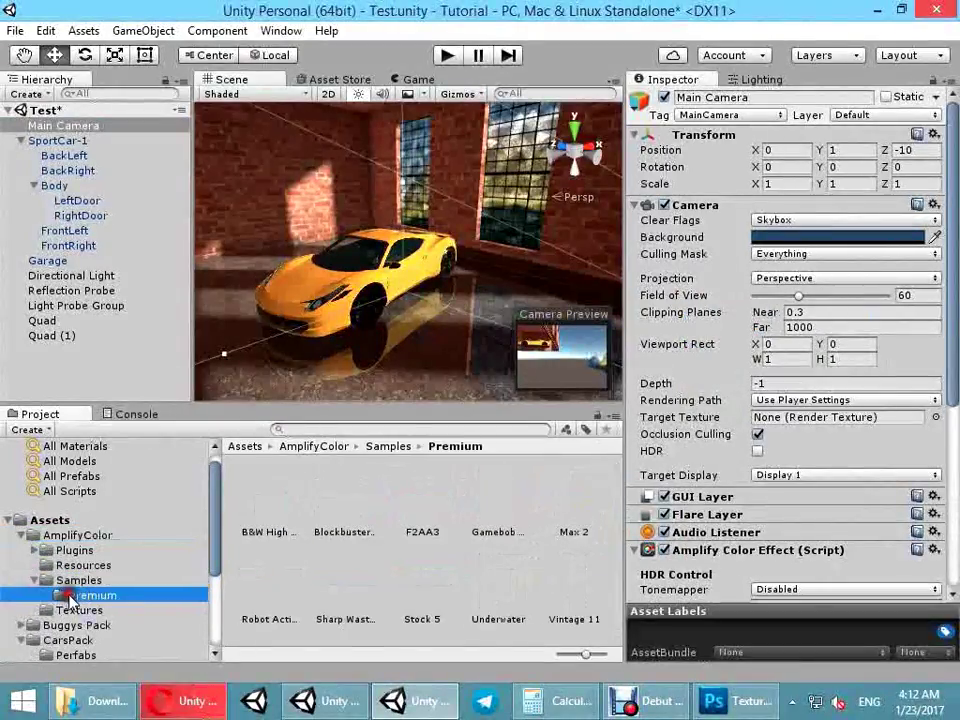
{"action": "scroll", "coordinate": [887, 454], "scroll_direction": "down", "scroll_amount": 5}
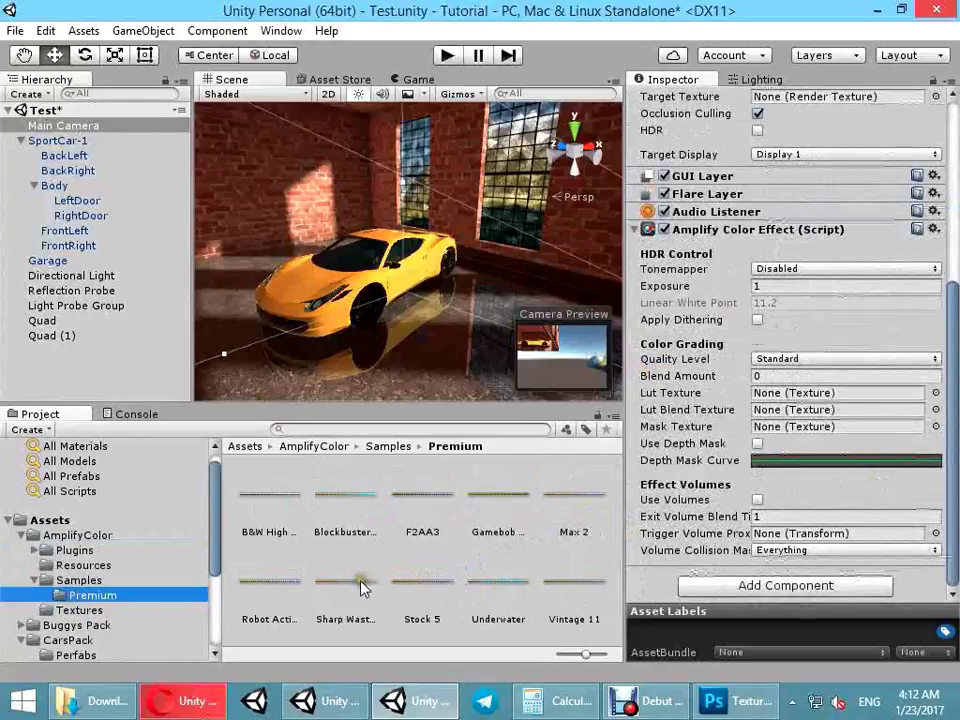
{"action": "left_click_drag", "start_coordinate": [270, 585], "coordinate": [758, 458]}
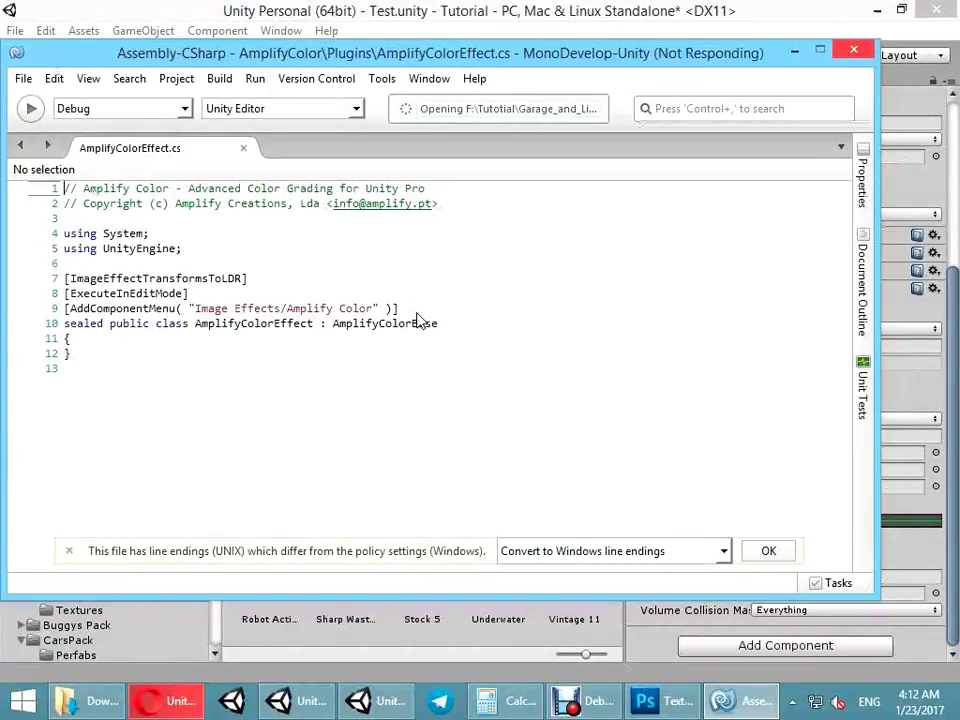
- Force-close the frozen MonoDevelop and reopen the Amplify Color Effect script for editing
{"action": "left_click", "coordinate": [857, 55]}
{"action": "left_click", "coordinate": [386, 339]}
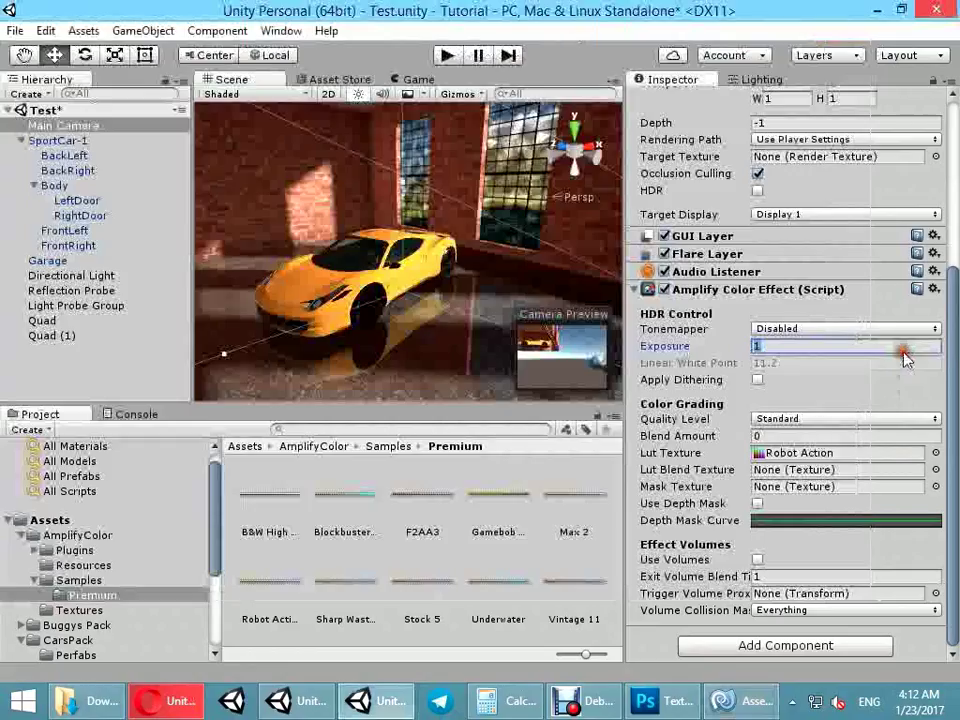
{"action": "left_click", "coordinate": [934, 290]}
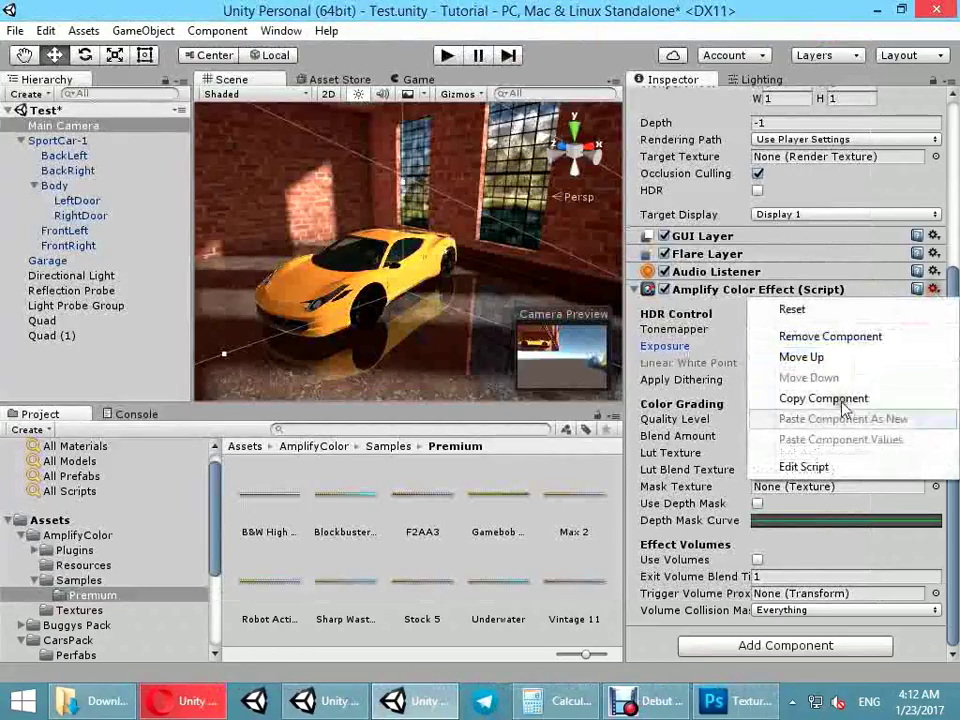
{"action": "left_click", "coordinate": [818, 467]}
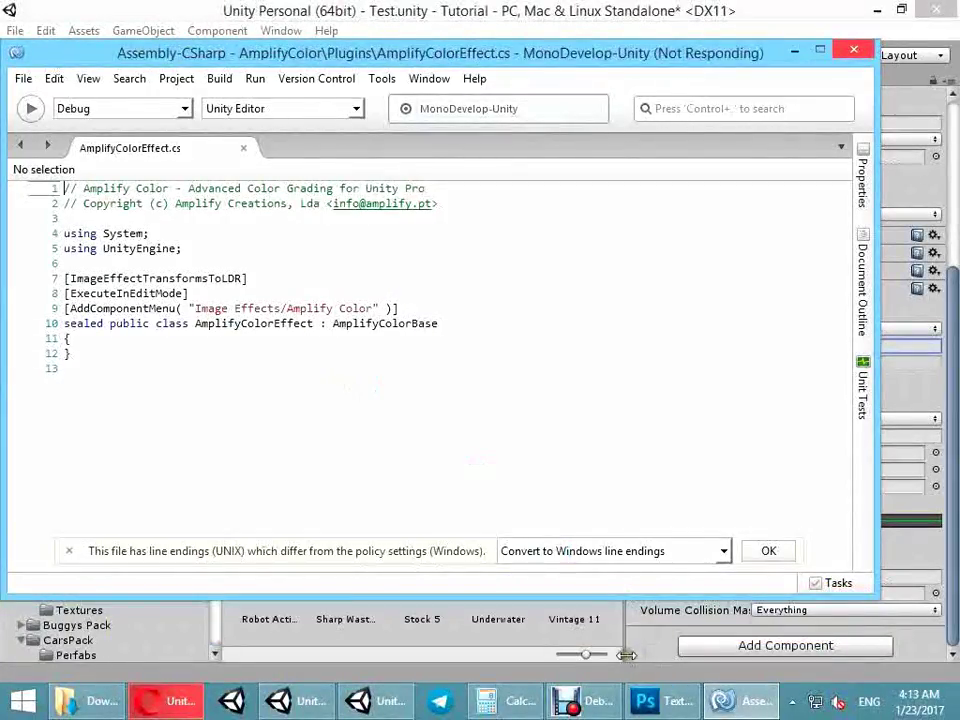
{"action": "left_click", "coordinate": [727, 626]}
- Close the hung MonoDevelop and open Common.cginc from the AmplifyColor Resources folder
{"action": "left_click", "coordinate": [124, 578]}
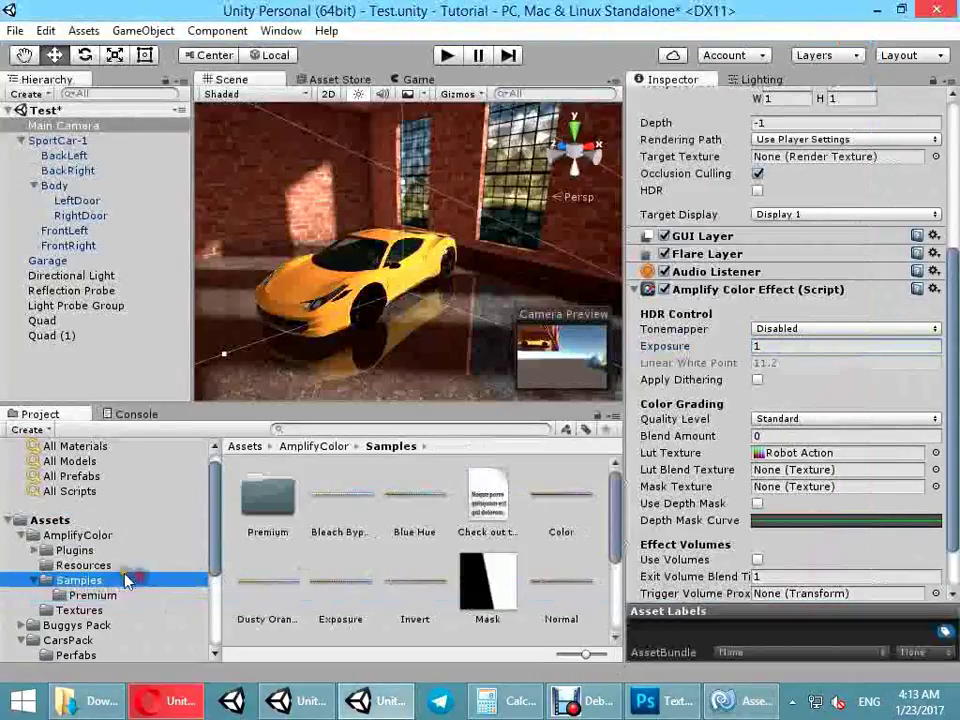
{"action": "left_click", "coordinate": [112, 566]}
{"action": "left_click", "coordinate": [586, 429]}
{"action": "left_click", "coordinate": [565, 429]}
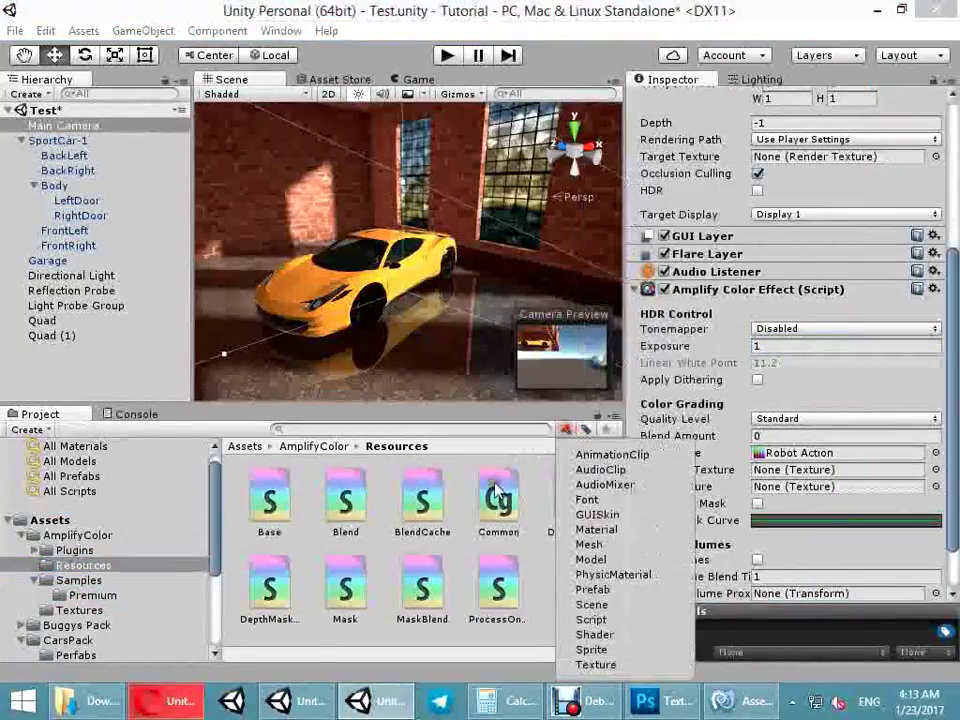
{"action": "left_click", "coordinate": [497, 498]}
{"action": "left_click", "coordinate": [722, 700]}
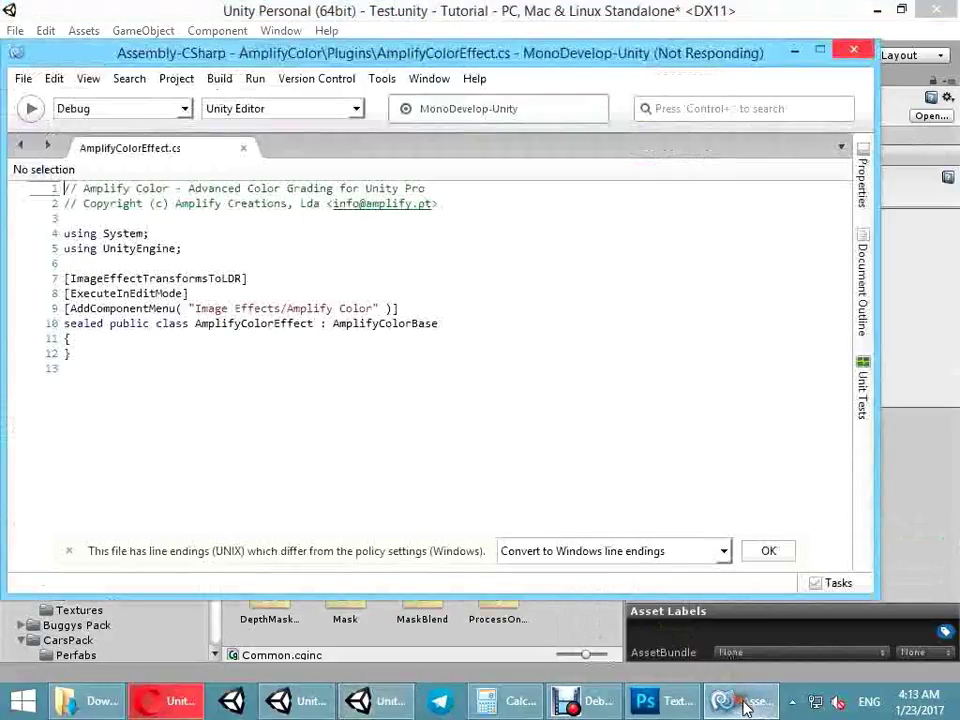
{"action": "right_click", "coordinate": [722, 700]}
{"action": "left_click", "coordinate": [722, 651]}
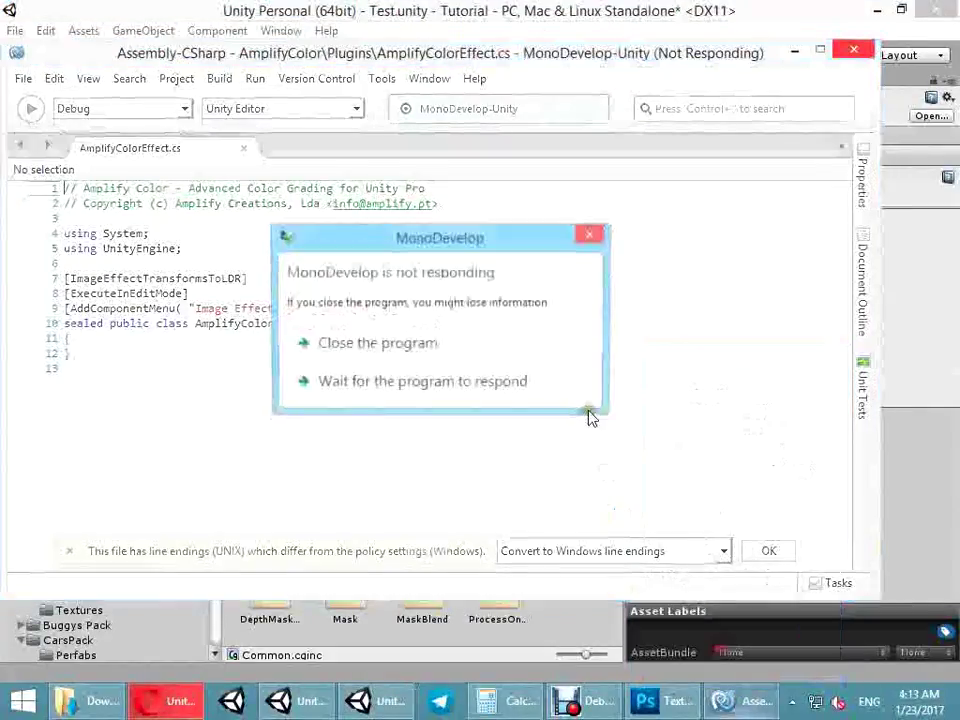
{"action": "left_click", "coordinate": [848, 56]}
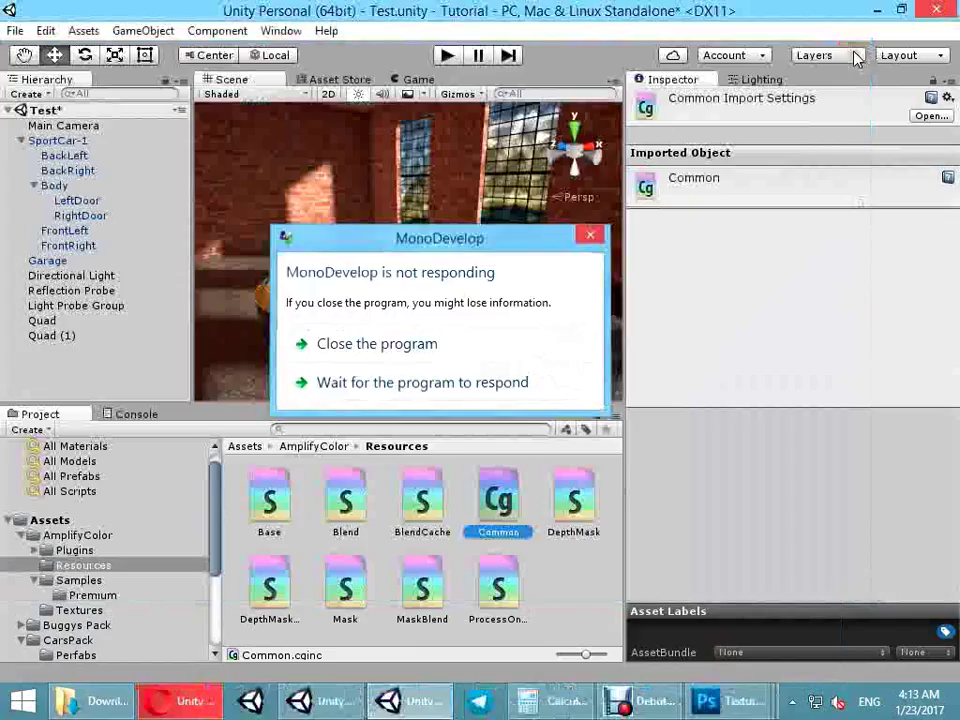
{"action": "double_click", "coordinate": [497, 505]}
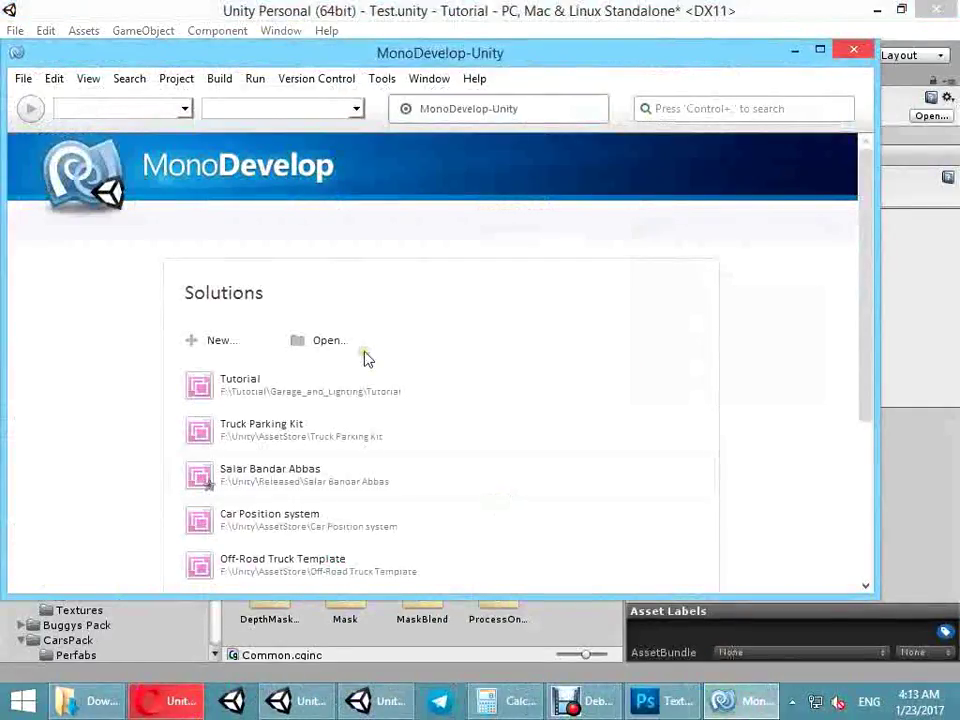
- Indent line 8 of Common.cginc, reopen AmplifyColorEffect.cs from Main Camera, and force-close MonoDevelop
{"action": "left_click", "coordinate": [274, 271]}
{"action": "key", "text": "Tab"}
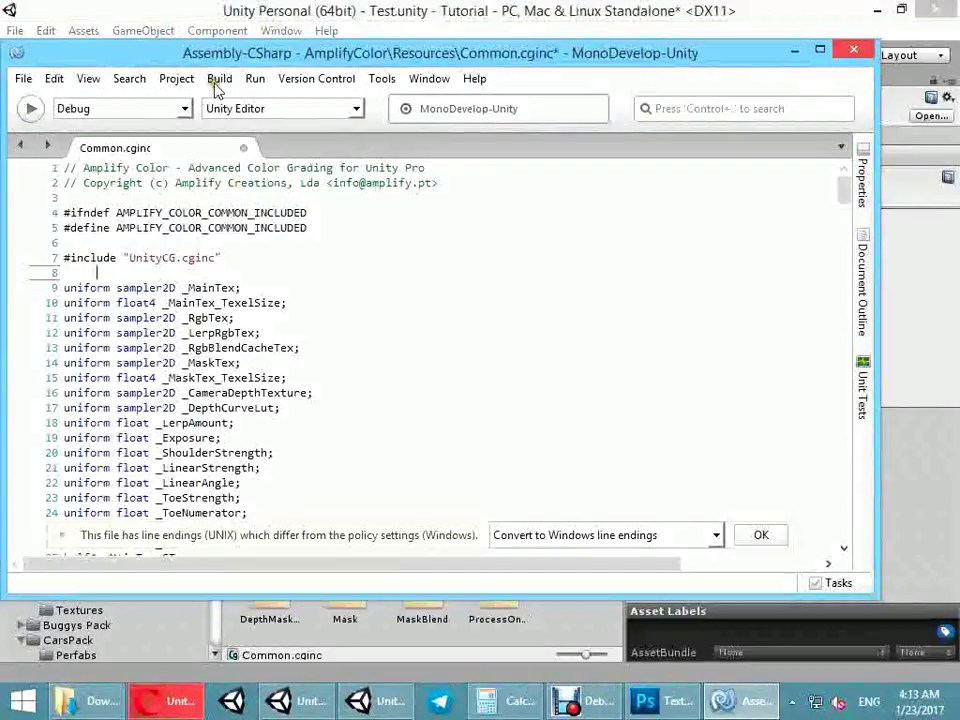
{"action": "left_click", "coordinate": [243, 10]}
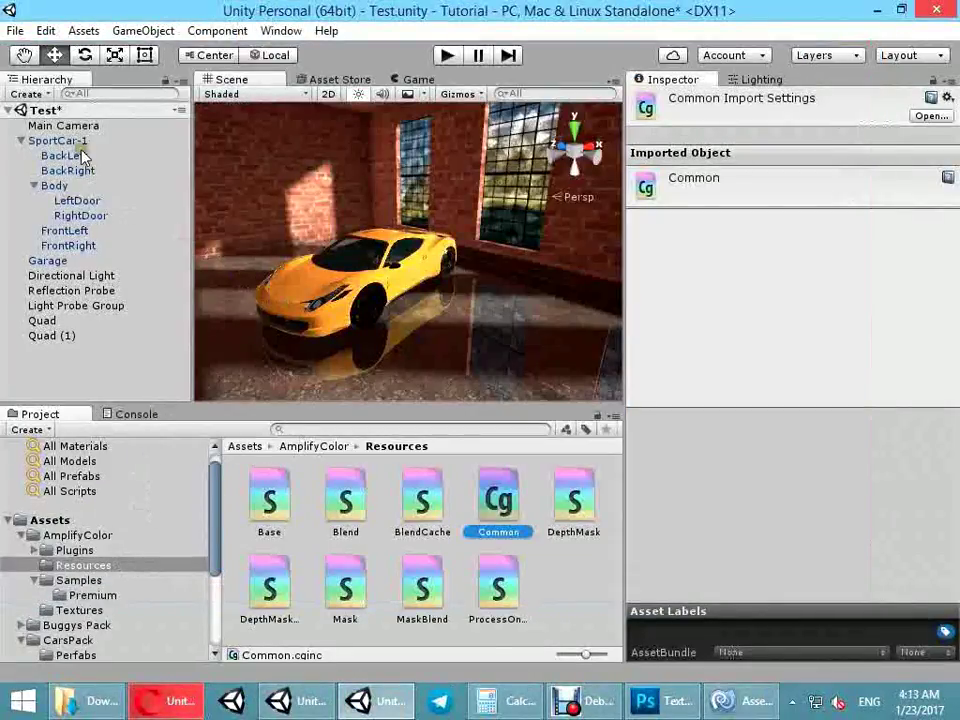
{"action": "left_click", "coordinate": [66, 126]}
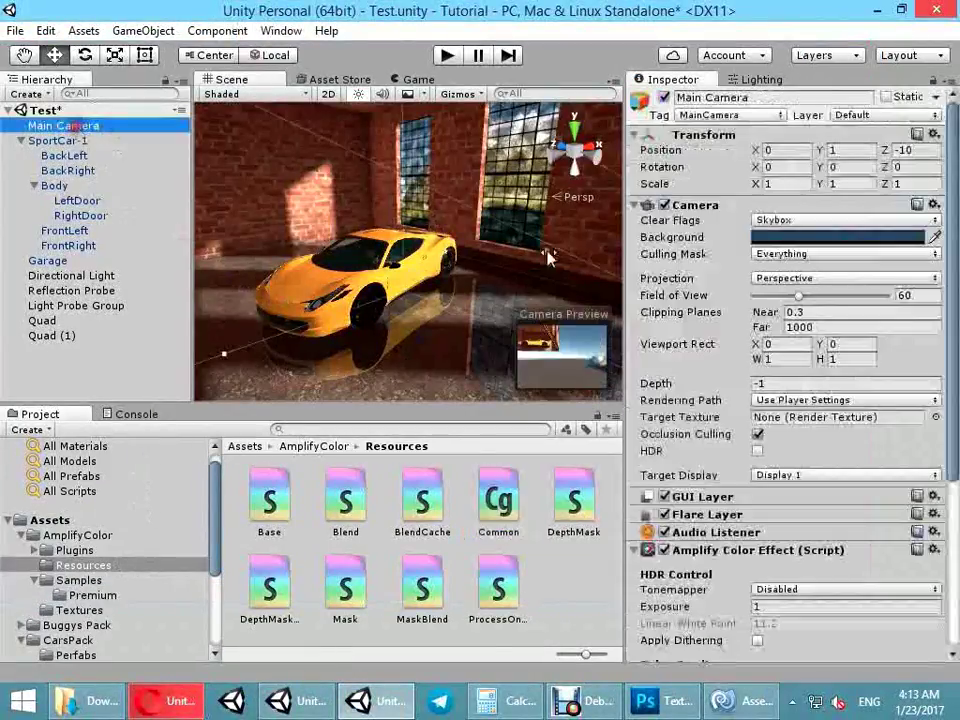
{"action": "left_click", "coordinate": [934, 552]}
{"action": "left_click", "coordinate": [895, 545]}
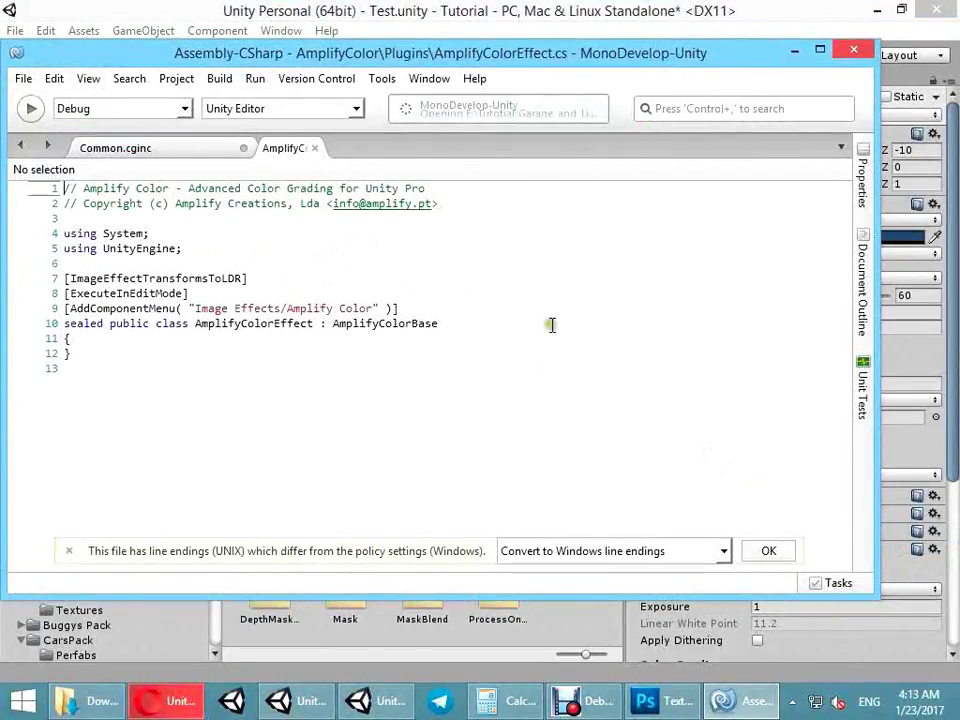
{"action": "left_click", "coordinate": [853, 50]}
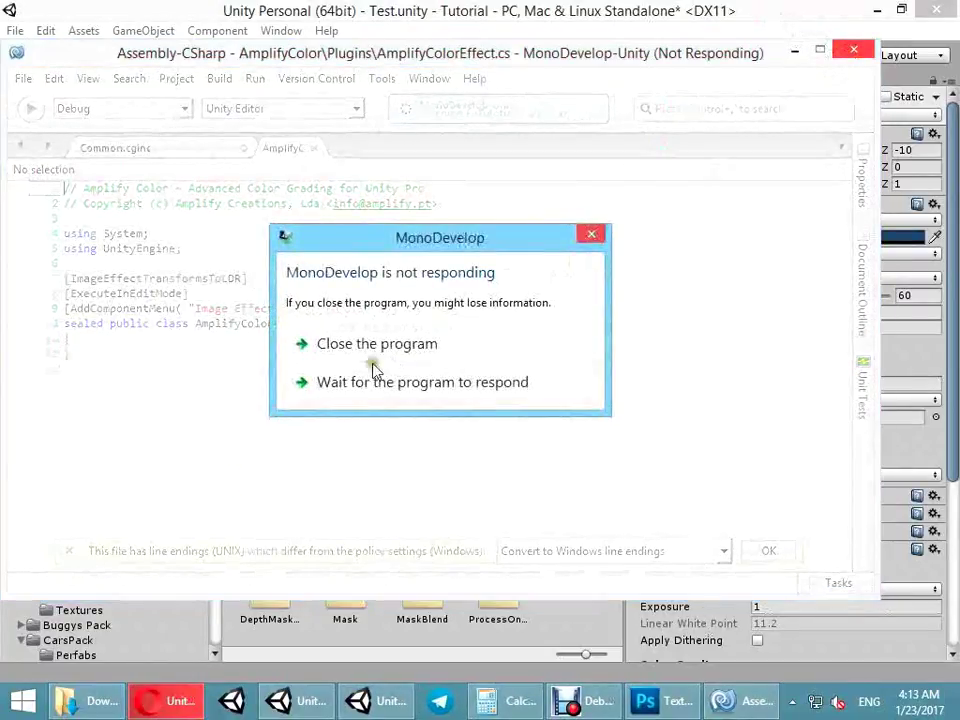
{"action": "left_click", "coordinate": [392, 348]}
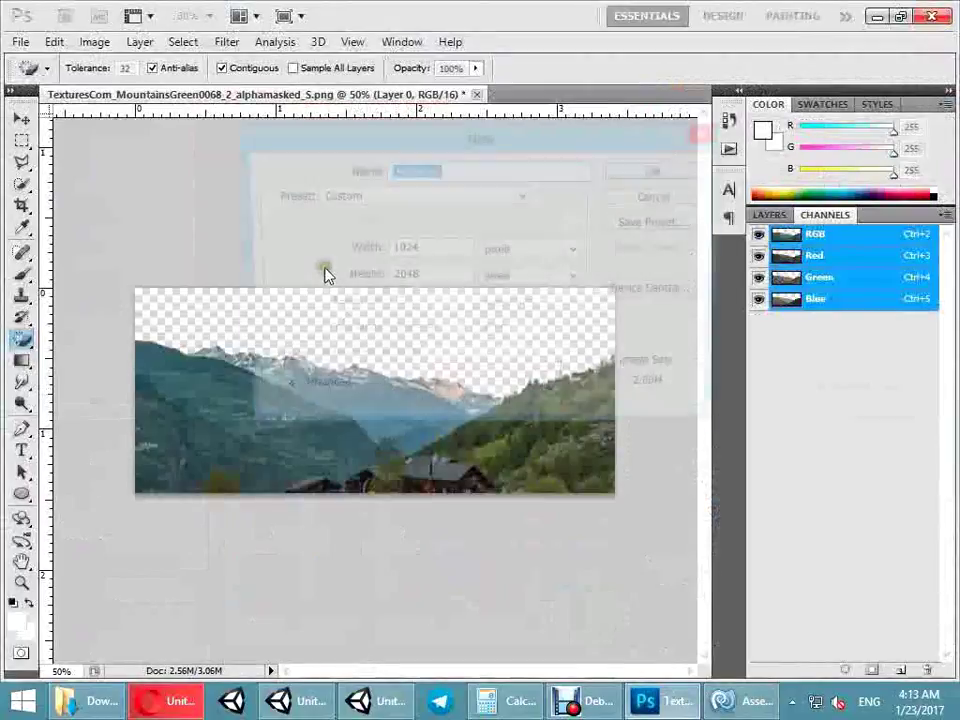
- Create a new 1280×720 grayscale Untitled-1 document
{"action": "double_click", "coordinate": [428, 249]}
{"action": "type", "text": "1"}
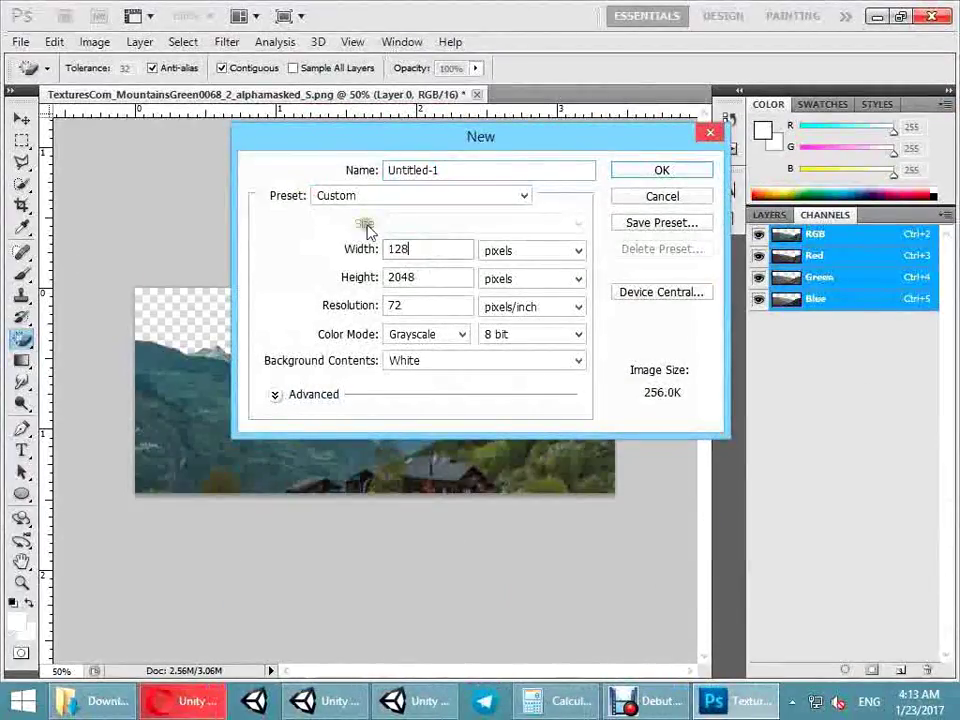
{"action": "double_click", "coordinate": [444, 277]}
{"action": "type", "text": "7"}
{"action": "type", "text": "0"}
{"action": "key", "text": "Return"}
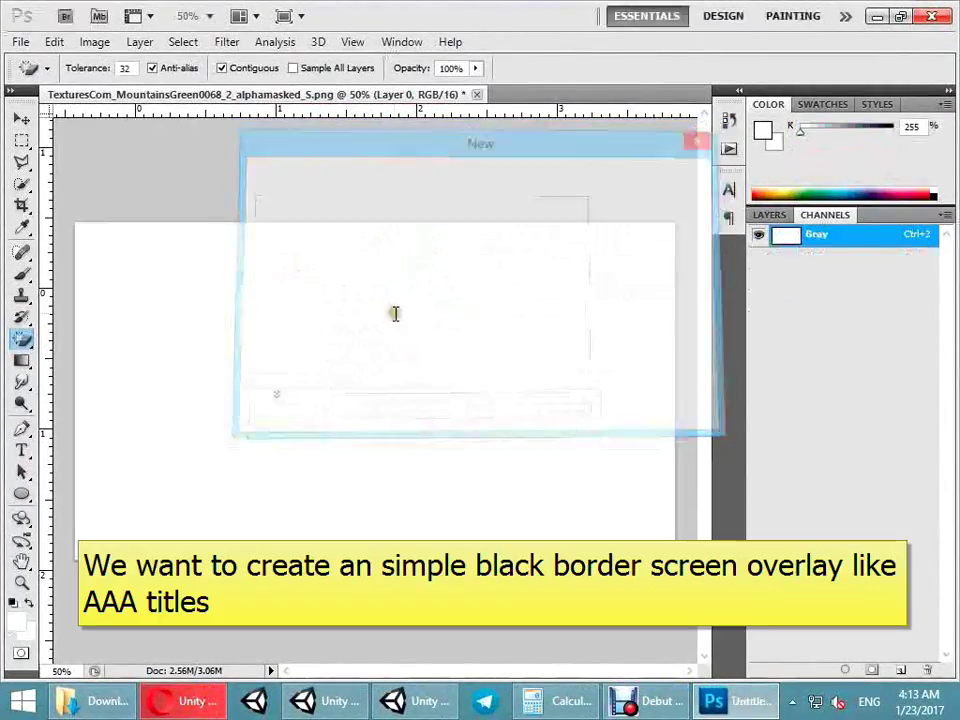
{"action": "scroll", "coordinate": [392, 377], "scroll_direction": "down", "scroll_amount": 3, "text": "alt"}
{"action": "scroll", "coordinate": [392, 377], "scroll_direction": "up", "scroll_amount": 1, "text": "alt"}
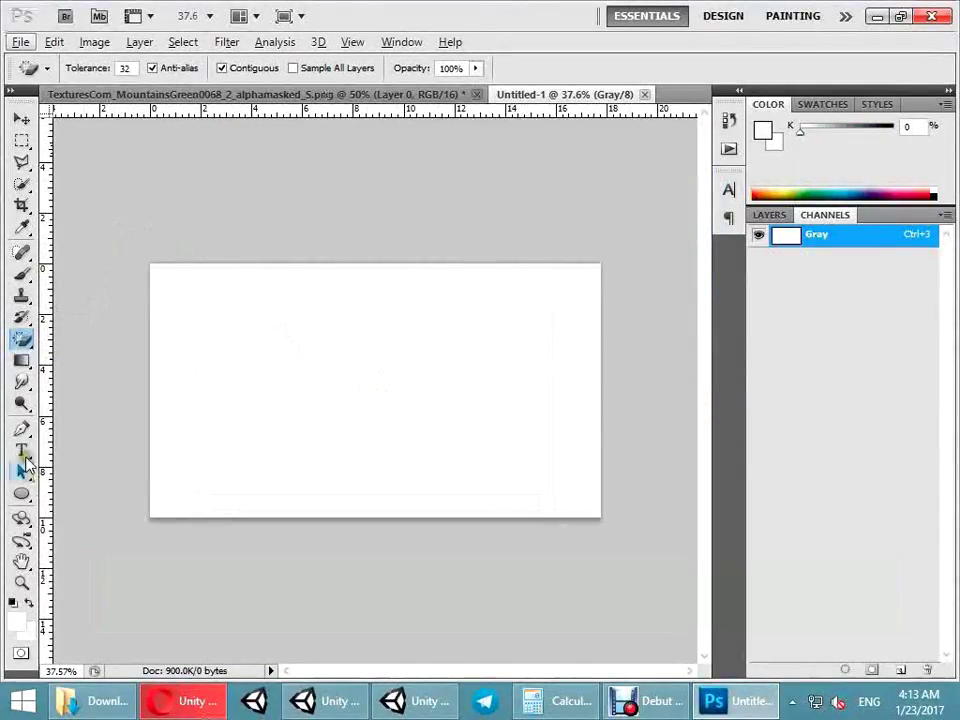
- Paint a large soft black dab at the canvas centre and check the Layers and Channels panels
{"action": "left_click", "coordinate": [22, 272]}
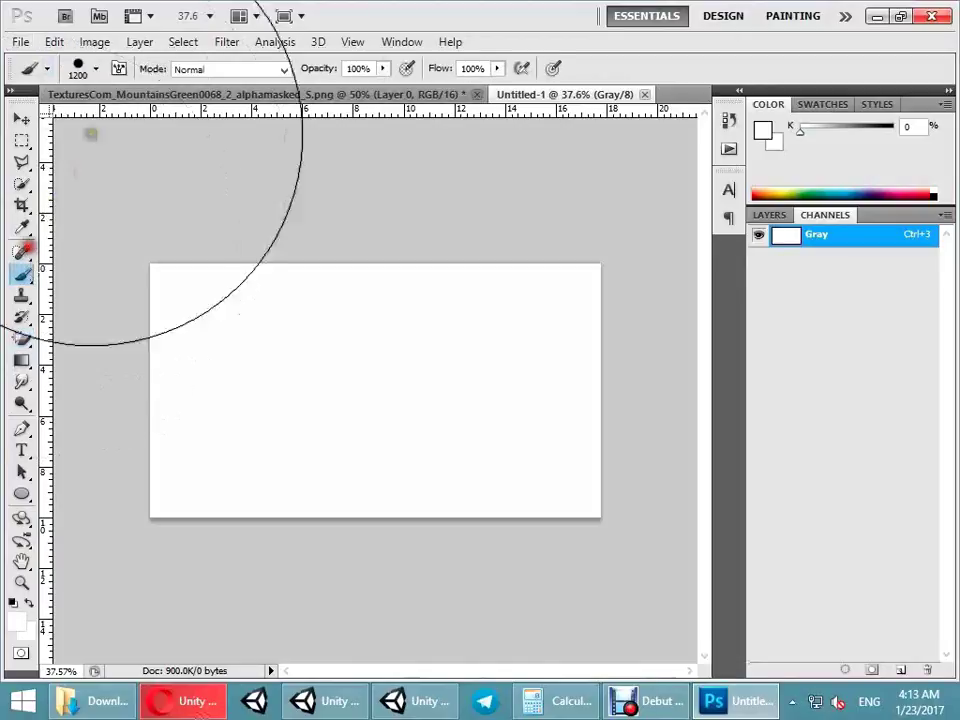
{"action": "left_click", "coordinate": [92, 70]}
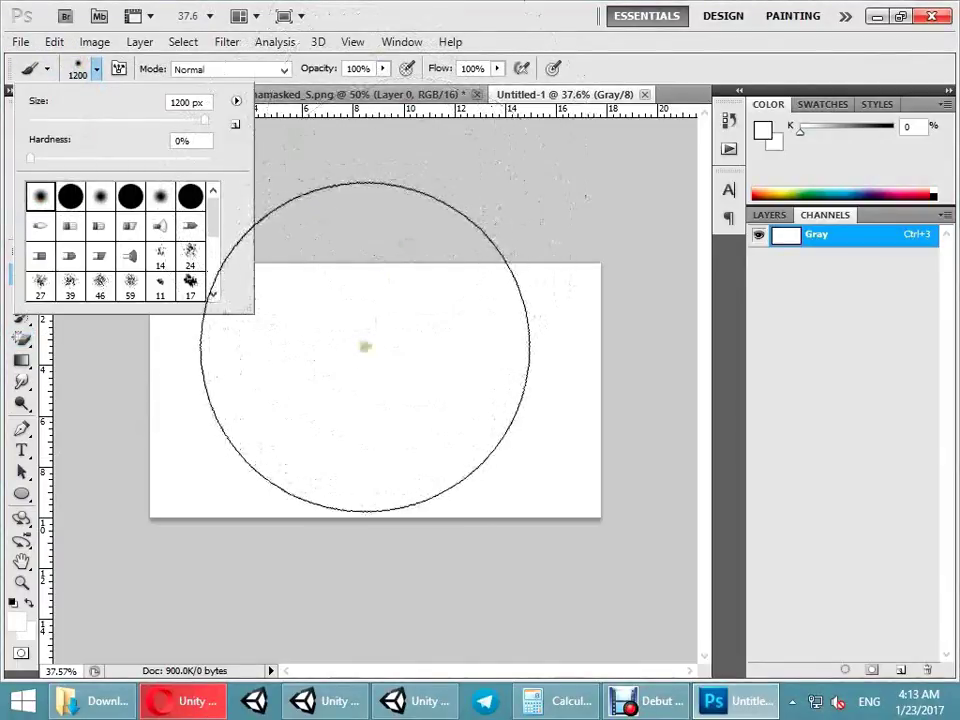
{"action": "left_click", "coordinate": [369, 395]}
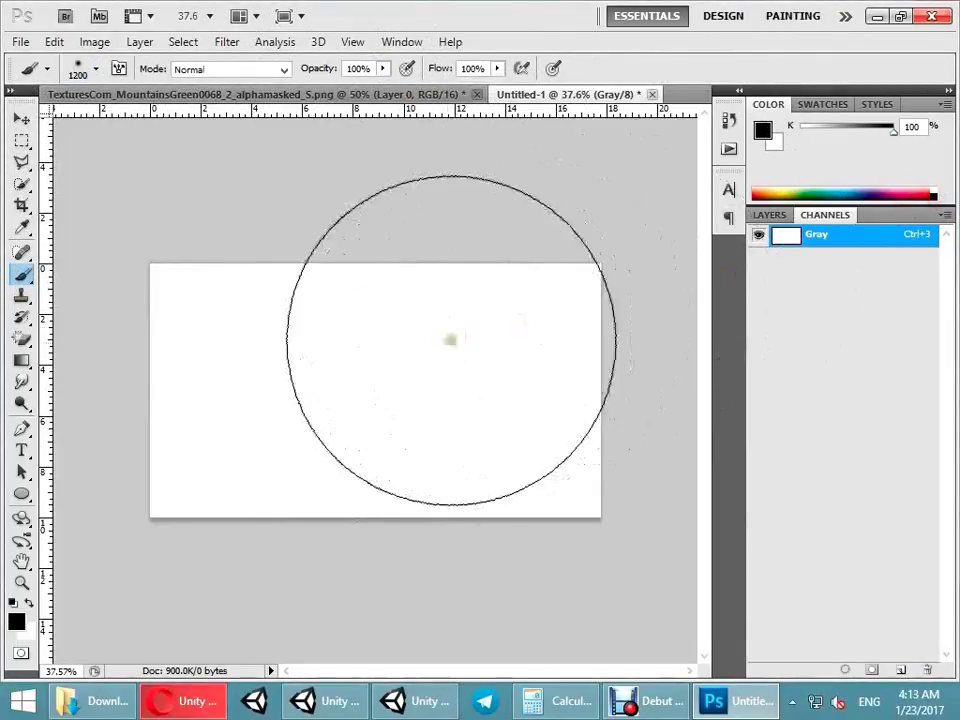
{"action": "left_click", "coordinate": [360, 386]}
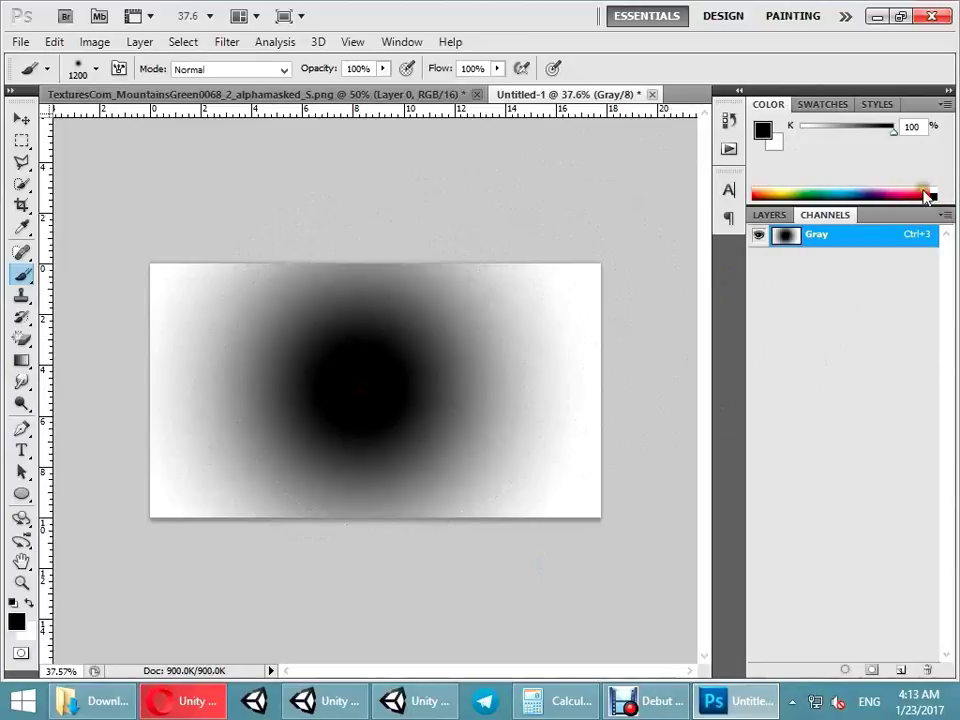
{"action": "left_click", "coordinate": [775, 216]}
{"action": "left_click", "coordinate": [810, 218]}
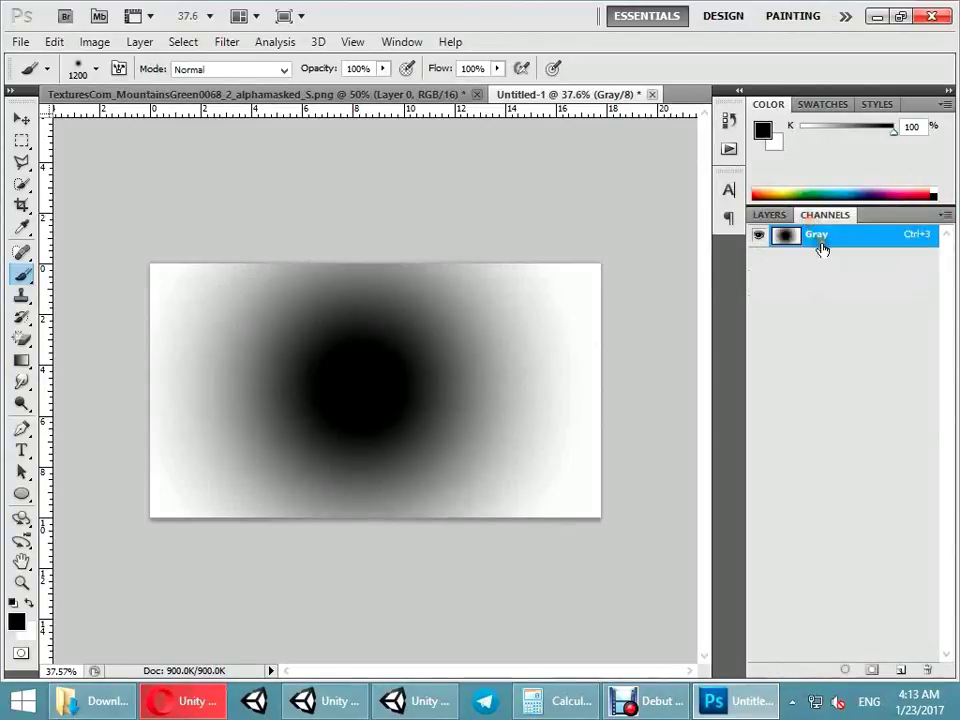
- Undo the black dab and create a new 1280×720 RGB Color document
{"action": "key", "text": "ctrl+z"}
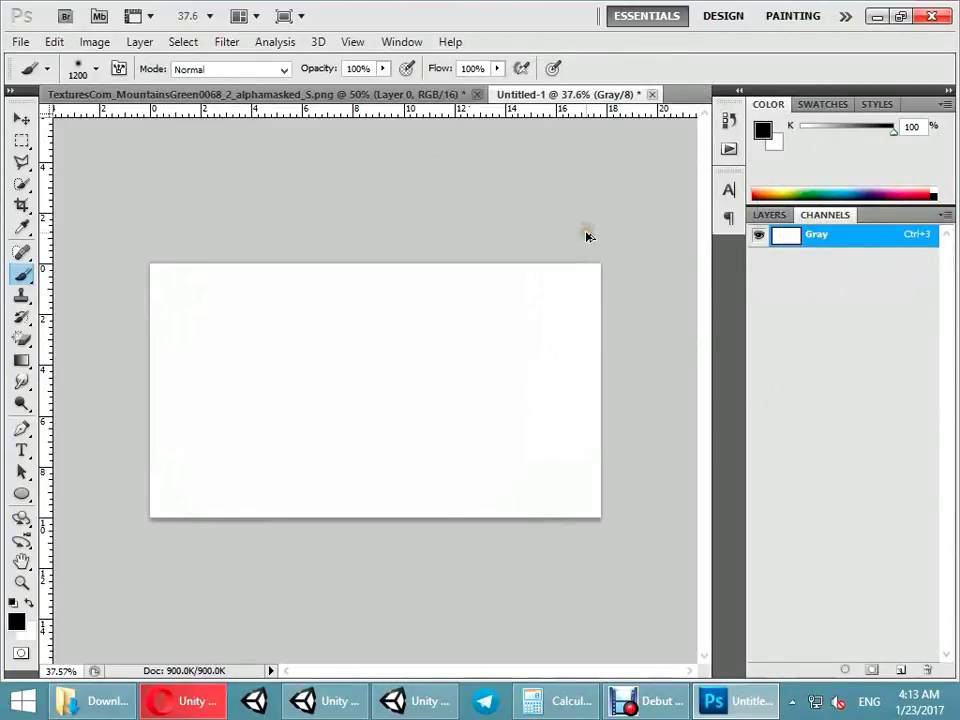
{"action": "key", "text": "ctrl+n"}
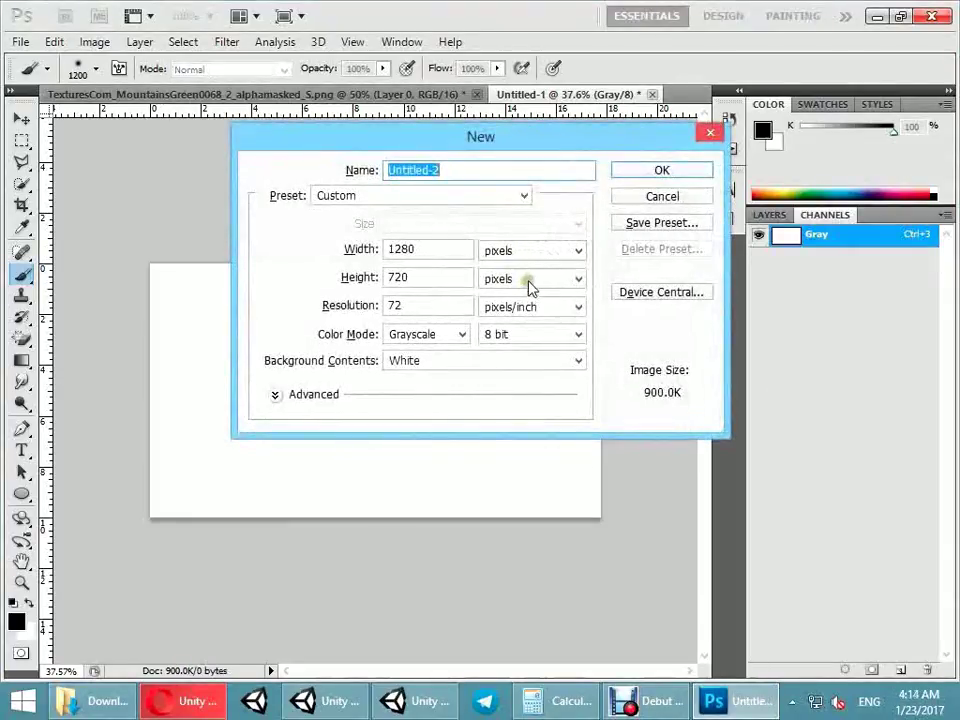
{"action": "left_click", "coordinate": [455, 338]}
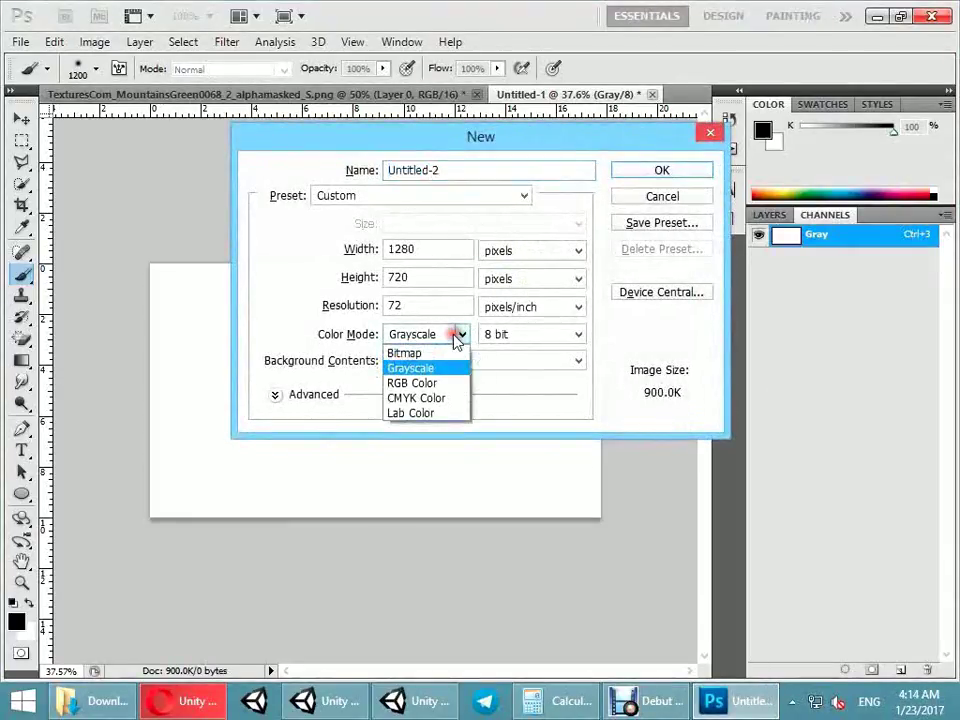
{"action": "left_click", "coordinate": [443, 386]}
{"action": "left_click", "coordinate": [660, 172]}
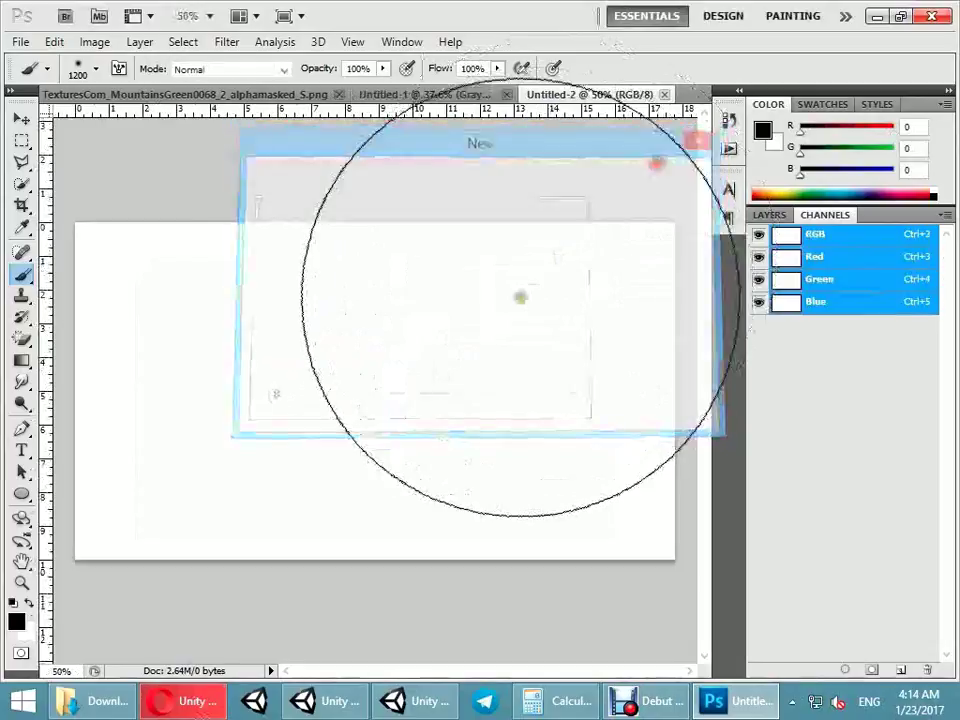
- Paint the new canvas almost entirely black with a large soft brush
{"action": "left_click", "coordinate": [366, 388]}
{"action": "scroll", "coordinate": [385, 378], "scroll_direction": "down", "scroll_amount": 2, "text": "alt"}
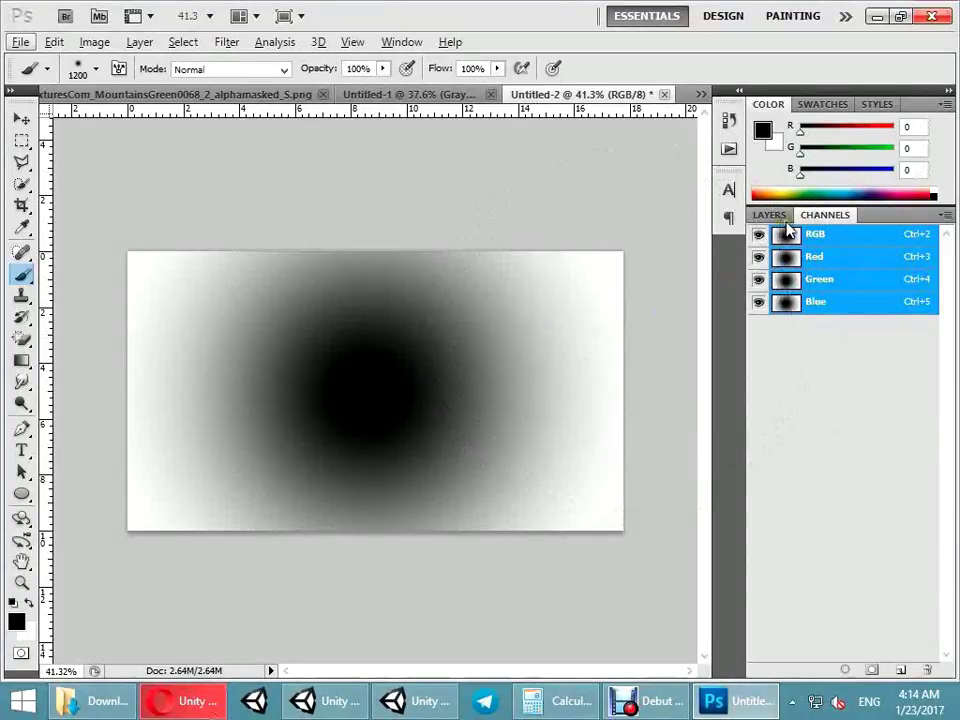
{"action": "left_click_drag", "start_coordinate": [461, 319], "coordinate": [482, 332]}
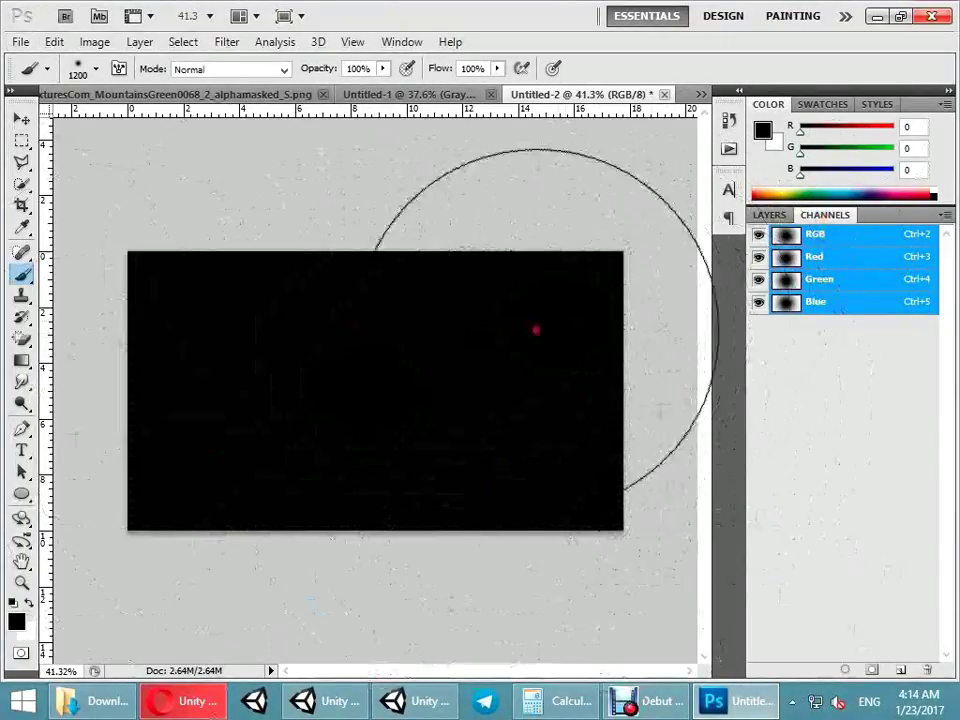
- Save the image as Overlay.png and carry it over to Unity
{"action": "key", "text": "ctrl+shift+s"}
{"action": "type", "text": "Overlay"}
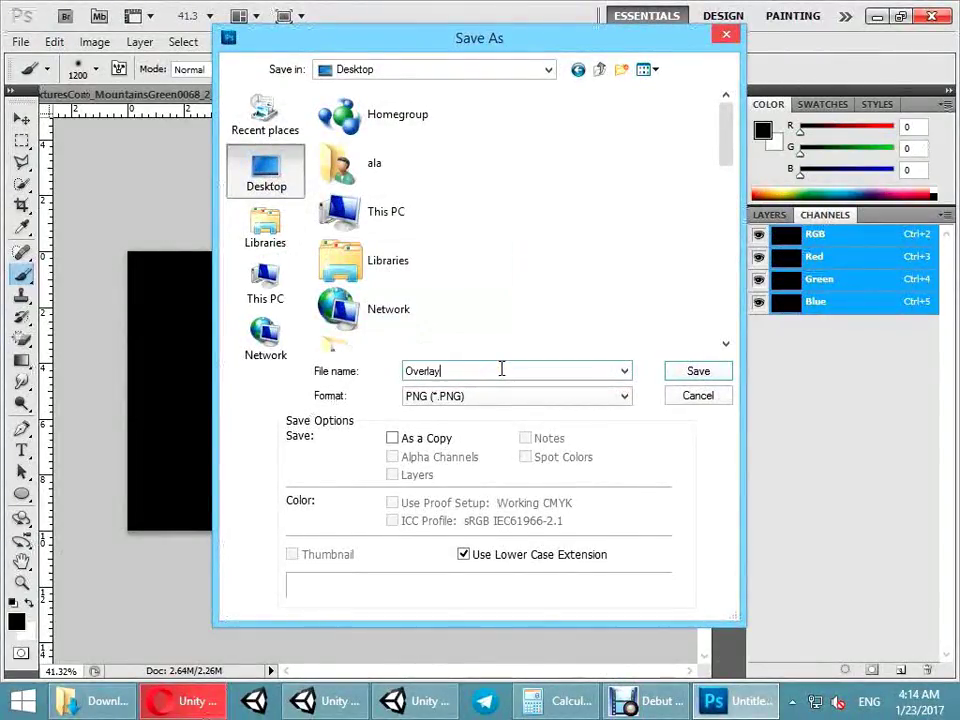
{"action": "key", "text": "Return"}
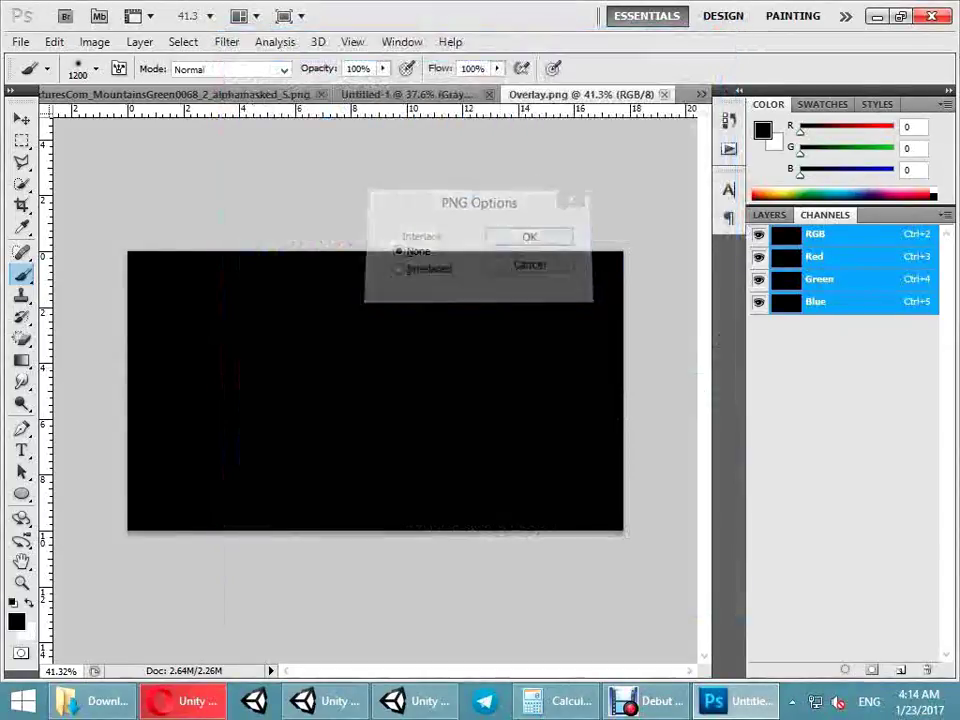
{"action": "left_click_drag", "start_coordinate": [40, 445], "coordinate": [418, 703]}
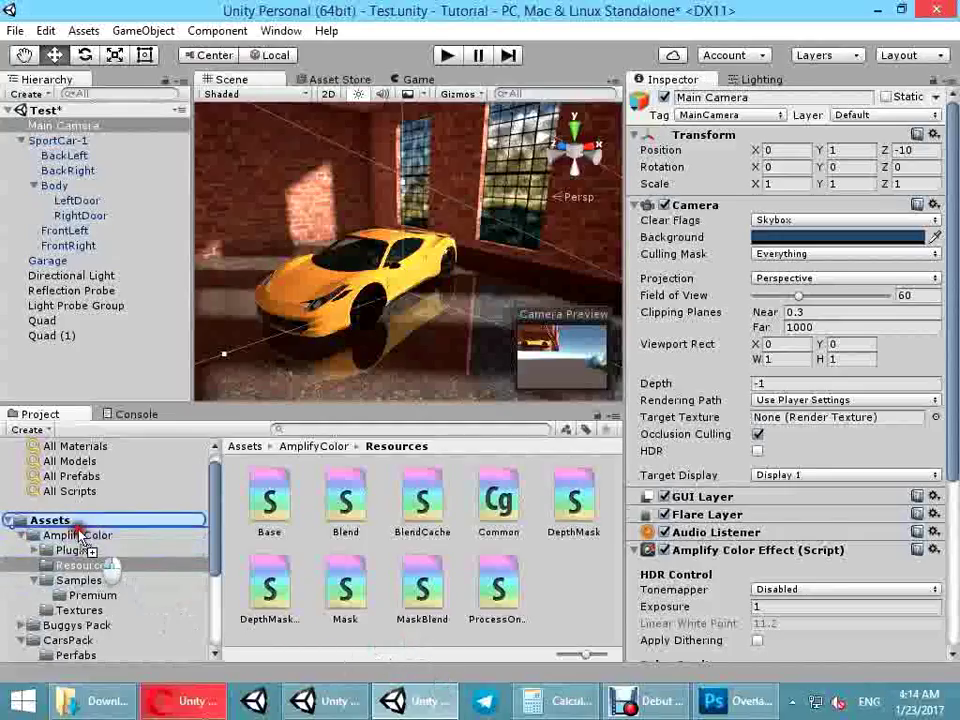
- Import Overlay.png into Assets, then resave the overlay as Overlay.psd in Photoshop
{"action": "left_click_drag", "start_coordinate": [418, 703], "coordinate": [21, 520]}
{"action": "left_click", "coordinate": [267, 597]}
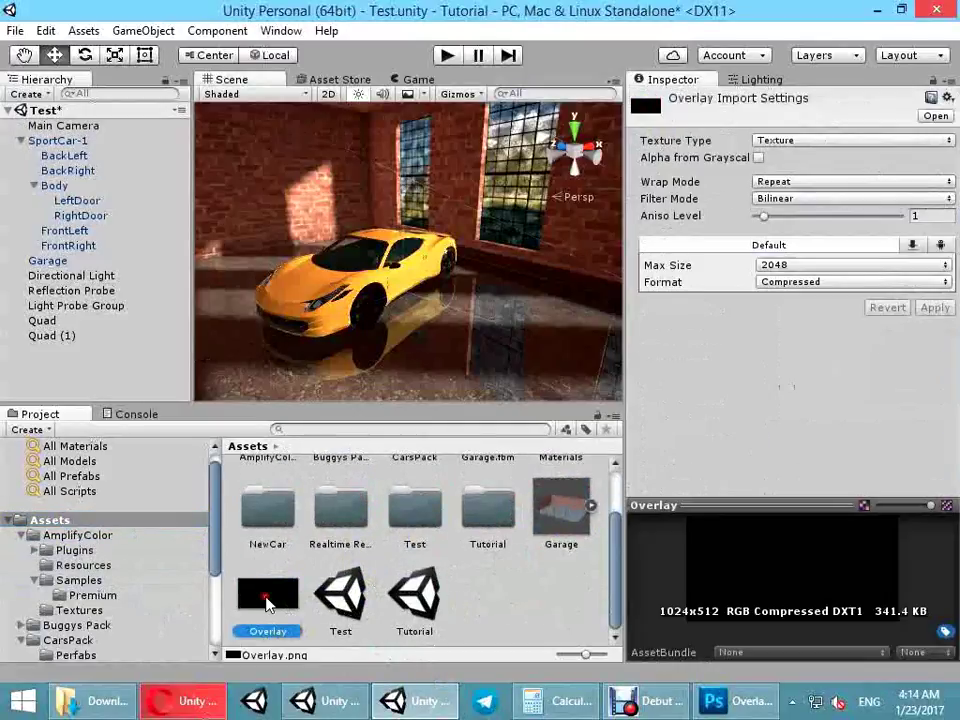
{"action": "left_click", "coordinate": [741, 703]}
{"action": "key", "text": "ctrl+shift+s"}
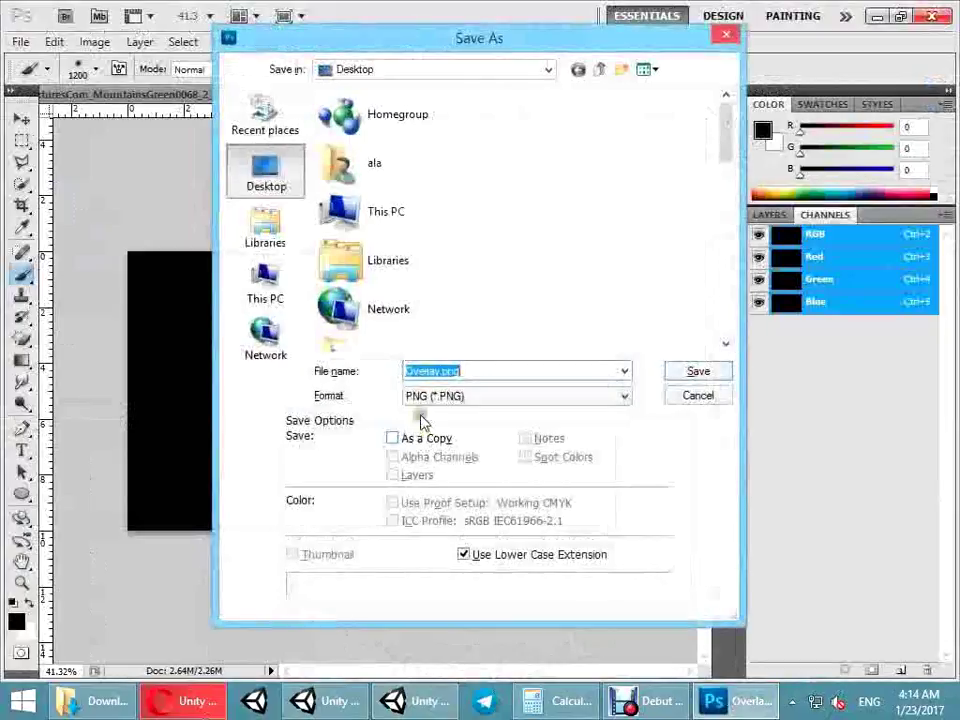
{"action": "left_click", "coordinate": [424, 395]}
{"action": "left_click", "coordinate": [446, 413]}
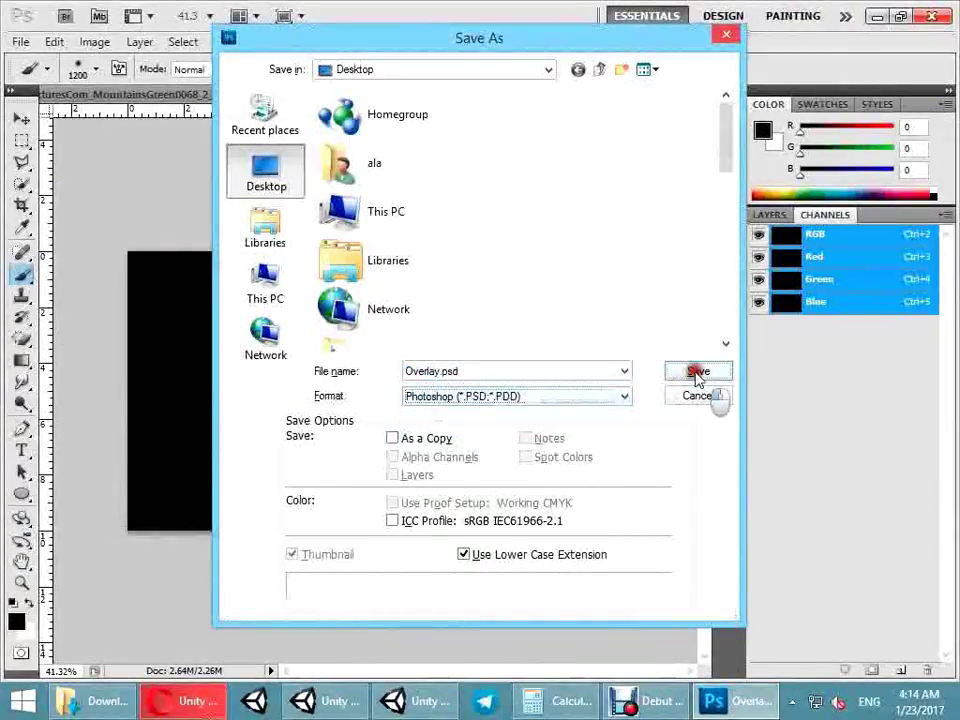
{"action": "left_click", "coordinate": [700, 373]}
- Import Overlay.psd into the Unity project and delete the old PNG overlay
{"action": "key", "text": "super+d"}
{"action": "mouse_move", "coordinate": [71, 523]}
{"action": "left_mouse_down"}
{"action": "mouse_move", "coordinate": [413, 703]}
{"action": "mouse_move", "coordinate": [490, 620]}
{"action": "left_mouse_up"}
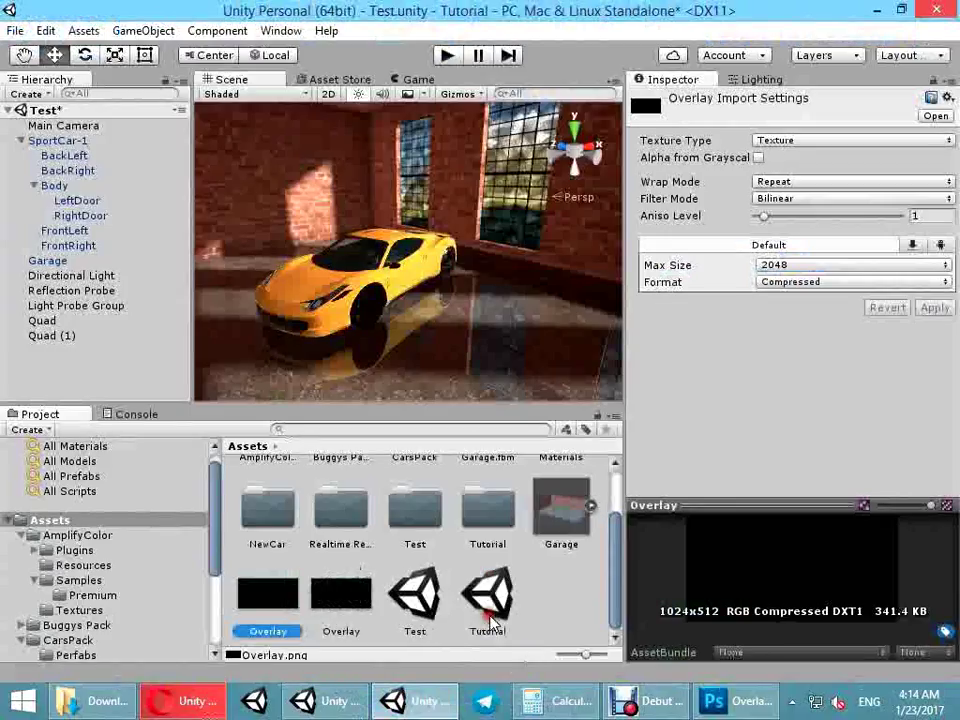
{"action": "left_click", "coordinate": [316, 632]}
{"action": "left_click", "coordinate": [266, 600]}
{"action": "key", "text": "Delete"}
{"action": "key", "text": "Return"}
{"action": "left_click", "coordinate": [296, 612]}
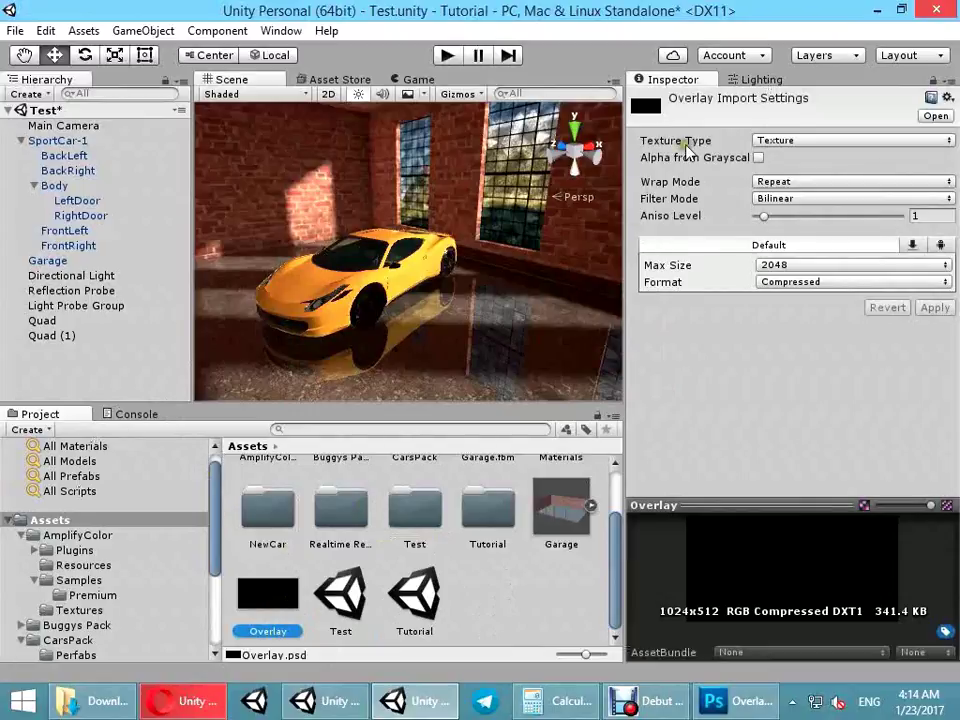
- Set the Overlay texture to Sprite (2D and UI), max size 1024, Truecolor format
{"action": "left_click", "coordinate": [800, 140]}
{"action": "left_click", "coordinate": [797, 225]}
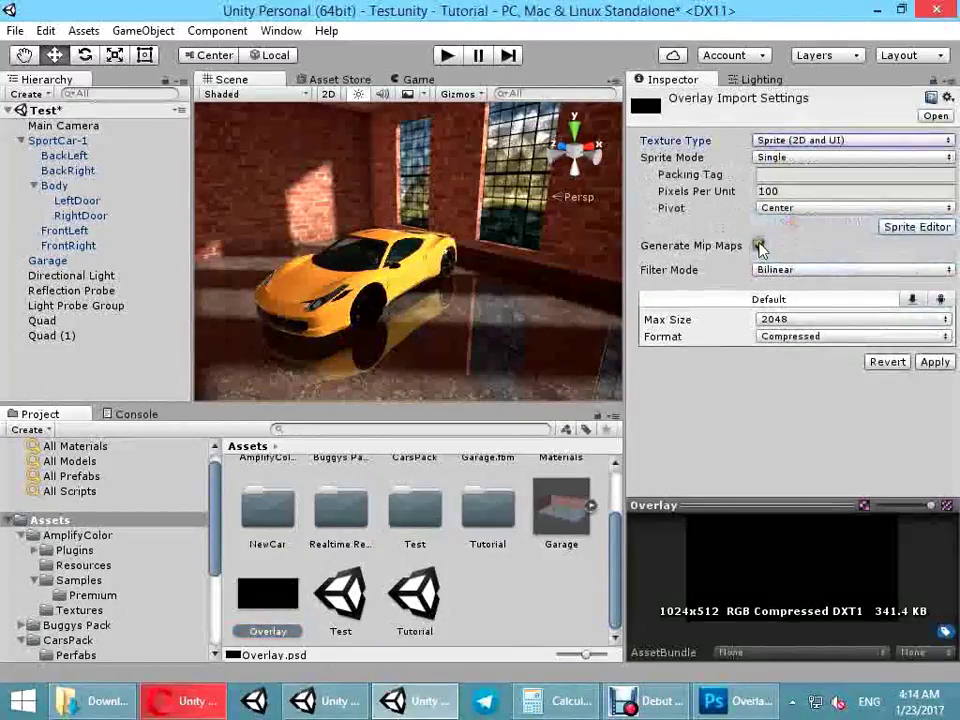
{"action": "left_click", "coordinate": [850, 320]}
{"action": "left_click", "coordinate": [805, 444]}
{"action": "left_click", "coordinate": [826, 336]}
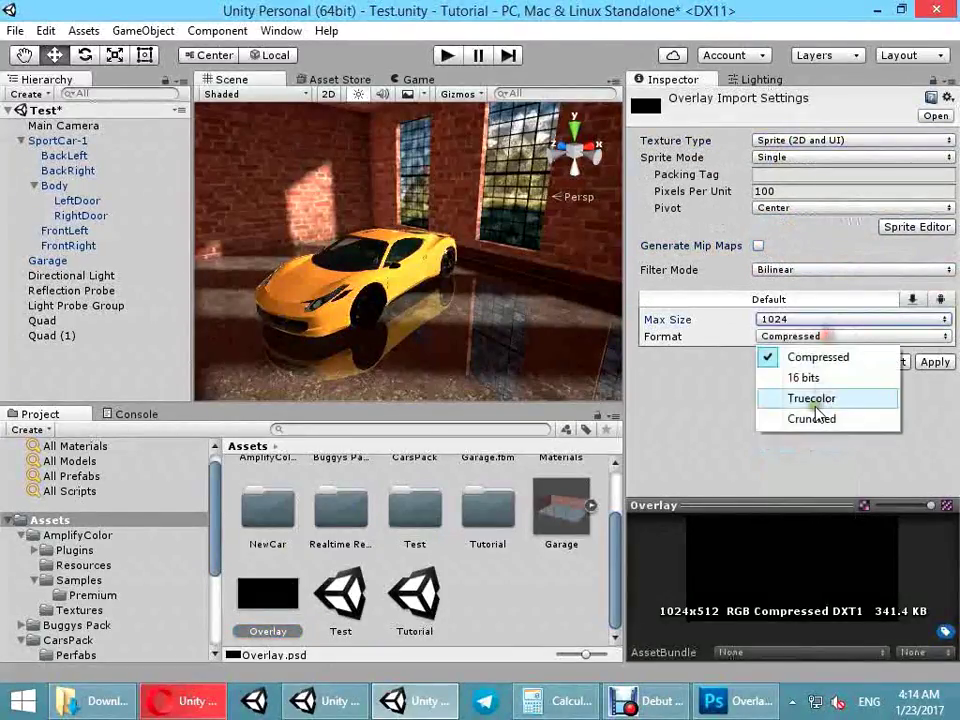
{"action": "left_click", "coordinate": [814, 404]}
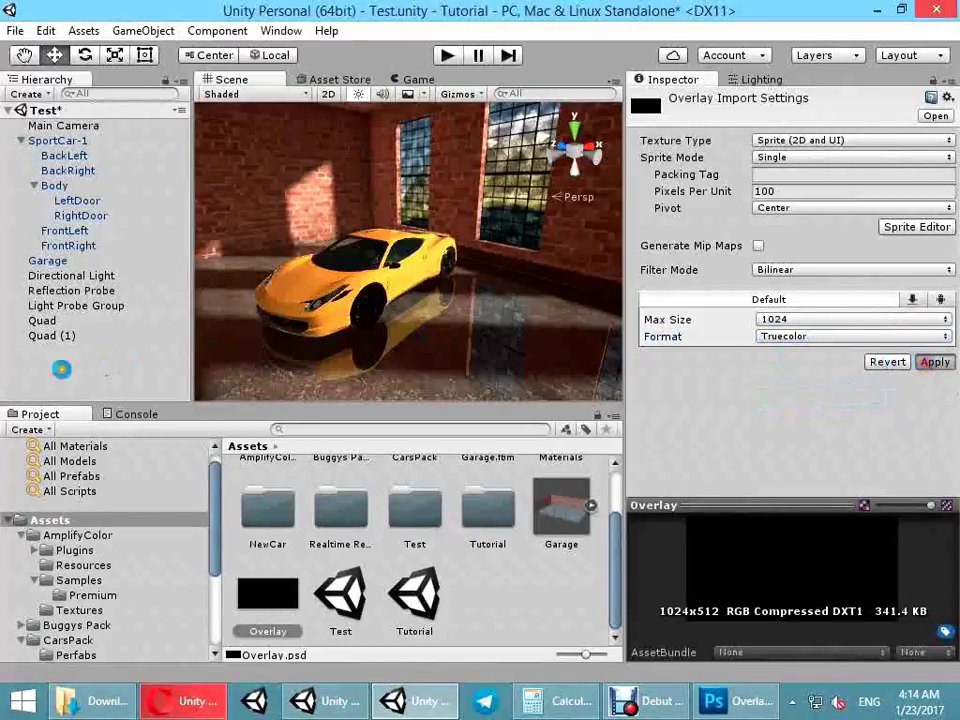
{"action": "right_click", "coordinate": [61, 369]}
{"action": "mouse_move", "coordinate": [150, 314]}
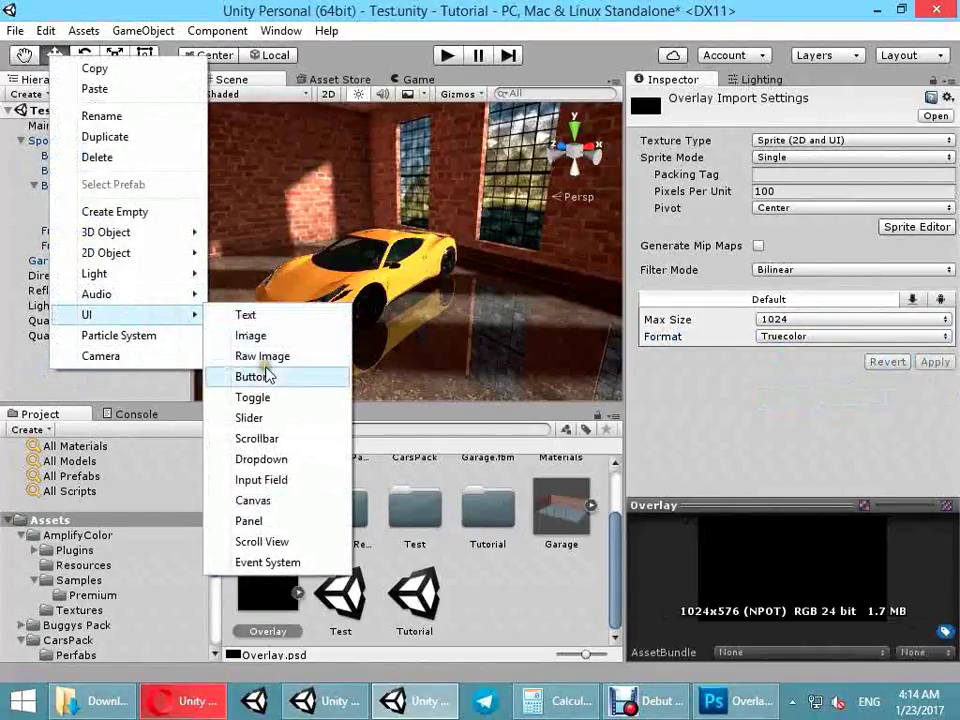
- Add a UI Image whose Canvas uses Scale With Screen Size
{"action": "left_click", "coordinate": [277, 338]}
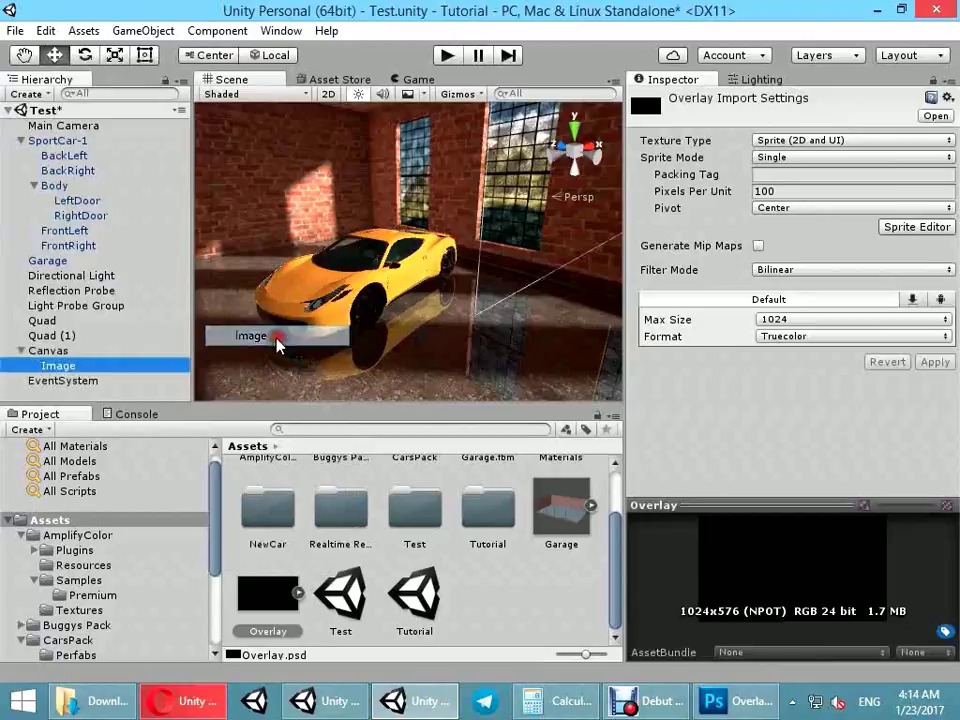
{"action": "left_click", "coordinate": [88, 351]}
{"action": "left_click", "coordinate": [857, 418]}
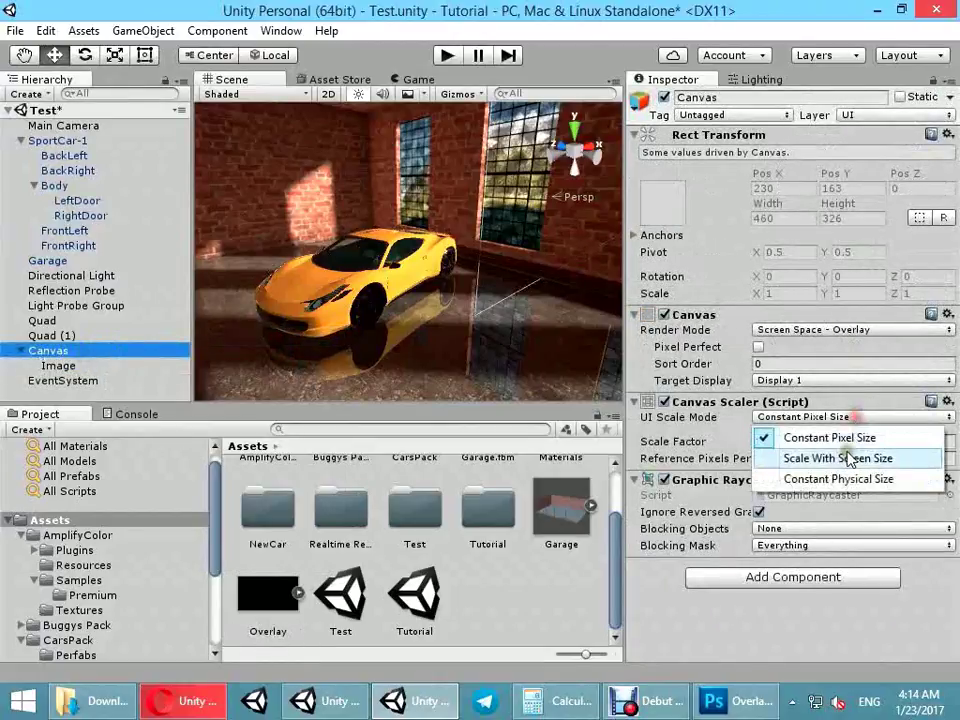
{"action": "left_click", "coordinate": [849, 456]}
{"action": "left_click", "coordinate": [329, 93]}
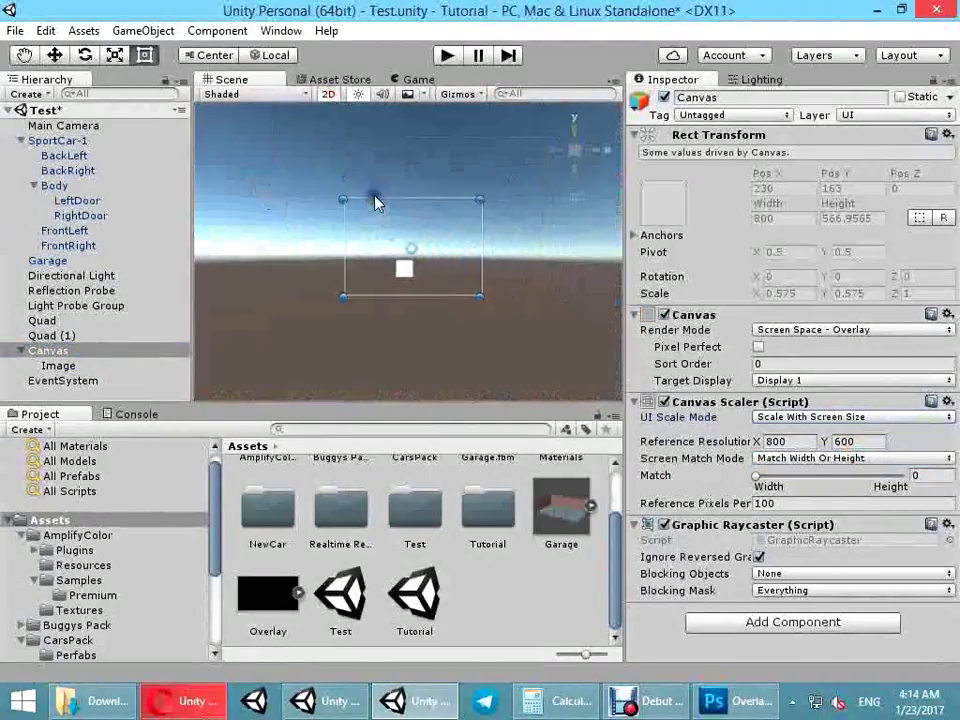
{"action": "left_click", "coordinate": [398, 285]}
- Set the Game view aspect ratio to 16:9
{"action": "left_click", "coordinate": [310, 80]}
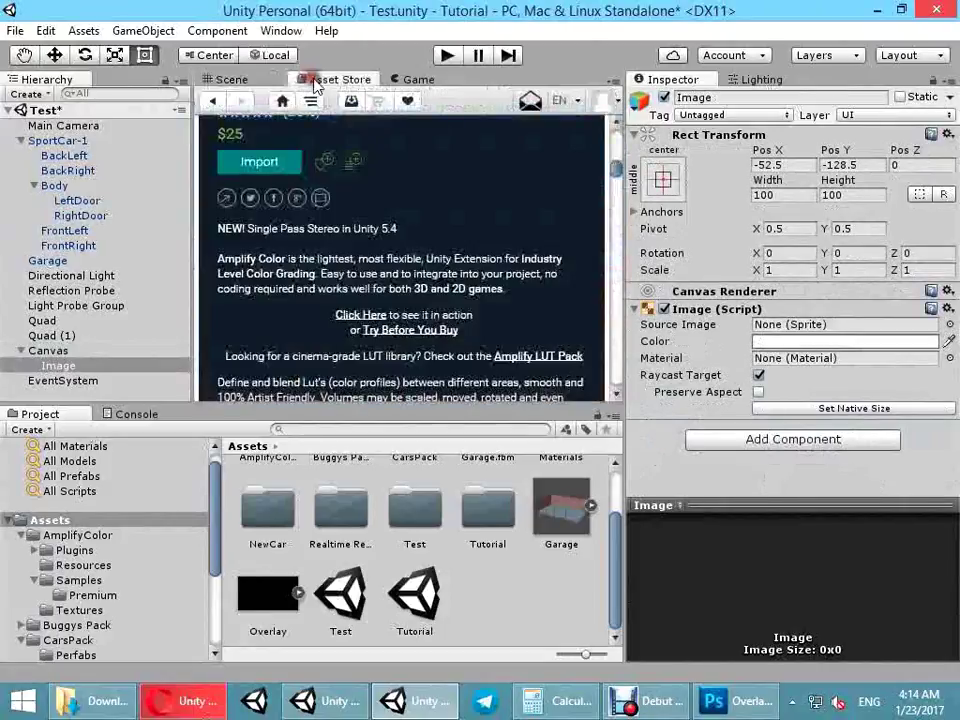
{"action": "left_click", "coordinate": [410, 79]}
{"action": "left_click", "coordinate": [250, 95]}
{"action": "left_click", "coordinate": [311, 94]}
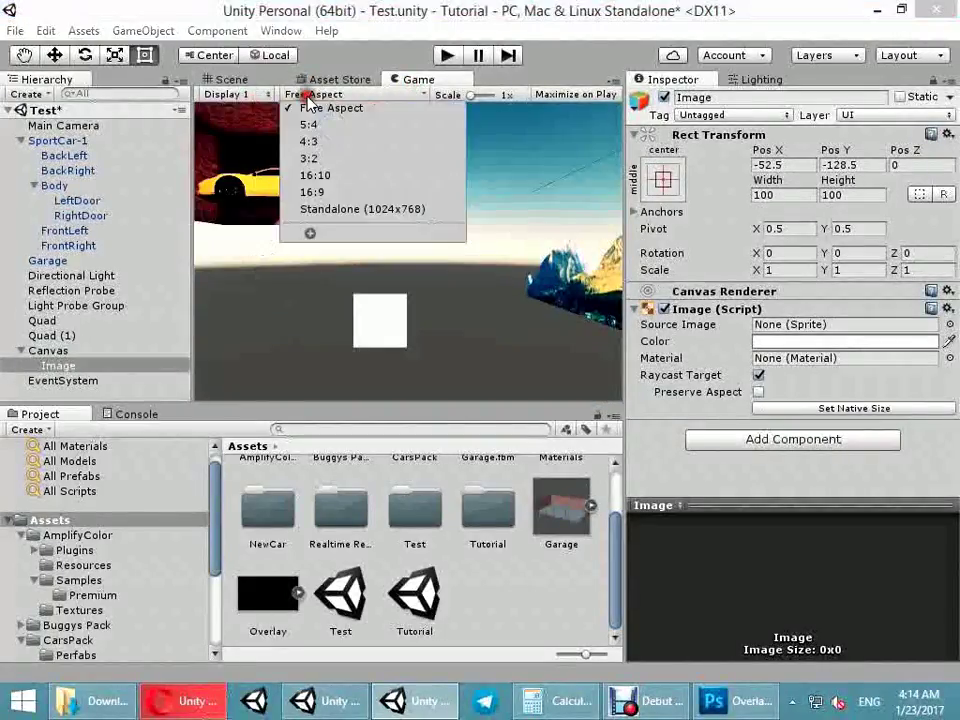
{"action": "left_click", "coordinate": [332, 193]}
- Stretch the Image to 817×453 so it fills the canvas frame
{"action": "left_click", "coordinate": [275, 79]}
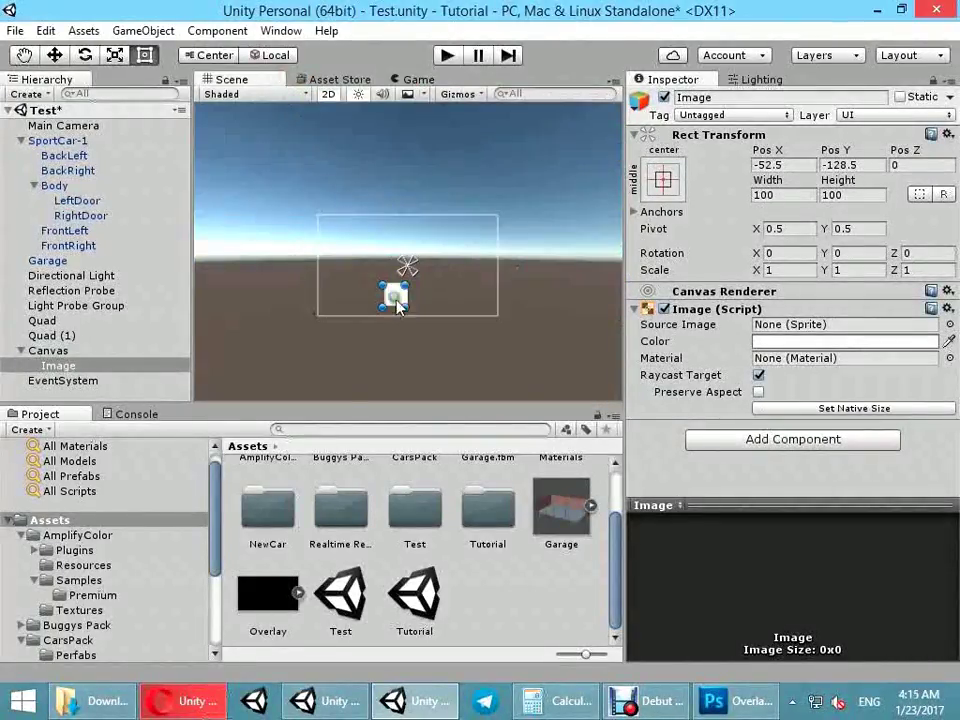
{"action": "left_click_drag", "start_coordinate": [376, 278], "coordinate": [318, 213]}
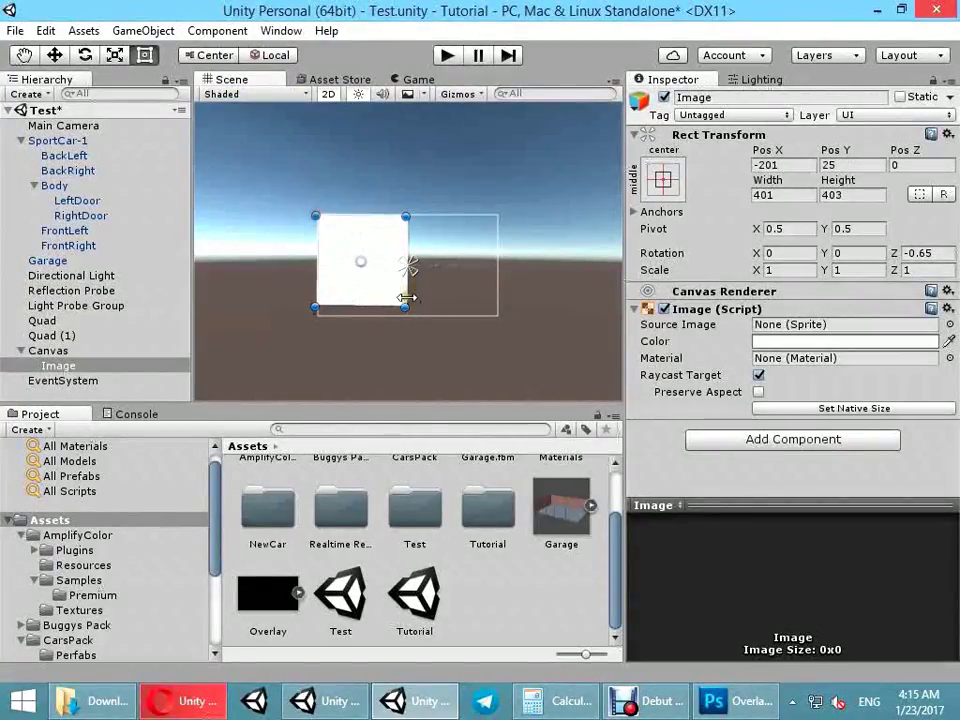
{"action": "left_click", "coordinate": [62, 351]}
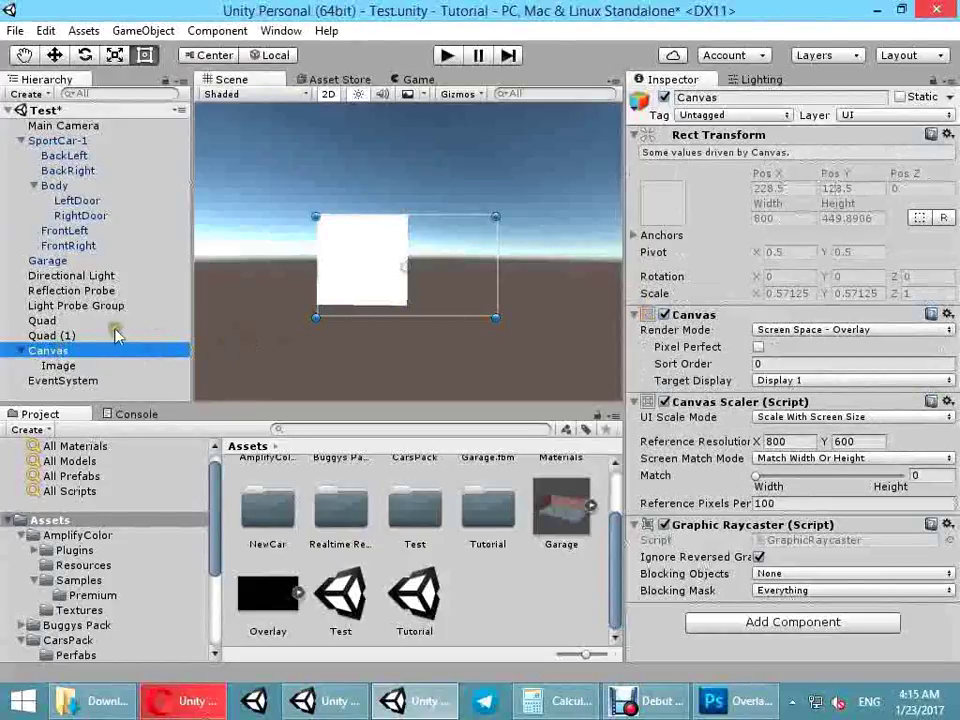
{"action": "left_click", "coordinate": [60, 365]}
{"action": "left_click_drag", "start_coordinate": [407, 310], "coordinate": [504, 320]}
- Assign Overlay as the Image's source and resize the Image to about 811 wide
{"action": "left_click_drag", "start_coordinate": [250, 615], "coordinate": [770, 325]}
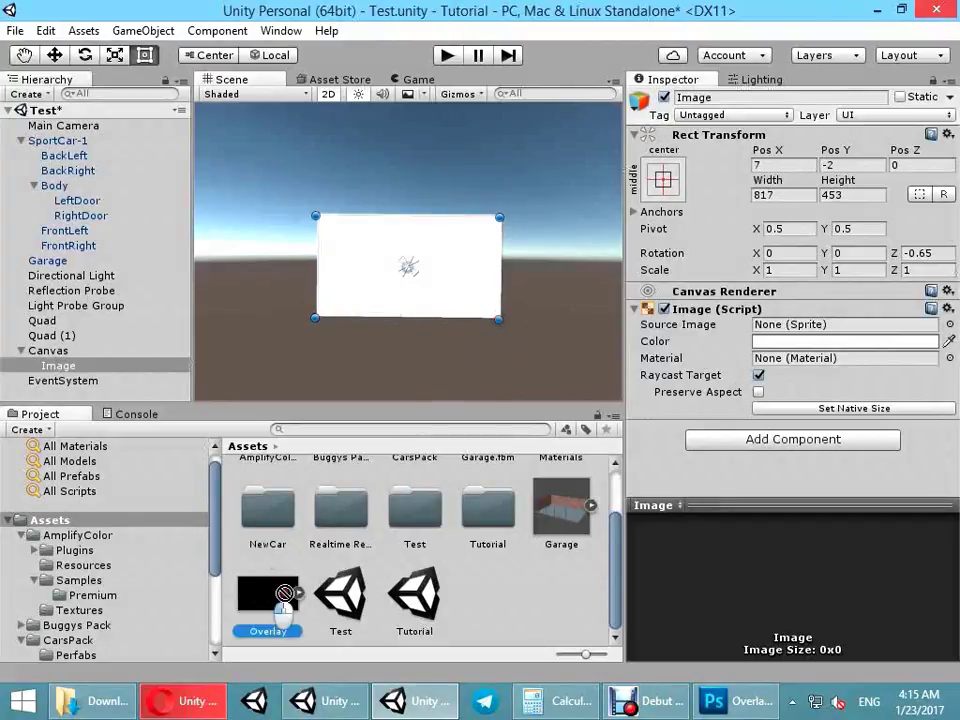
{"action": "left_click", "coordinate": [407, 171]}
{"action": "scroll", "coordinate": [501, 258], "scroll_direction": "up", "scroll_amount": 2}
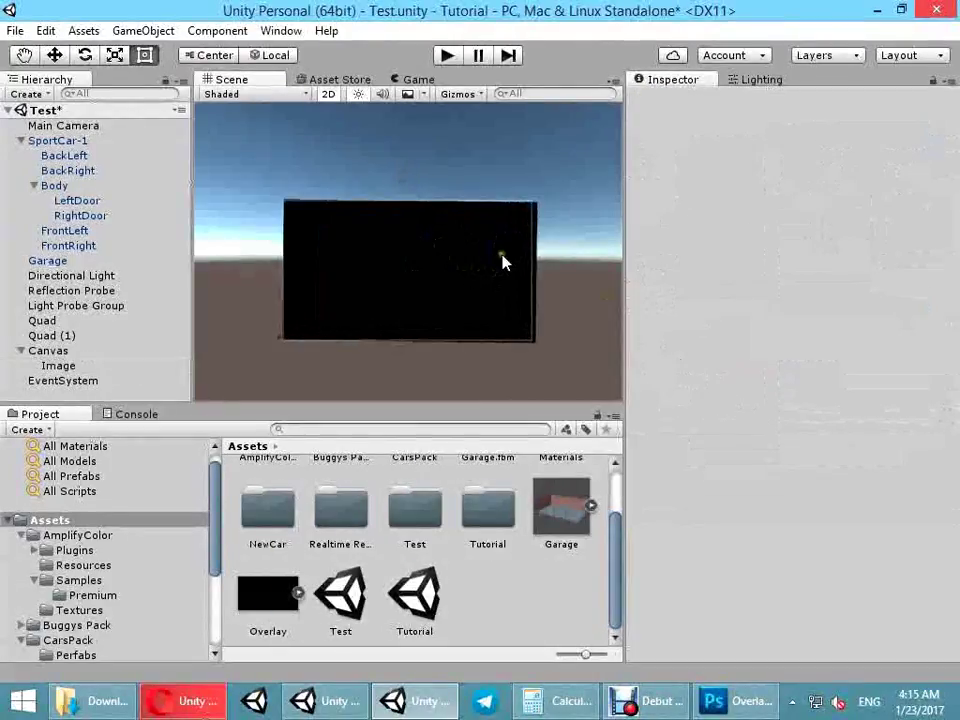
{"action": "left_click", "coordinate": [508, 240]}
{"action": "left_click_drag", "start_coordinate": [534, 235], "coordinate": [494, 200]}
{"action": "left_click", "coordinate": [431, 173]}
{"action": "left_click", "coordinate": [373, 243]}
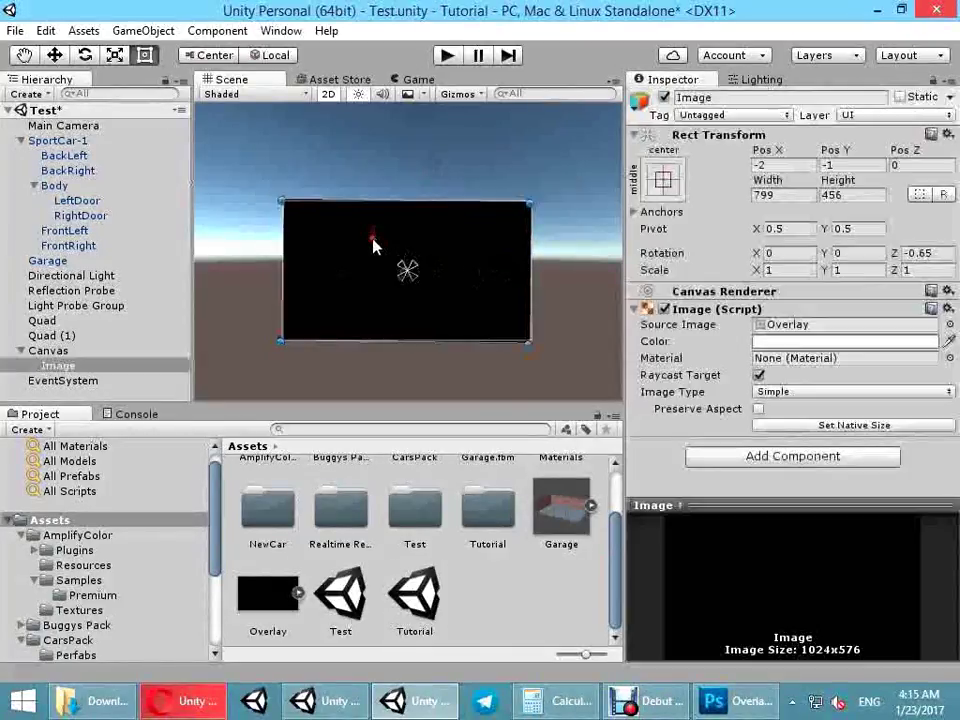
{"action": "scroll", "coordinate": [530, 385], "scroll_direction": "up", "scroll_amount": 2}
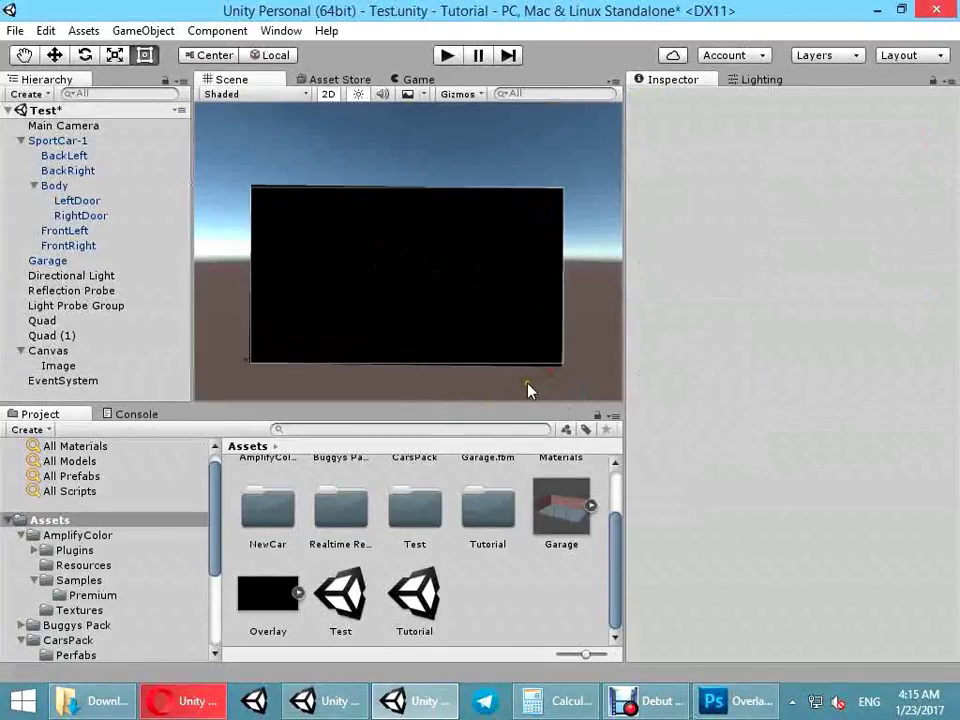
{"action": "left_click_drag", "start_coordinate": [559, 368], "coordinate": [555, 367]}
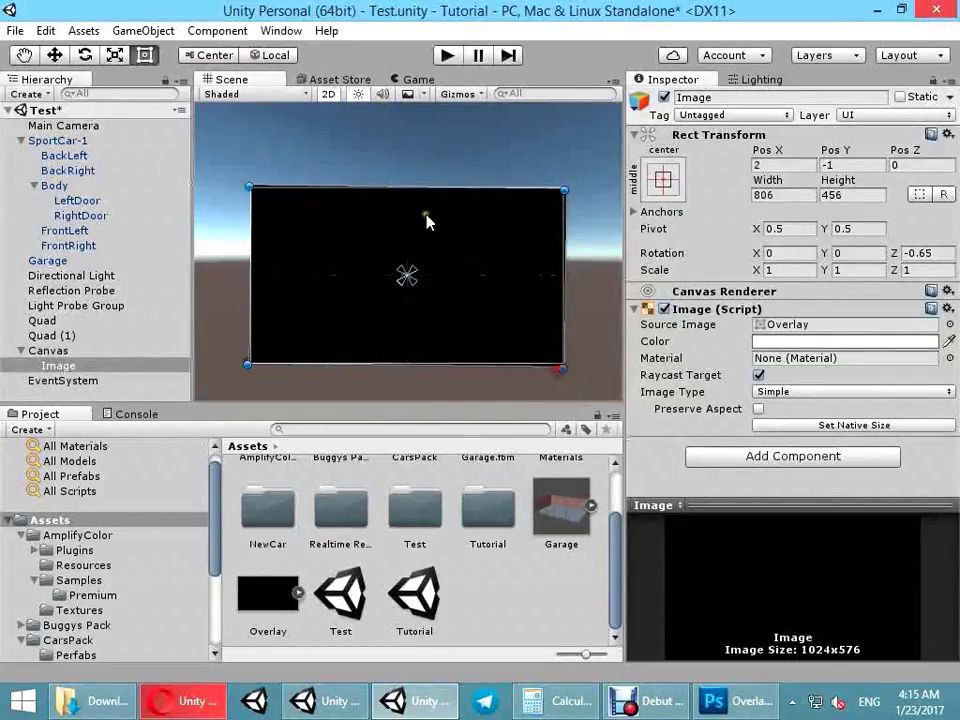
{"action": "left_click", "coordinate": [281, 178]}
- Delete the old overlay Image and add a new UI Image under the Canvas
{"action": "left_click", "coordinate": [66, 366]}
{"action": "key", "text": "Delete"}
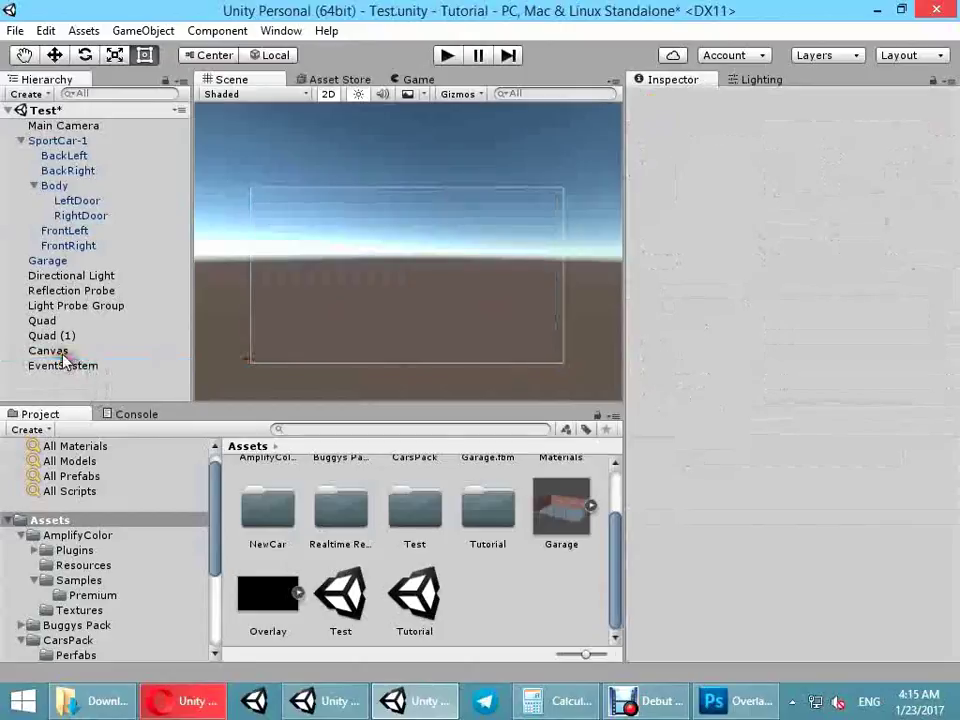
{"action": "right_click", "coordinate": [58, 352]}
{"action": "mouse_move", "coordinate": [140, 609]}
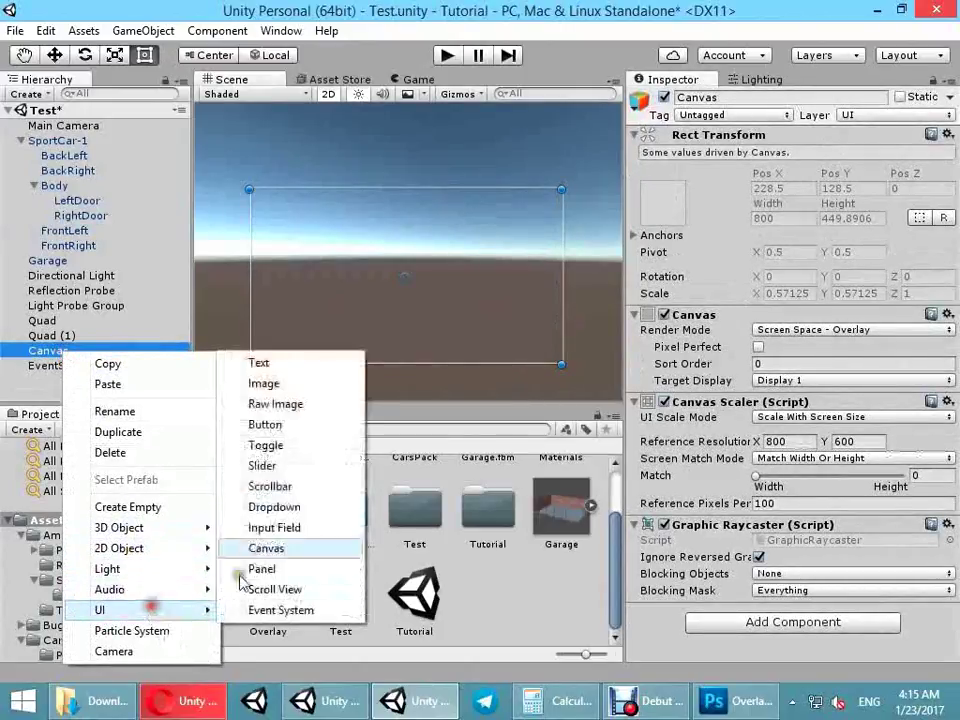
{"action": "left_click", "coordinate": [264, 384]}
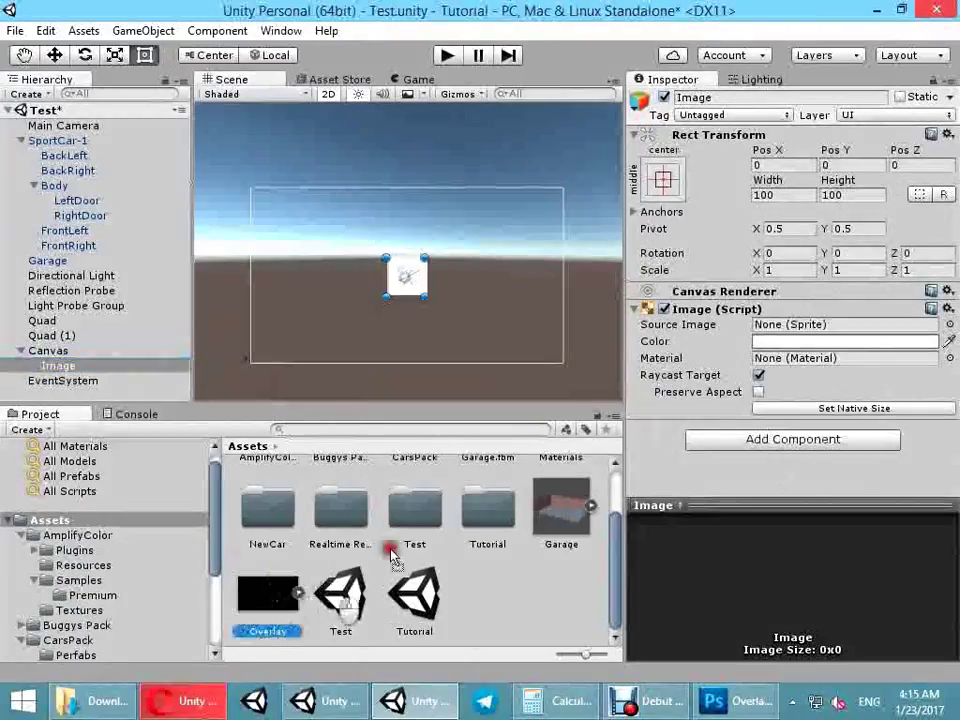
- Assign the Overlay texture to the new Image and stretch it to fill the canvas at 800×449.89
{"action": "left_click_drag", "start_coordinate": [268, 607], "coordinate": [790, 325]}
{"action": "mouse_move", "coordinate": [386, 256]}
{"action": "left_mouse_down"}
{"action": "mouse_move", "coordinate": [279, 189]}
{"action": "mouse_move", "coordinate": [250, 188]}
{"action": "left_mouse_up"}
{"action": "mouse_move", "coordinate": [433, 302]}
{"action": "left_mouse_down"}
{"action": "mouse_move", "coordinate": [580, 381]}
{"action": "mouse_move", "coordinate": [560, 364]}
{"action": "left_mouse_up"}
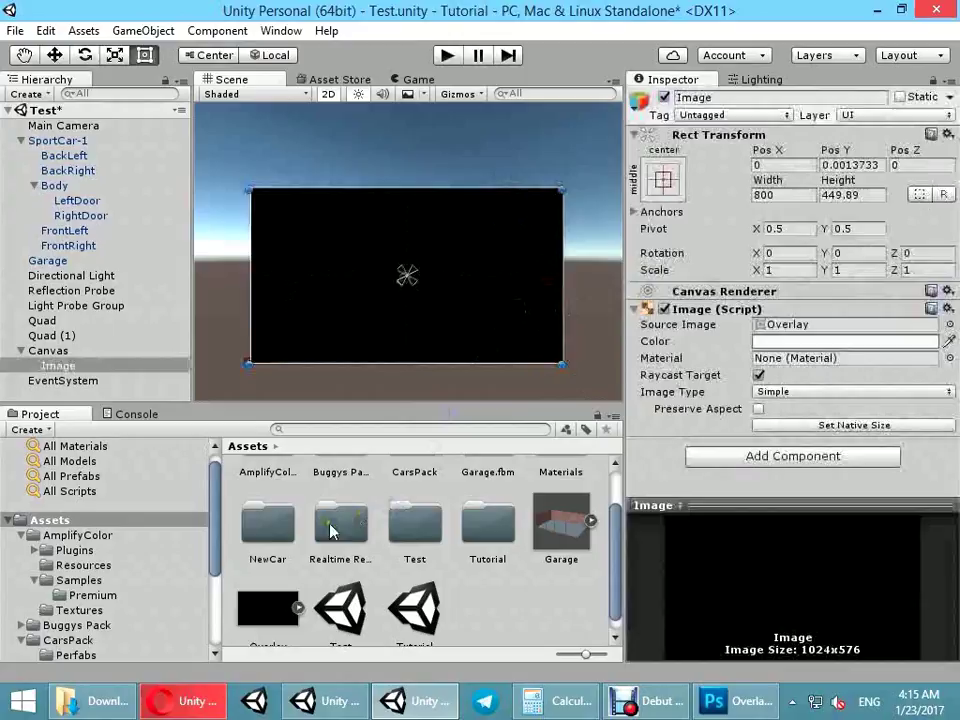
{"action": "left_click", "coordinate": [290, 610]}
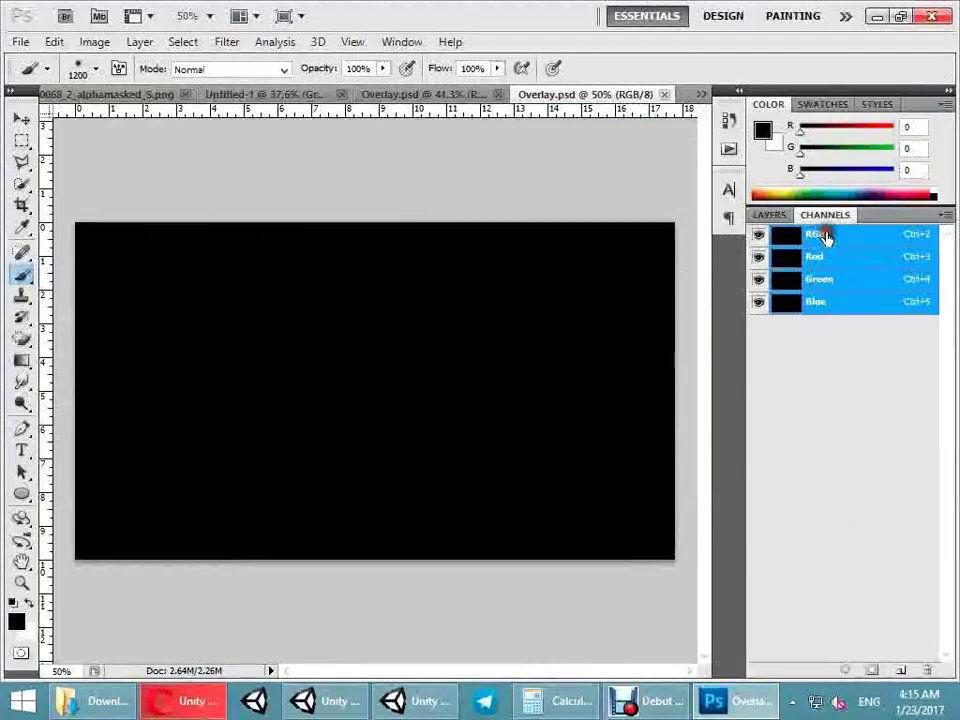
- Add an Alpha 1 channel with a large soft white centre glow, save, and preview in Unity
{"action": "left_click", "coordinate": [904, 671]}
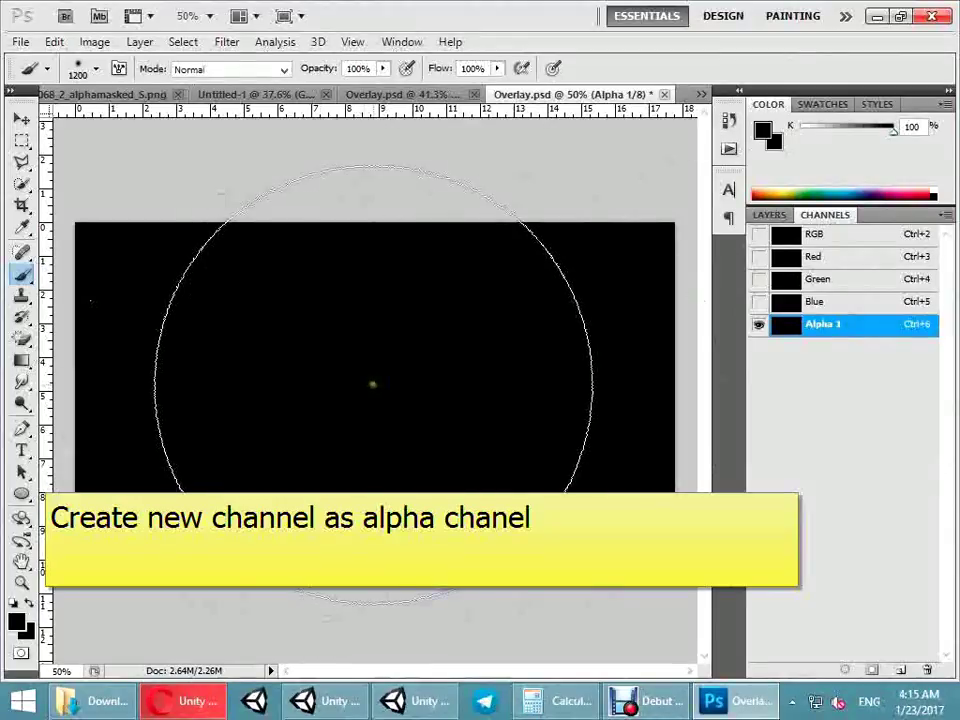
{"action": "left_click_drag", "start_coordinate": [897, 142], "coordinate": [800, 128]}
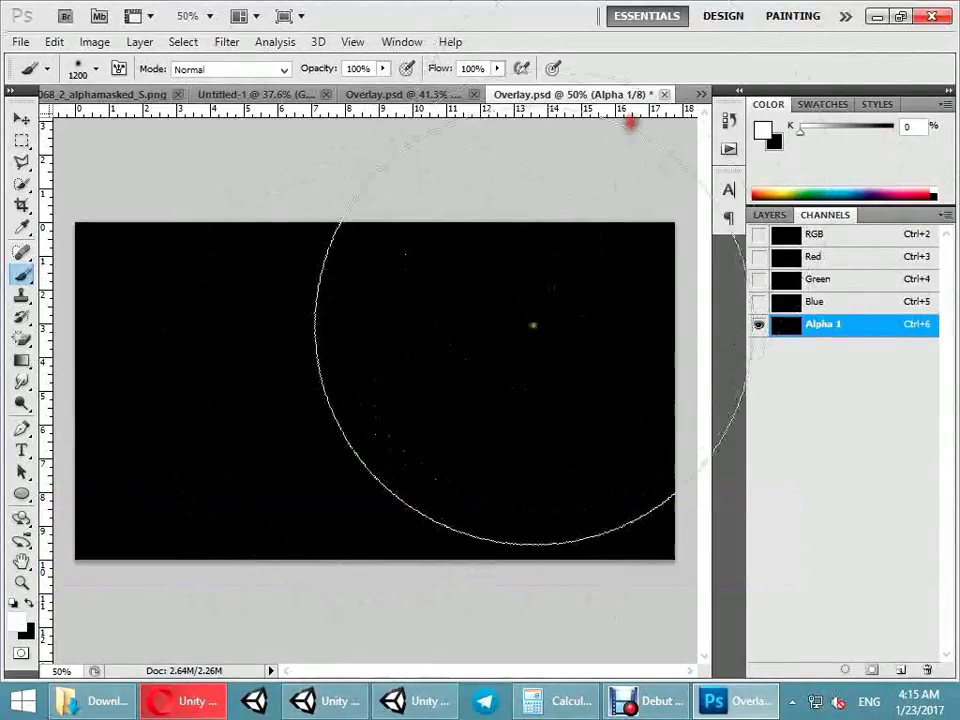
{"action": "left_click", "coordinate": [355, 390]}
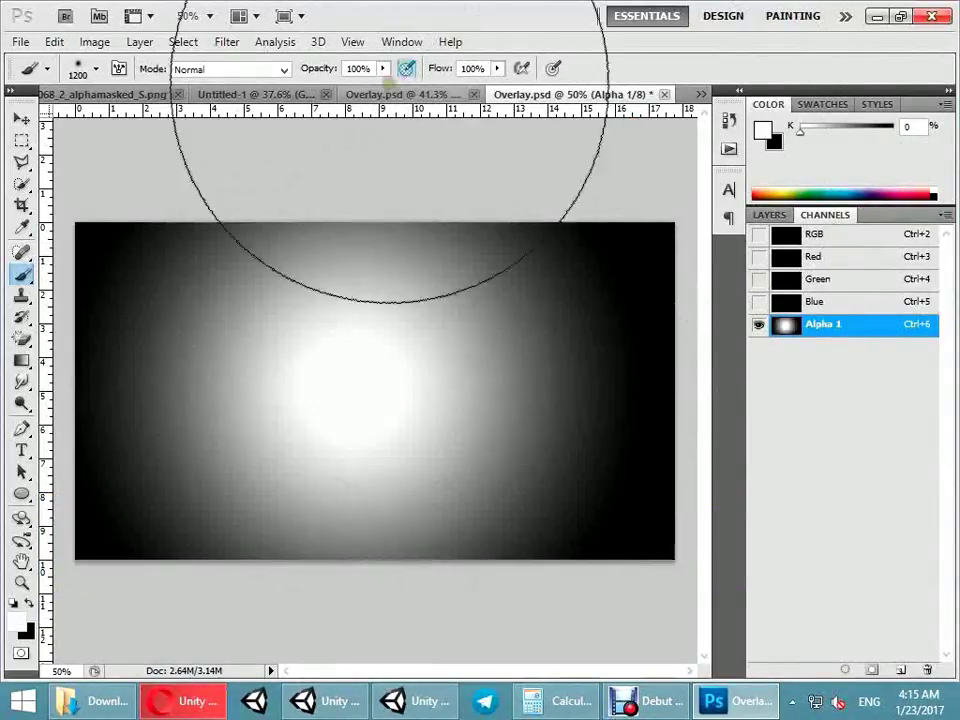
{"action": "key", "text": "ctrl+z"}
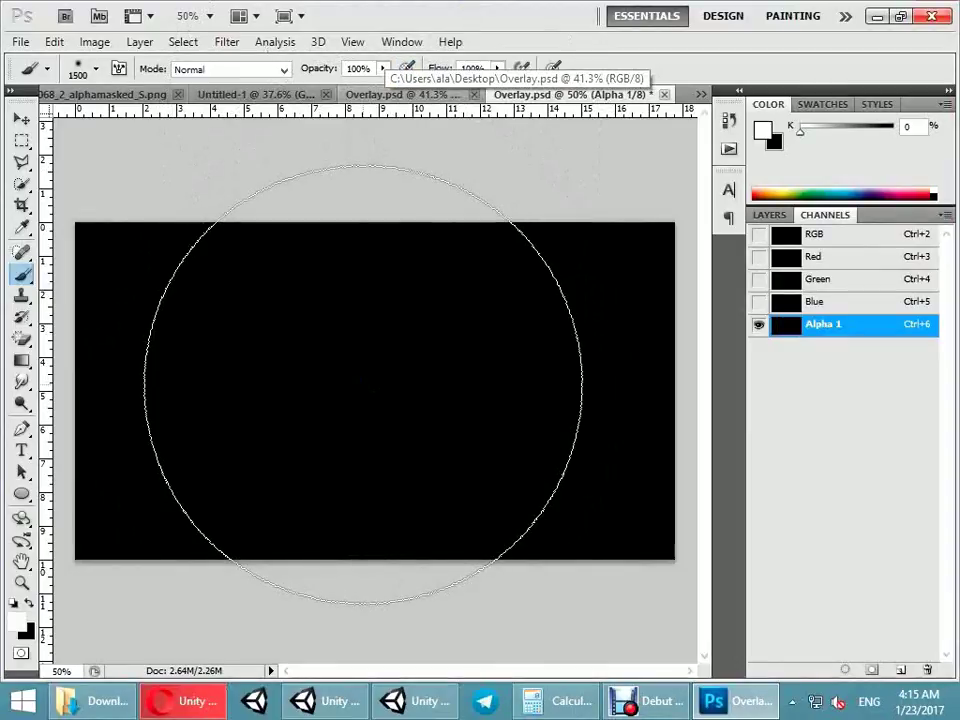
{"action": "left_click", "coordinate": [363, 385]}
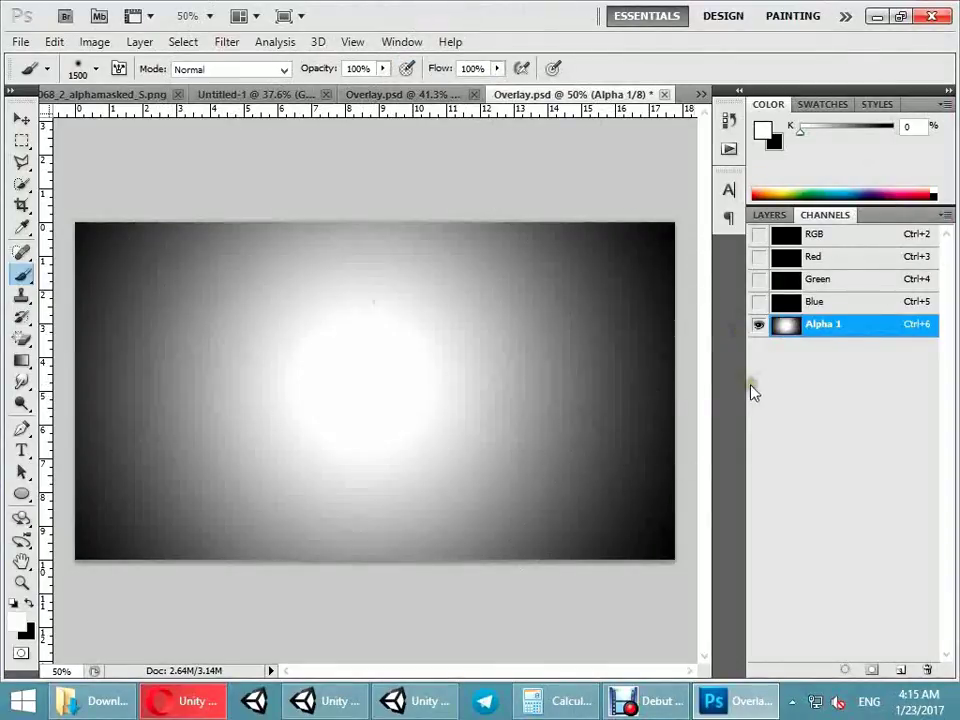
{"action": "key", "text": "ctrl+s"}
{"action": "left_click", "coordinate": [876, 16]}
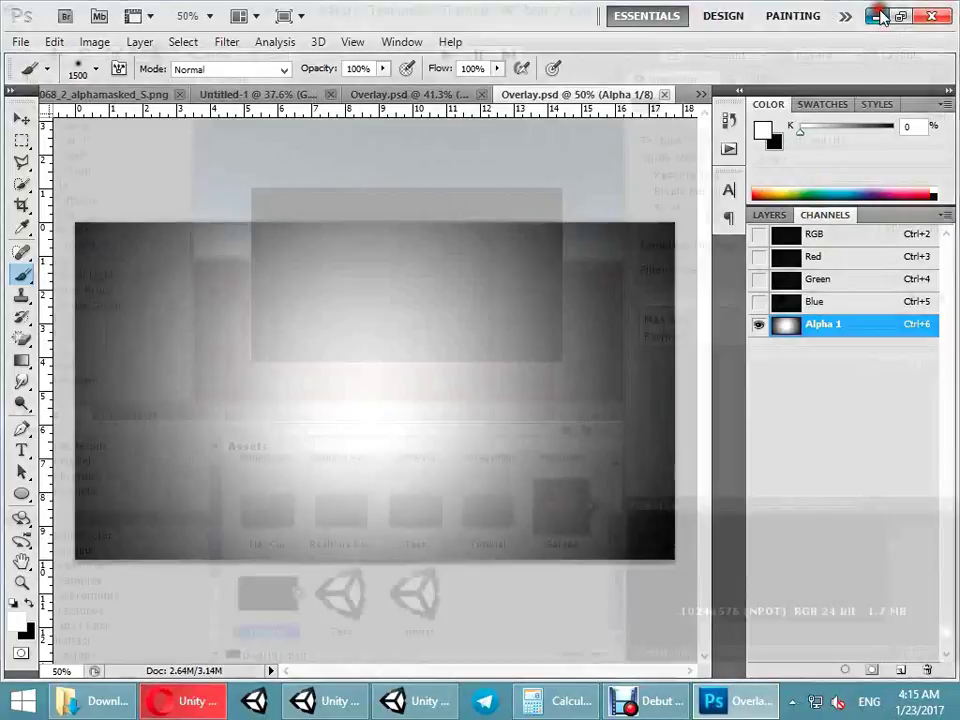
{"action": "left_click", "coordinate": [737, 701]}
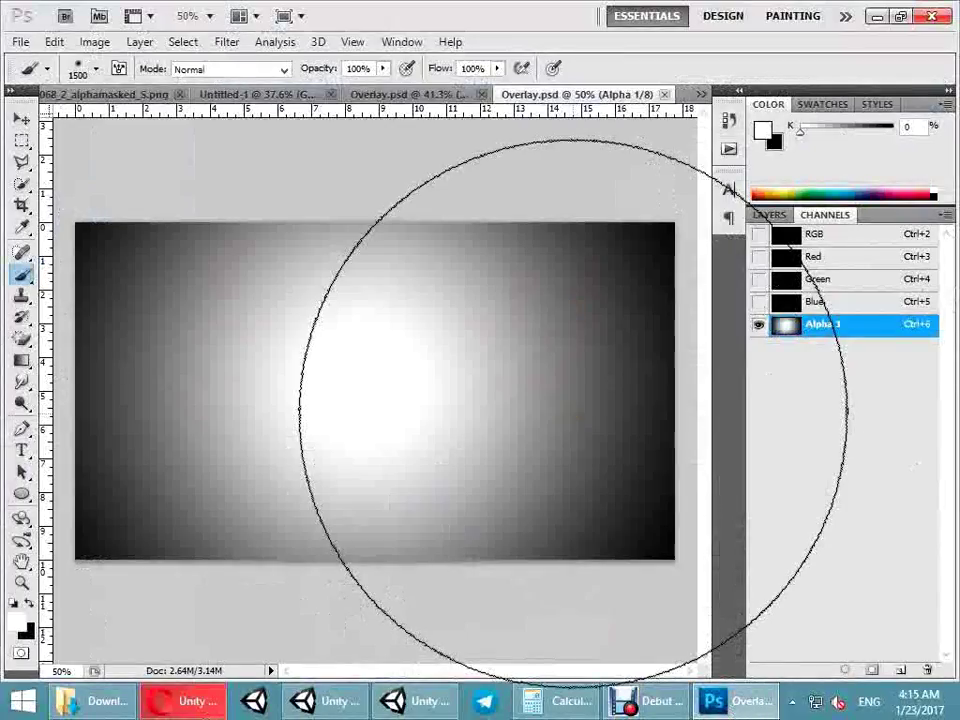
- Invert Alpha 1 to a black centre, save, and recheck the overlay in Unity
{"action": "key", "text": "ctrl+i"}
{"action": "key", "text": "ctrl+s"}
{"action": "left_click", "coordinate": [876, 16]}
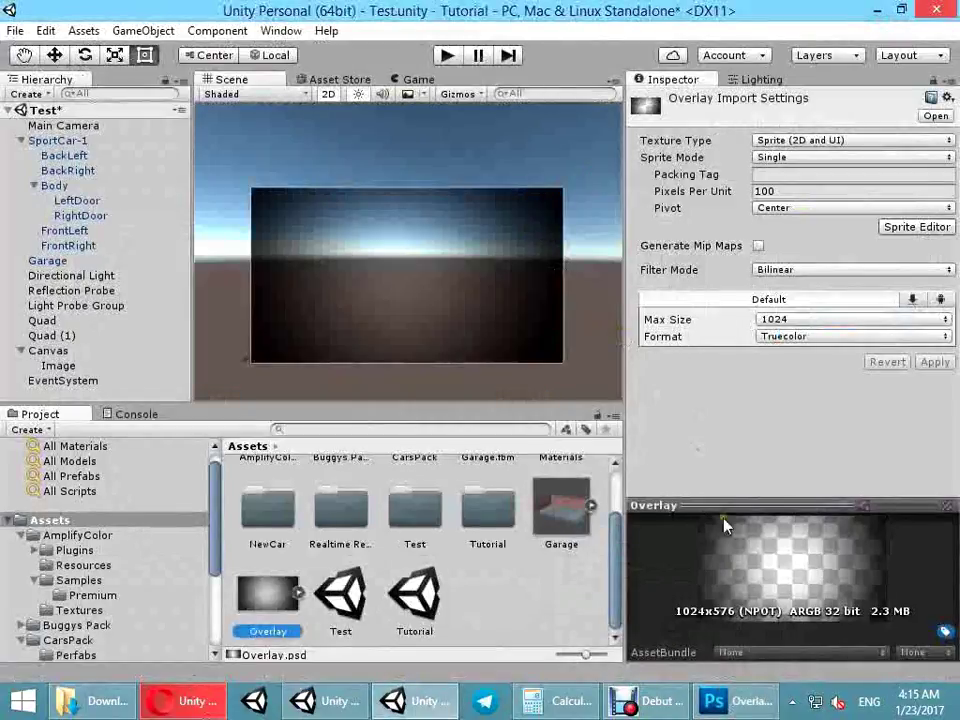
{"action": "left_click", "coordinate": [740, 700]}
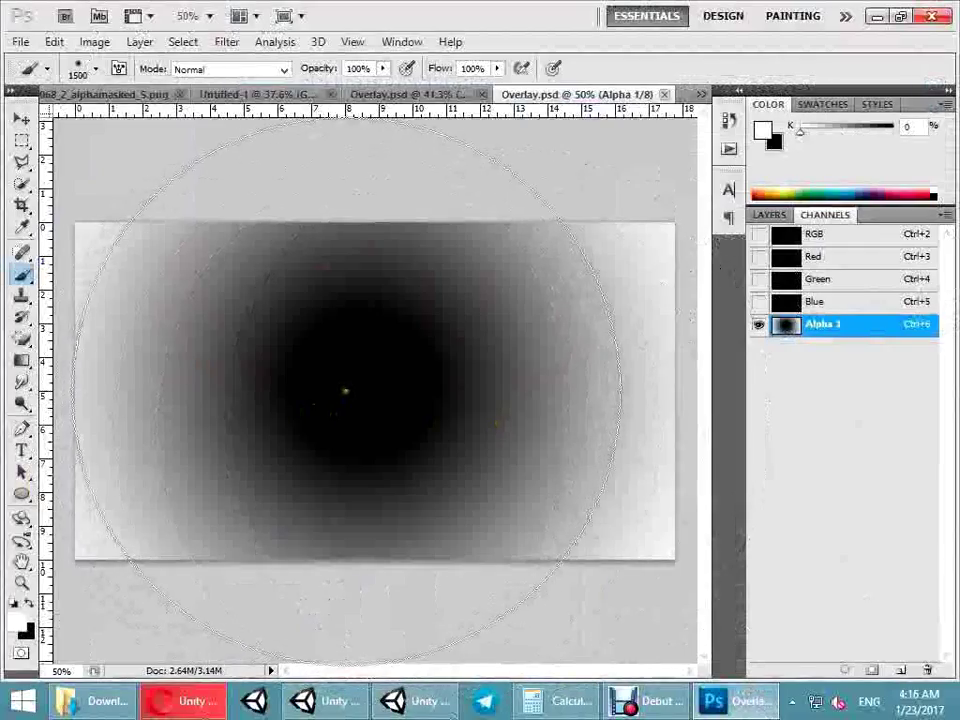
- Widen Alpha 1's centre with a larger soft white dab, invert it dark, and preview in Unity
{"action": "key", "text": "ctrl+i"}
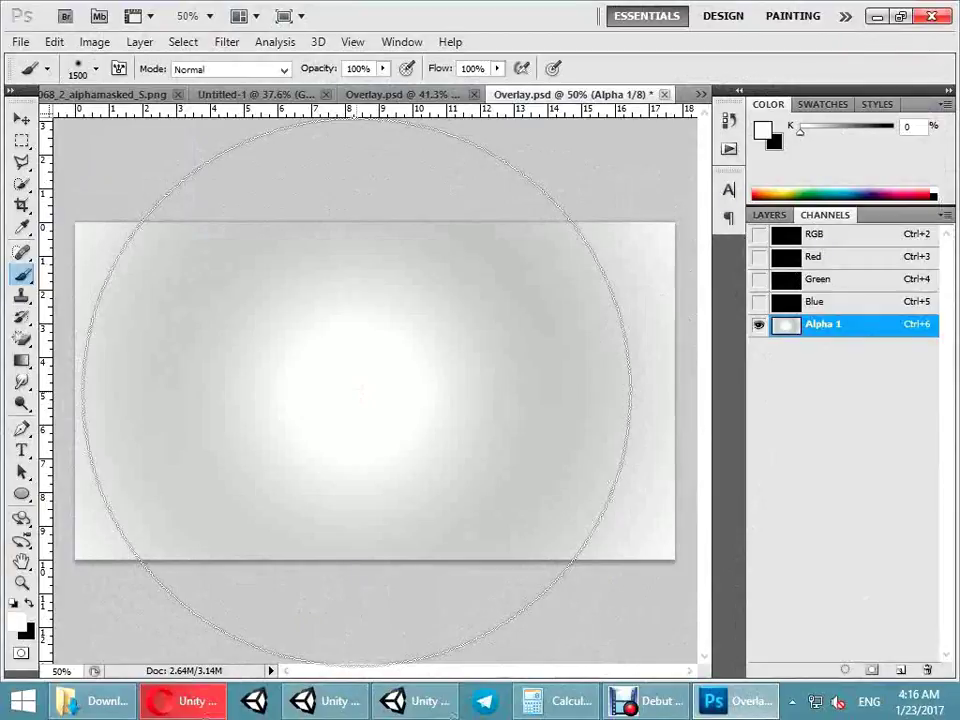
{"action": "key", "text": "ctrl+i"}
{"action": "key", "text": "ctrl+i"}
{"action": "key", "text": "ctrl+i"}
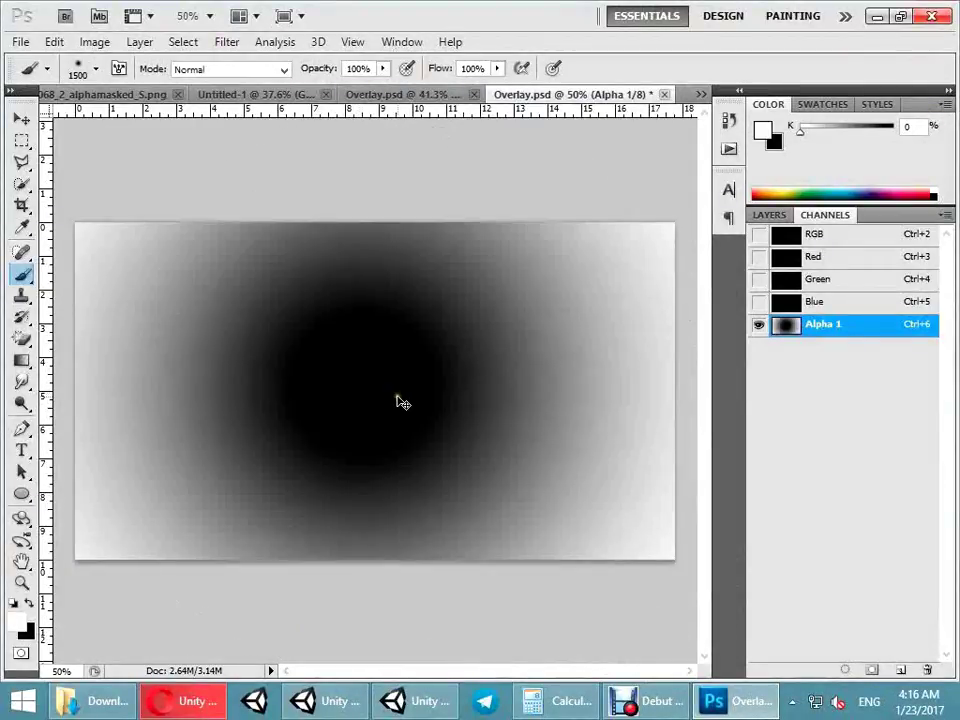
{"action": "key", "text": "ctrl+i"}
{"action": "left_click", "coordinate": [382, 401]}
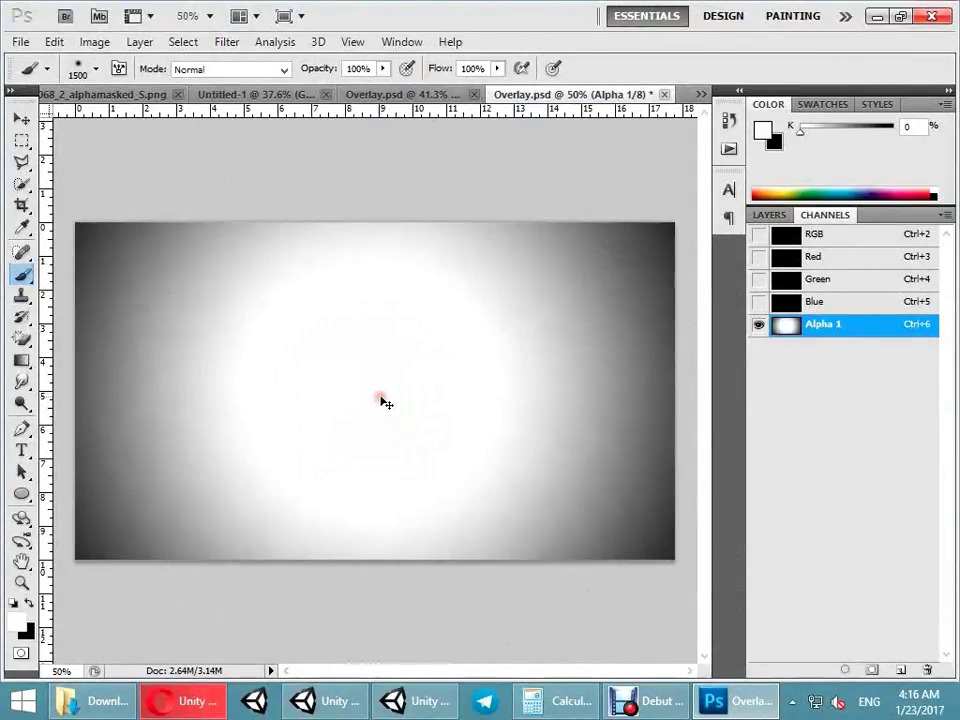
{"action": "key", "text": "ctrl+i"}
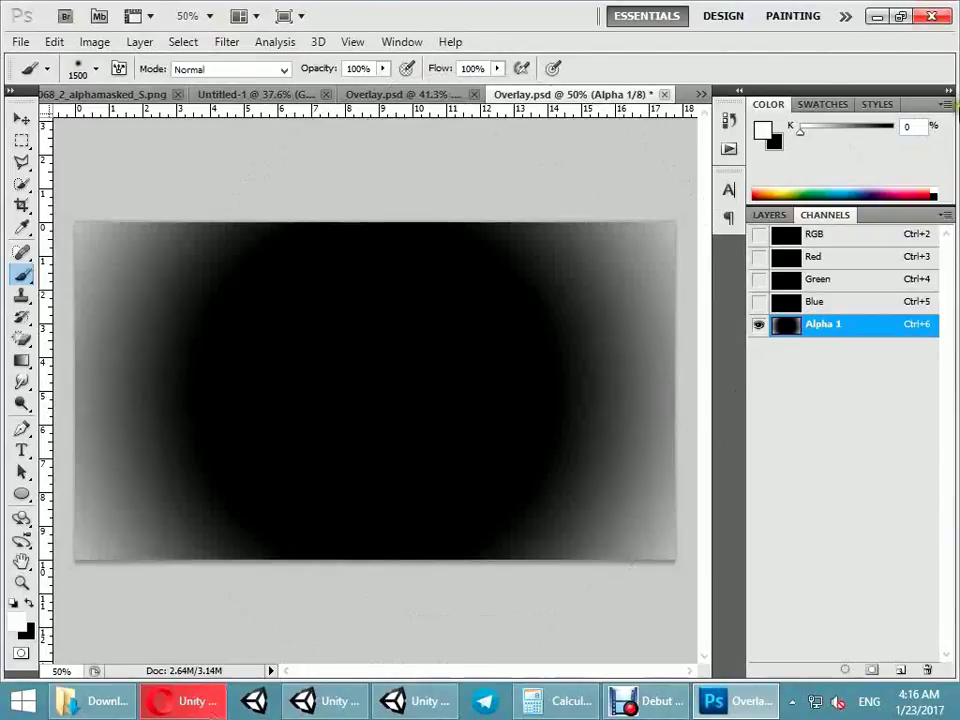
{"action": "left_click", "coordinate": [873, 17]}
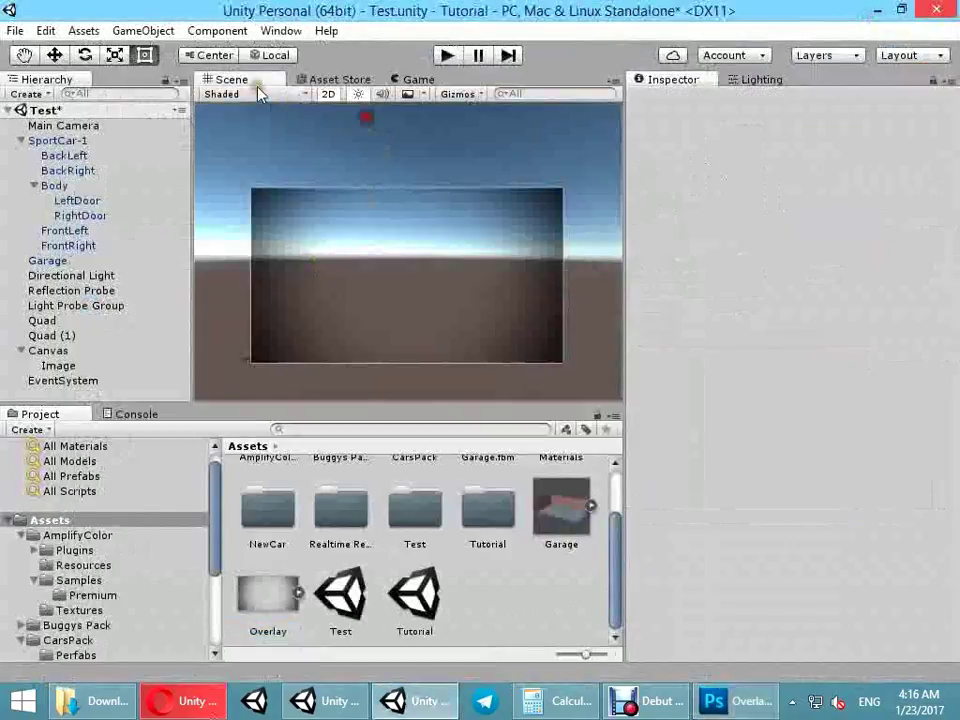
- Orbit the scene view and frame the SportCar-1 object
{"action": "left_click", "coordinate": [415, 80]}
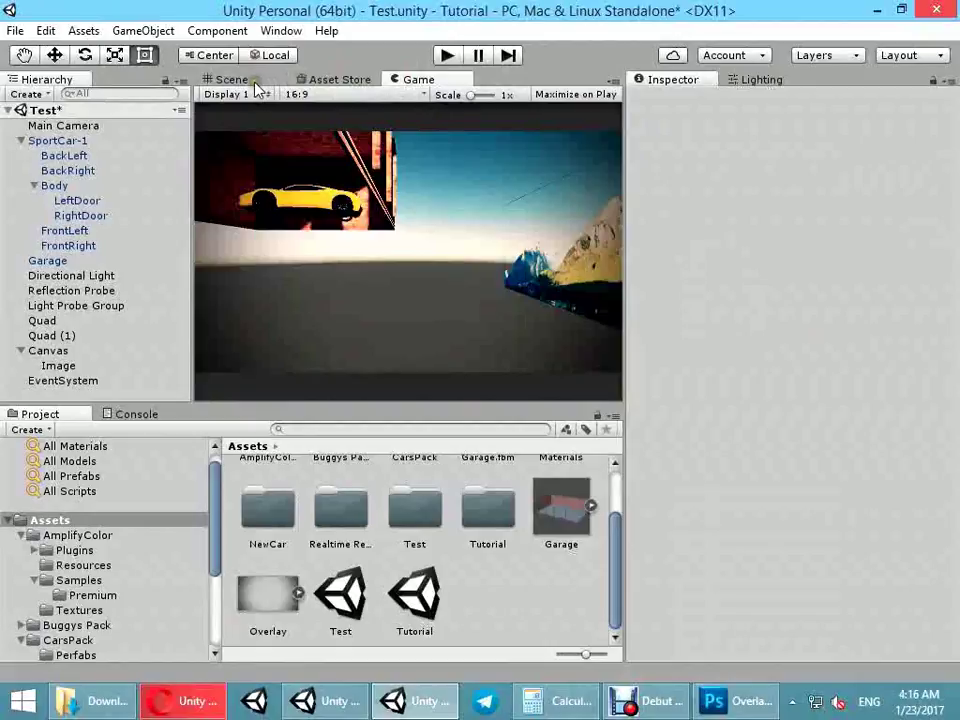
{"action": "left_click", "coordinate": [256, 88]}
{"action": "left_click_drag", "start_coordinate": [339, 274], "coordinate": [356, 264], "text": "alt"}
{"action": "key", "text": "w"}
{"action": "left_click_drag", "start_coordinate": [328, 96], "coordinate": [53, 232], "text": "alt"}
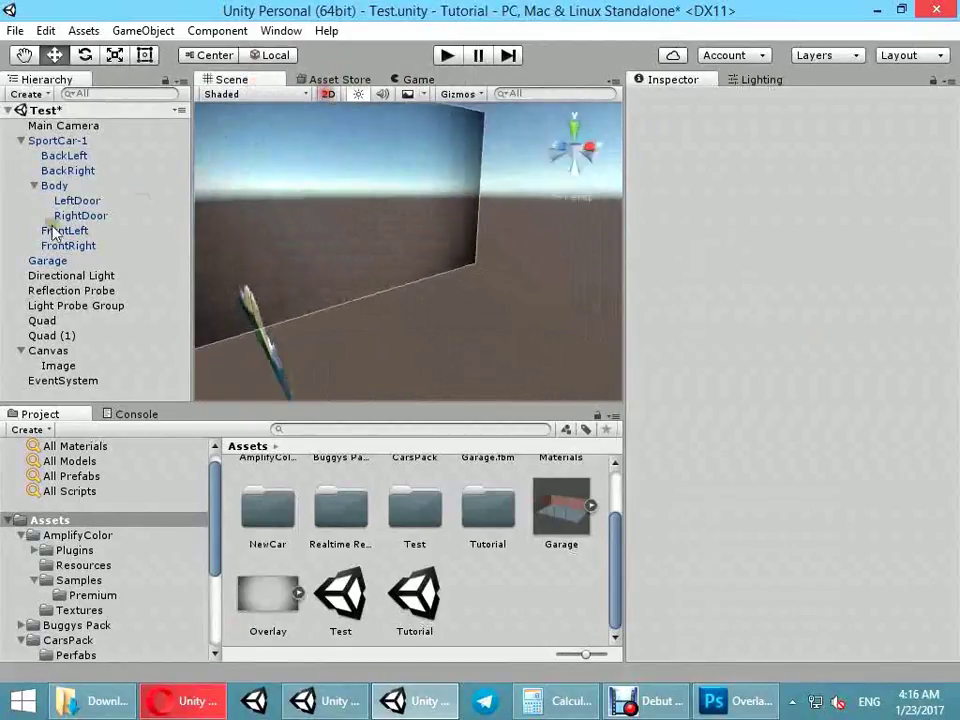
{"action": "left_click", "coordinate": [21, 140]}
{"action": "double_click", "coordinate": [57, 140]}
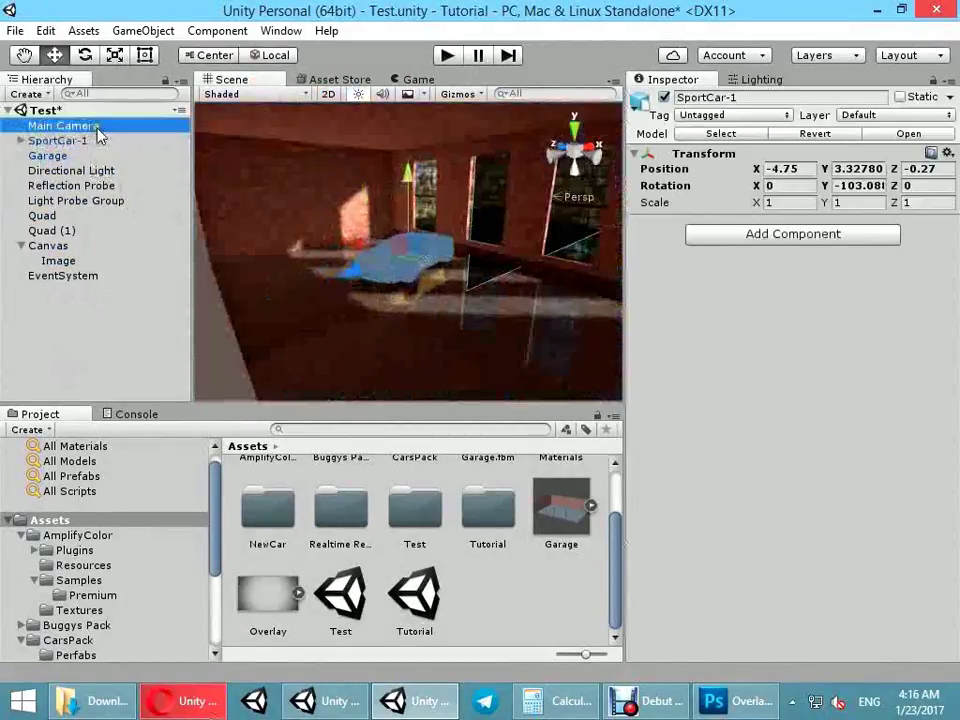
- Position the Main Camera at -8.11, 4.7, -4.2, rotated 16.716, 33.164, 0, facing the car
{"action": "left_click", "coordinate": [90, 127]}
{"action": "left_click_drag", "start_coordinate": [297, 212], "coordinate": [291, 200], "text": "alt"}
{"action": "mouse_move", "coordinate": [395, 250]}
{"action": "left_mouse_down"}
{"action": "mouse_move", "coordinate": [421, 295]}
{"action": "mouse_move", "coordinate": [443, 298]}
{"action": "mouse_move", "coordinate": [330, 305]}
{"action": "left_mouse_up"}
{"action": "key", "text": "e"}
{"action": "key", "text": "w"}
{"action": "mouse_move", "coordinate": [394, 307]}
{"action": "left_mouse_down"}
{"action": "mouse_move", "coordinate": [381, 188]}
{"action": "mouse_move", "coordinate": [397, 226]}
{"action": "mouse_move", "coordinate": [395, 205]}
{"action": "left_mouse_up"}
{"action": "key", "text": "e"}
{"action": "key", "text": "w"}
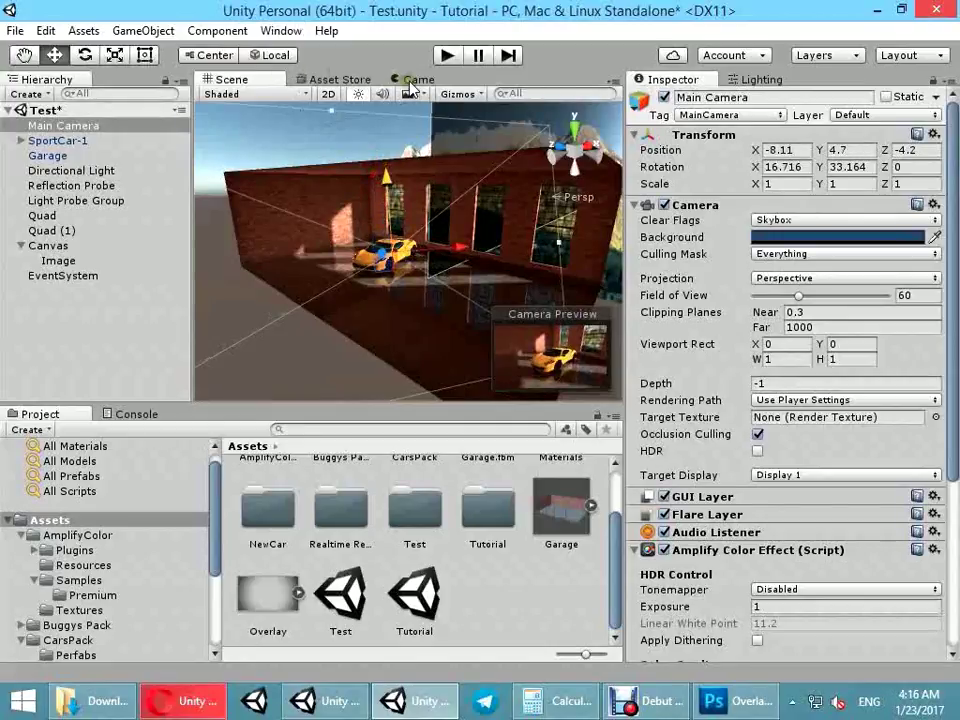
{"action": "left_click", "coordinate": [415, 80]}
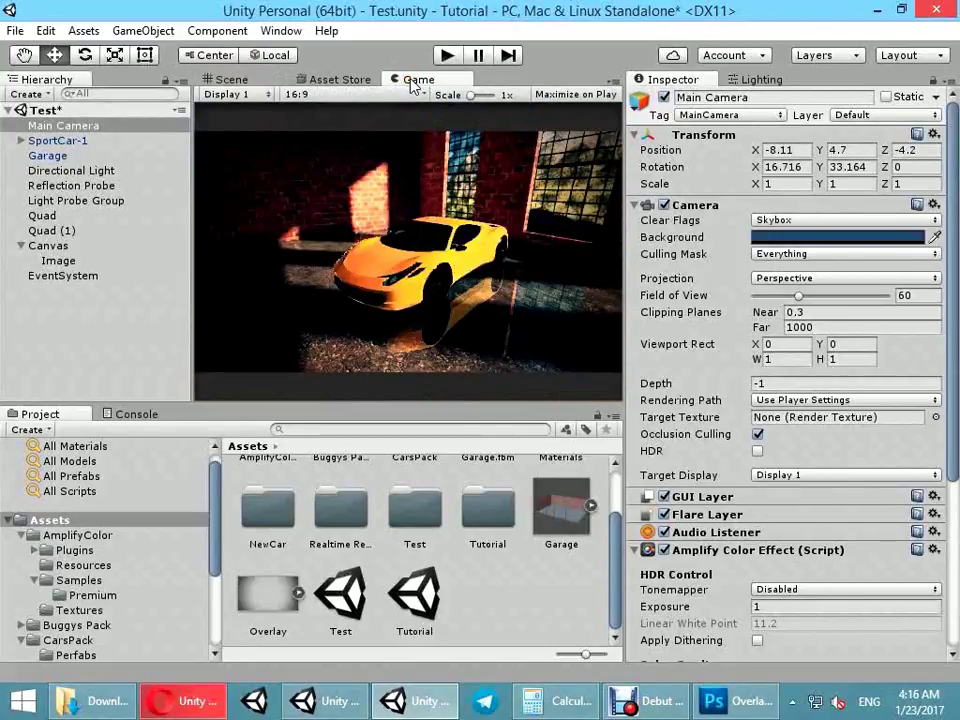
- Darken the Overlay.psd Alpha 1 channel with a downward Curves adjustment
{"action": "left_click", "coordinate": [740, 700]}
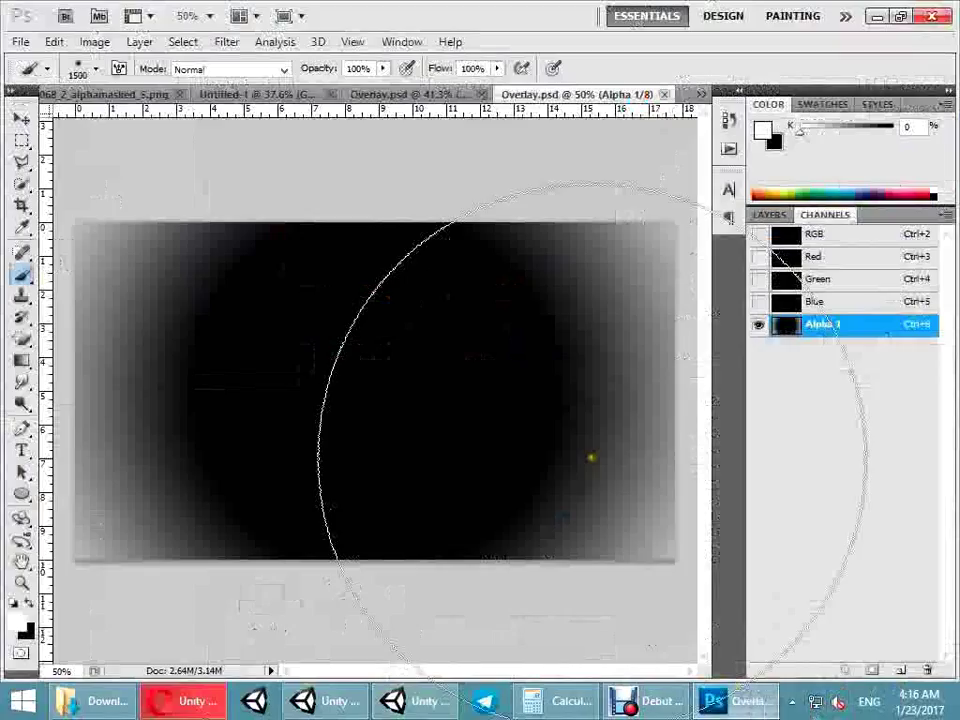
{"action": "key", "text": "ctrl+m"}
{"action": "mouse_move", "coordinate": [720, 336]}
{"action": "left_mouse_down"}
{"action": "mouse_move", "coordinate": [768, 326]}
{"action": "mouse_move", "coordinate": [759, 317]}
{"action": "left_mouse_up"}
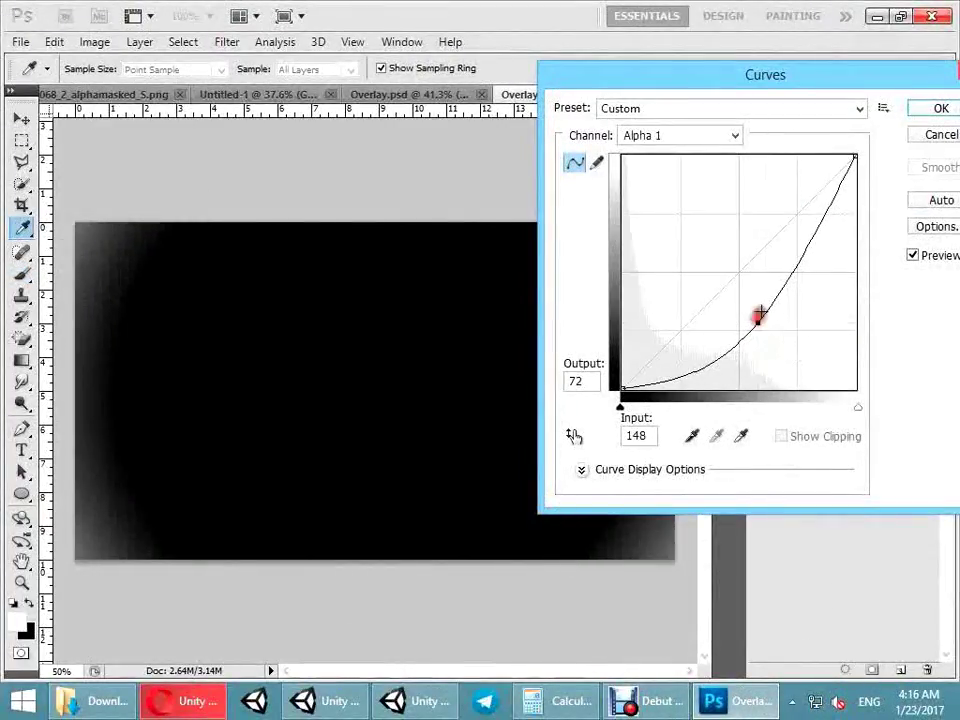
{"action": "left_click", "coordinate": [930, 110]}
- Turn off the Amplify Color effect in Unity to compare the vignette result
{"action": "left_click", "coordinate": [875, 16]}
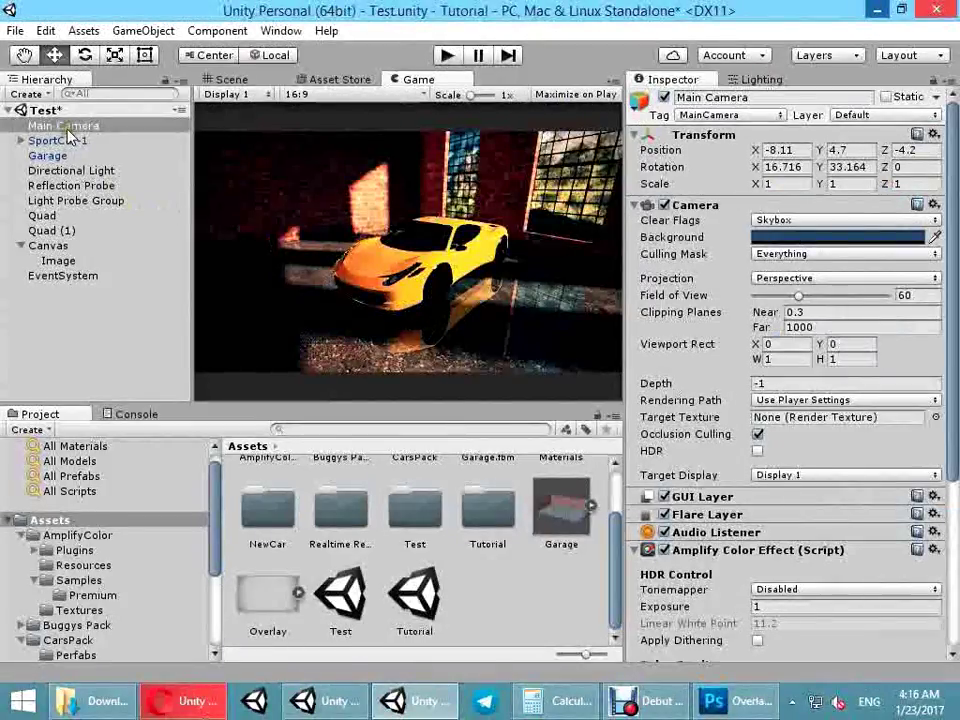
{"action": "scroll", "coordinate": [947, 380], "scroll_direction": "down", "scroll_amount": 5}
{"action": "left_click", "coordinate": [664, 289]}
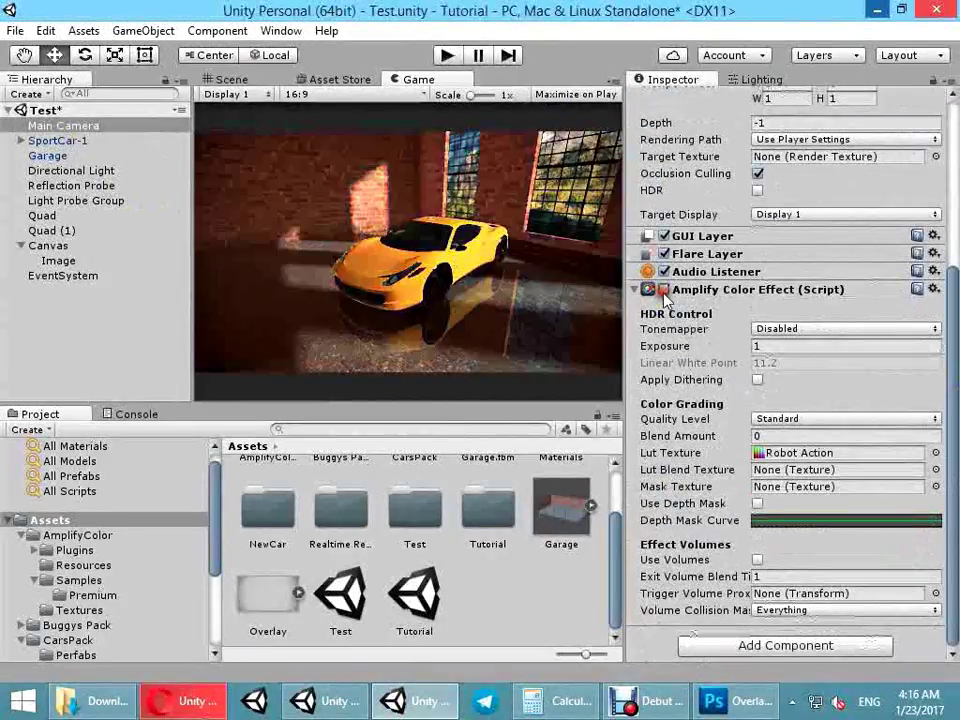
{"action": "key", "text": "alt+Tab"}
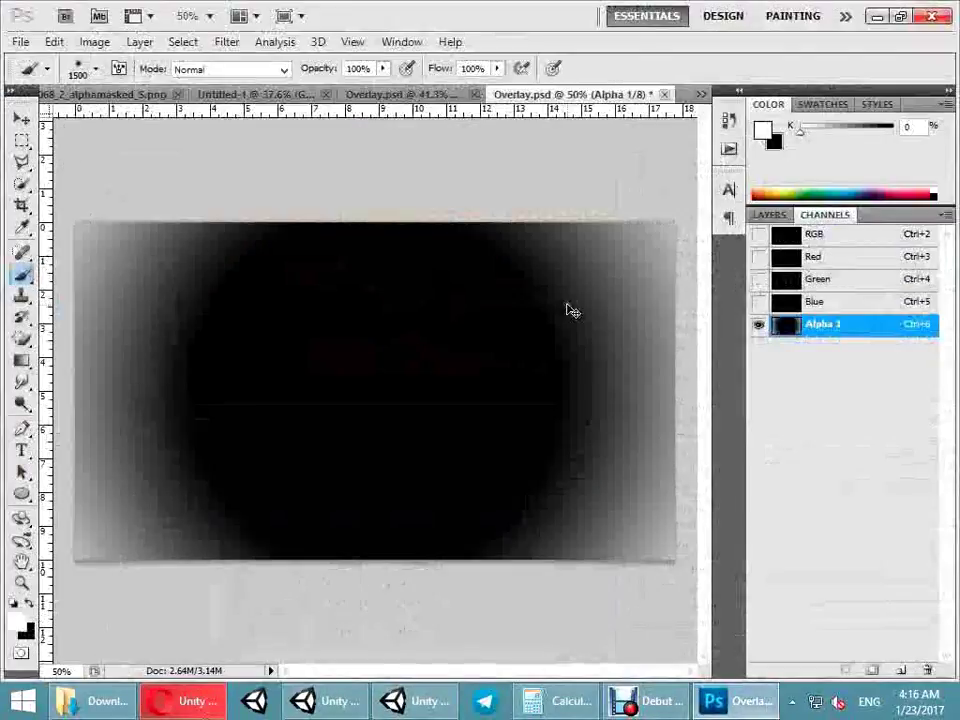
{"action": "left_click", "coordinate": [877, 17]}
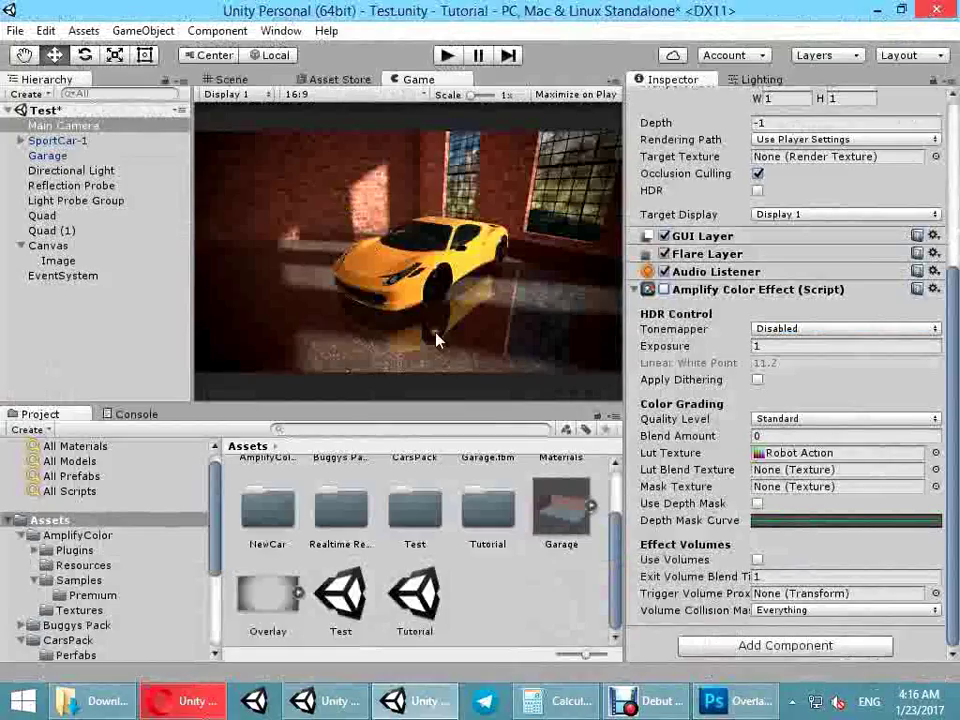
- Refine the Alpha 1 curve to input 123 / output 99, then re-enable Amplify Color Effect
{"action": "left_click", "coordinate": [733, 697]}
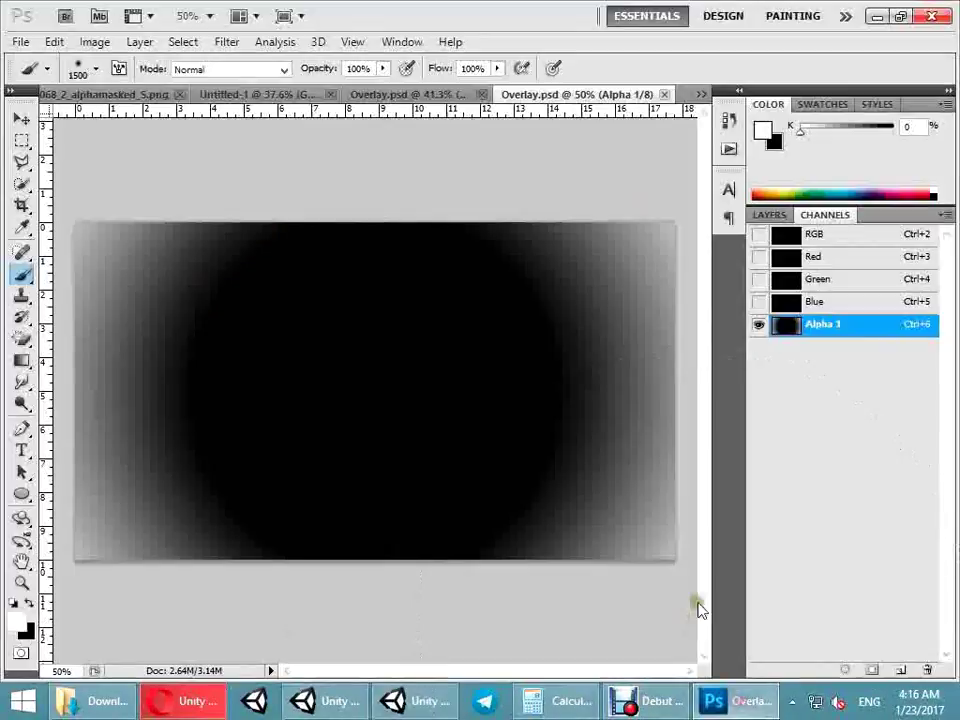
{"action": "key", "text": "ctrl+m"}
{"action": "left_click_drag", "start_coordinate": [716, 270], "coordinate": [734, 298]}
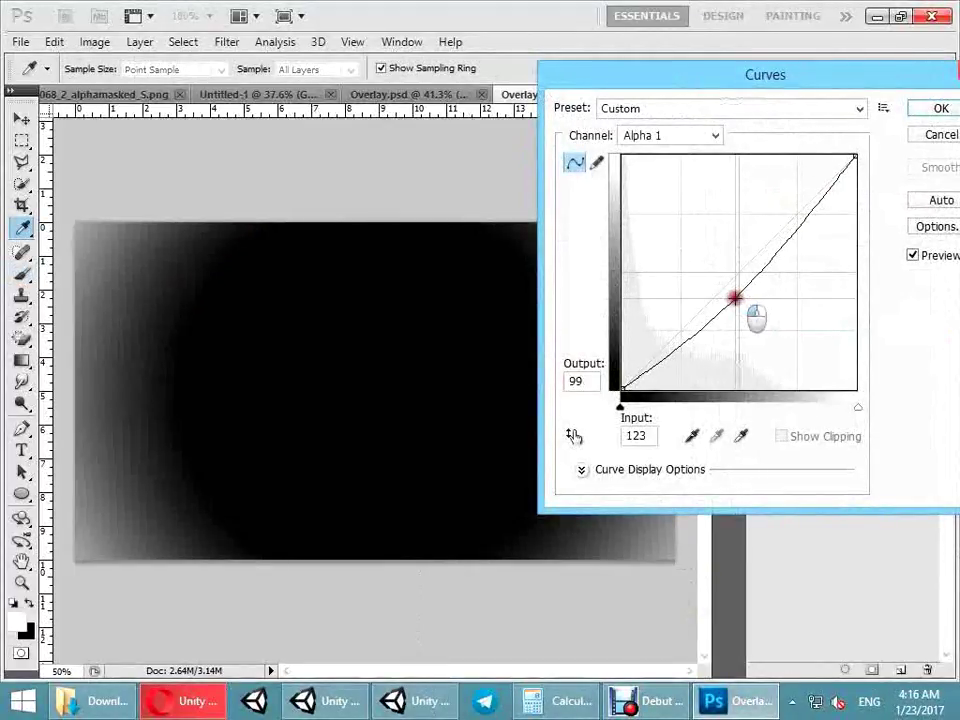
{"action": "left_click", "coordinate": [938, 110]}
{"action": "left_click", "coordinate": [877, 17]}
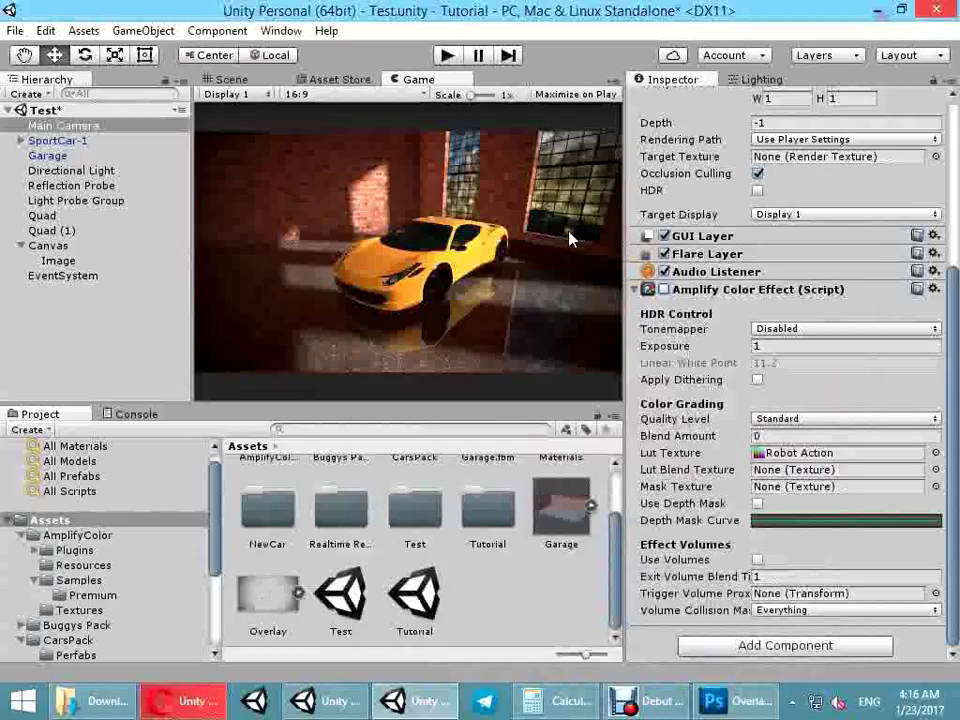
{"action": "left_click", "coordinate": [664, 289]}
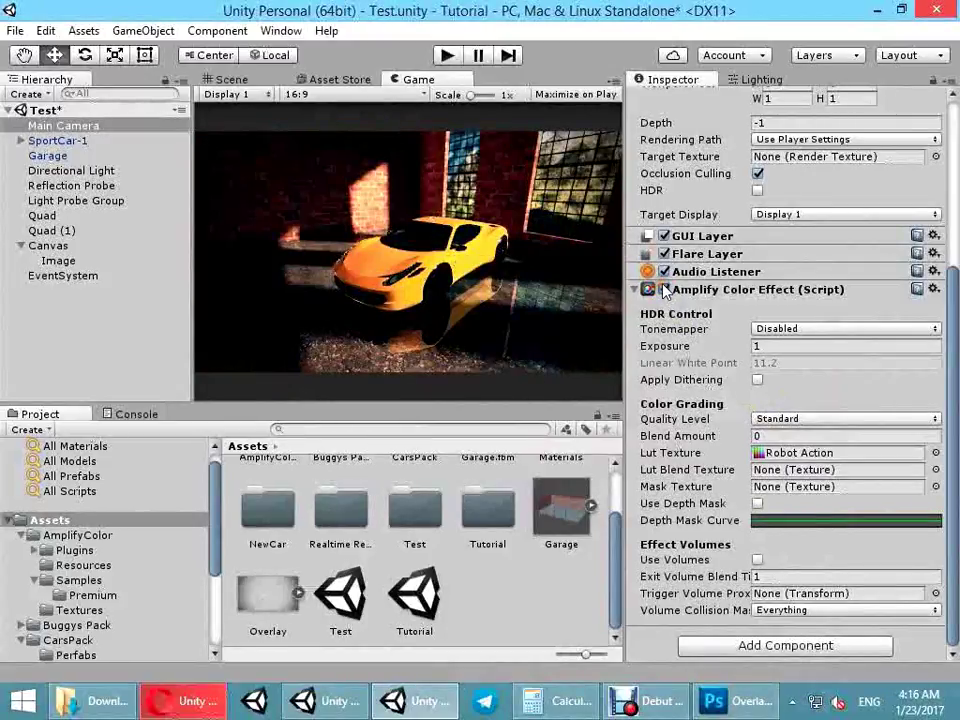
- Set Blend Amount to 0.43 and try the B&W High Contrast Old, Blockbuster and F2AA3 LUTs
{"action": "type", "text": ".43"}
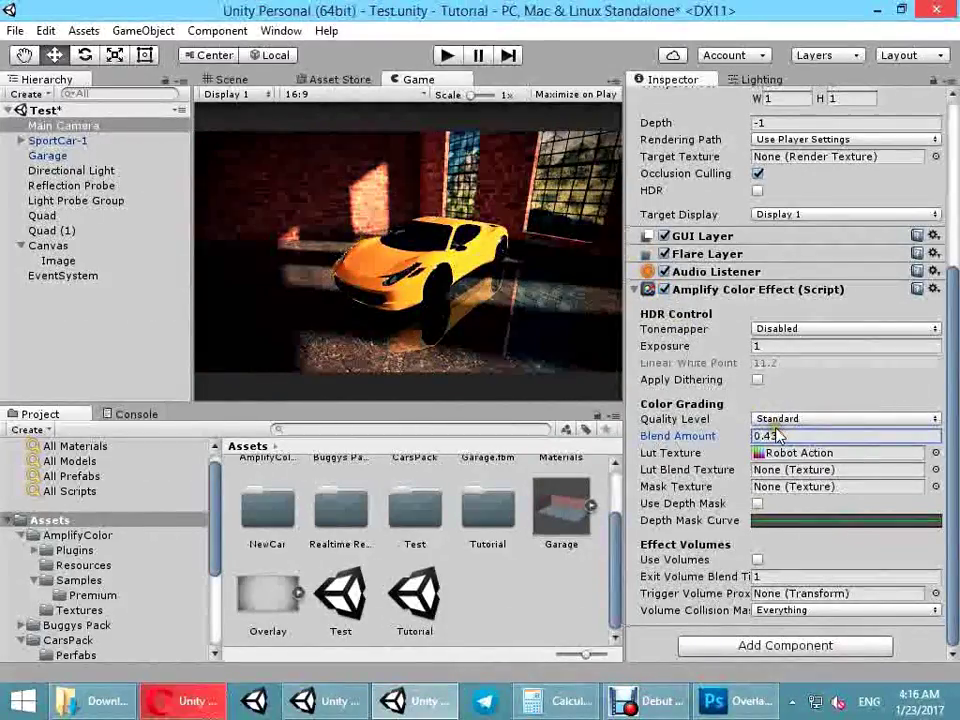
{"action": "left_click", "coordinate": [800, 453]}
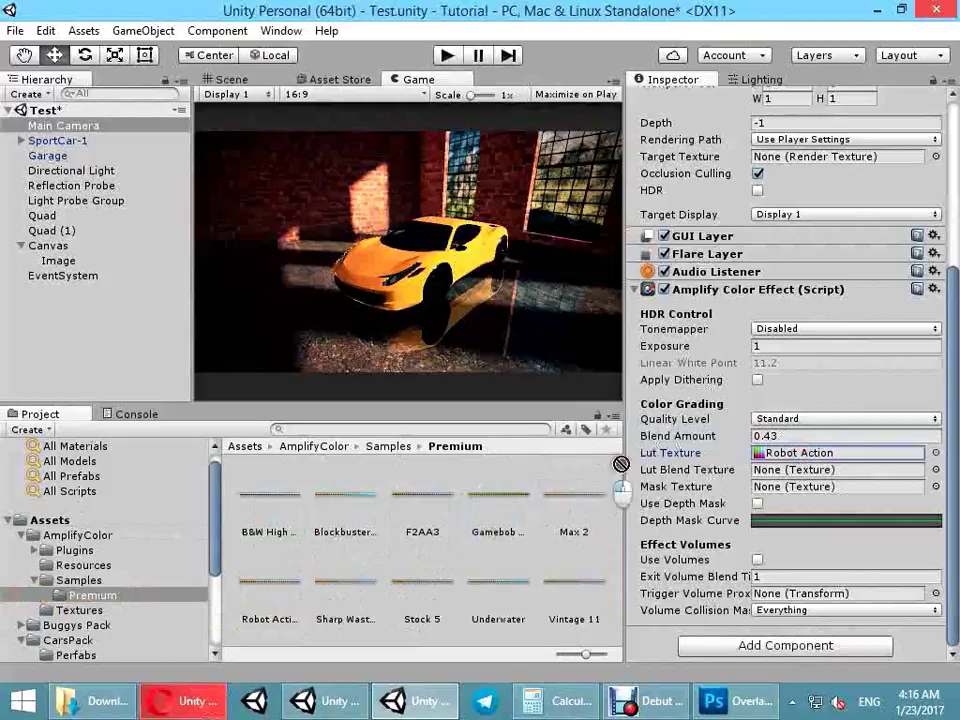
{"action": "left_click_drag", "start_coordinate": [767, 457], "coordinate": [768, 456]}
{"action": "left_click_drag", "start_coordinate": [362, 517], "coordinate": [800, 455]}
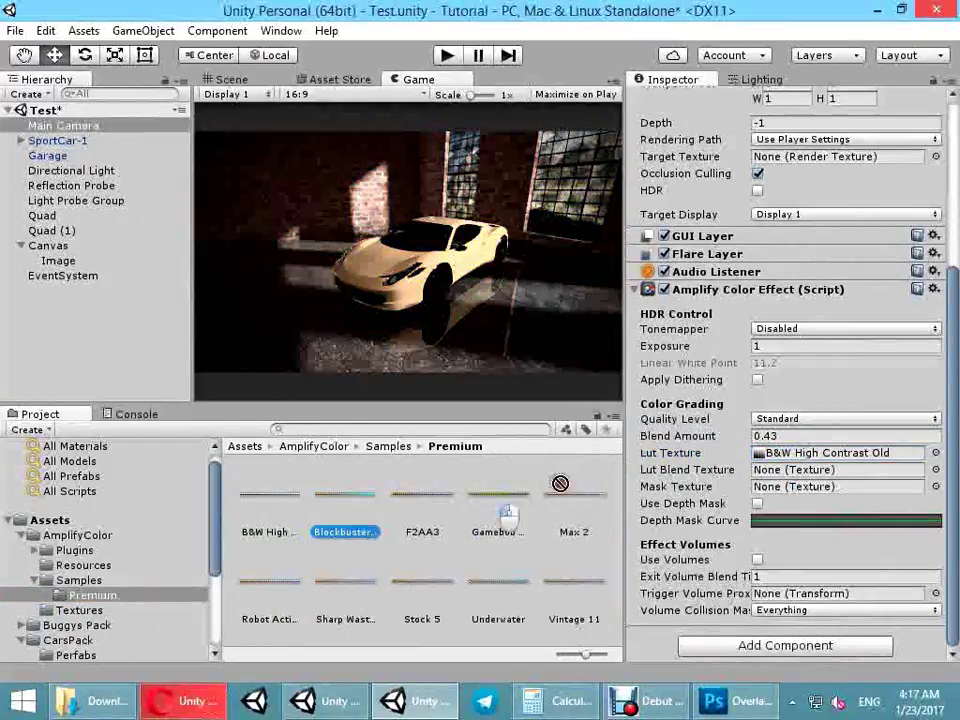
{"action": "mouse_move", "coordinate": [422, 495]}
{"action": "left_mouse_down"}
{"action": "mouse_move", "coordinate": [785, 436]}
{"action": "mouse_move", "coordinate": [801, 455]}
{"action": "left_mouse_up"}
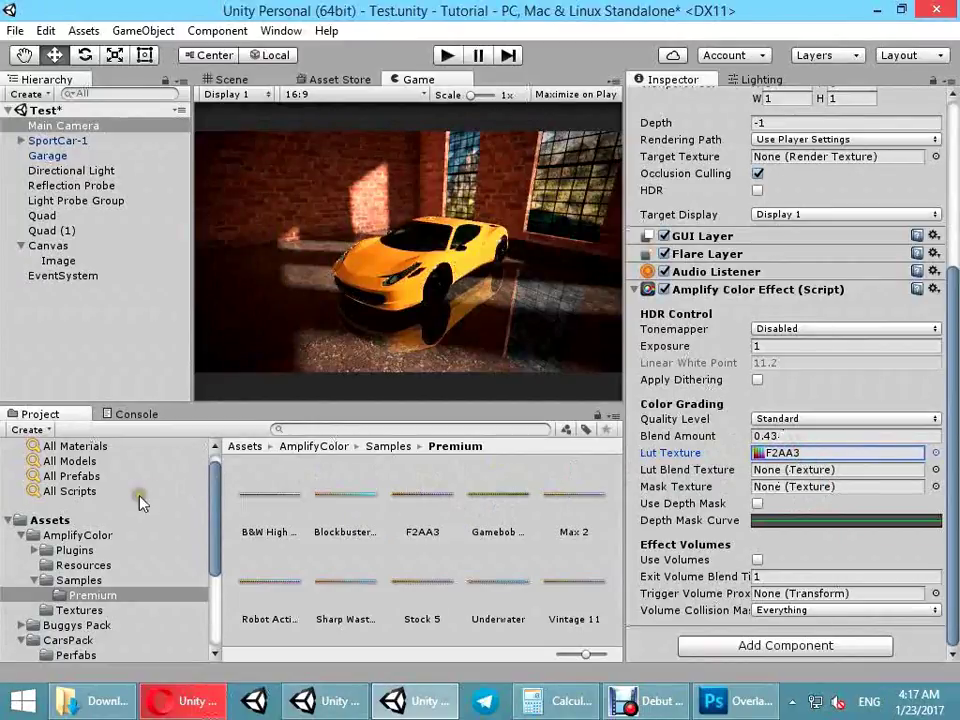
- Grade the scene with the Setting Sun LUT from the Samples folder
{"action": "left_click", "coordinate": [72, 580]}
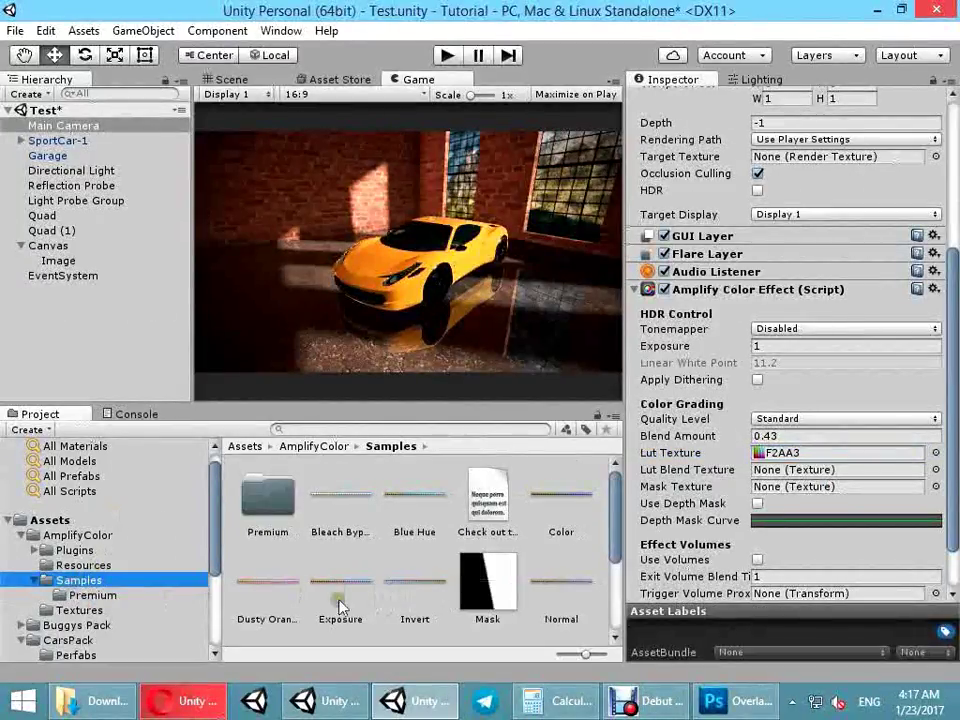
{"action": "scroll", "coordinate": [433, 604], "scroll_direction": "down", "scroll_amount": 3}
{"action": "mouse_move", "coordinate": [329, 543]}
{"action": "left_mouse_down"}
{"action": "mouse_move", "coordinate": [770, 458]}
{"action": "mouse_move", "coordinate": [716, 441]}
{"action": "left_mouse_up"}
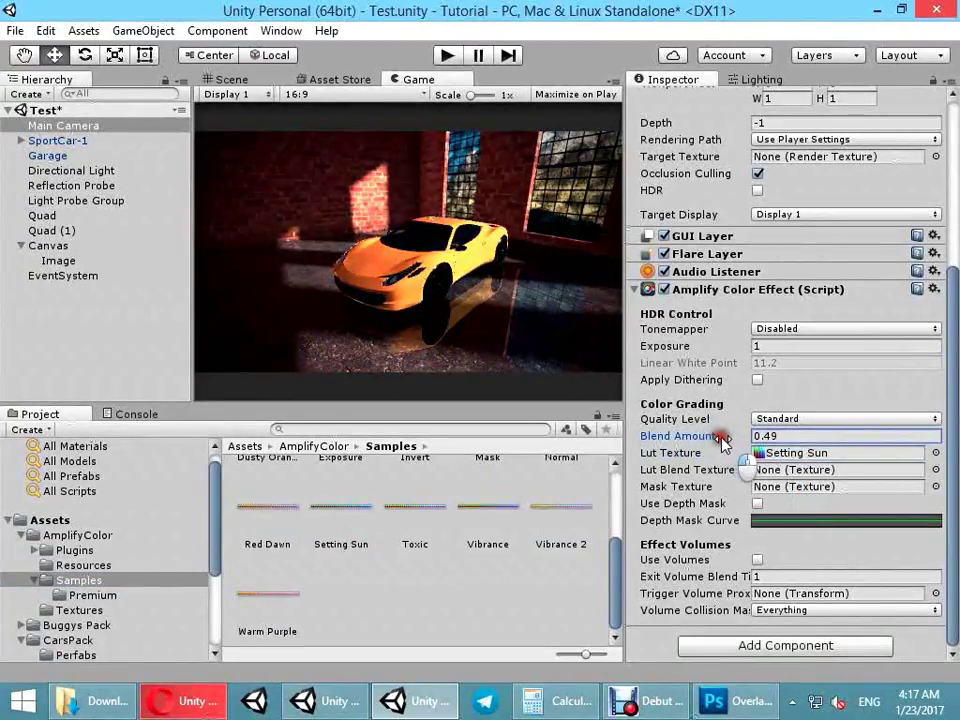
- Deselect the camera and select the Normal LUT texture in the project
{"action": "left_click", "coordinate": [107, 360]}
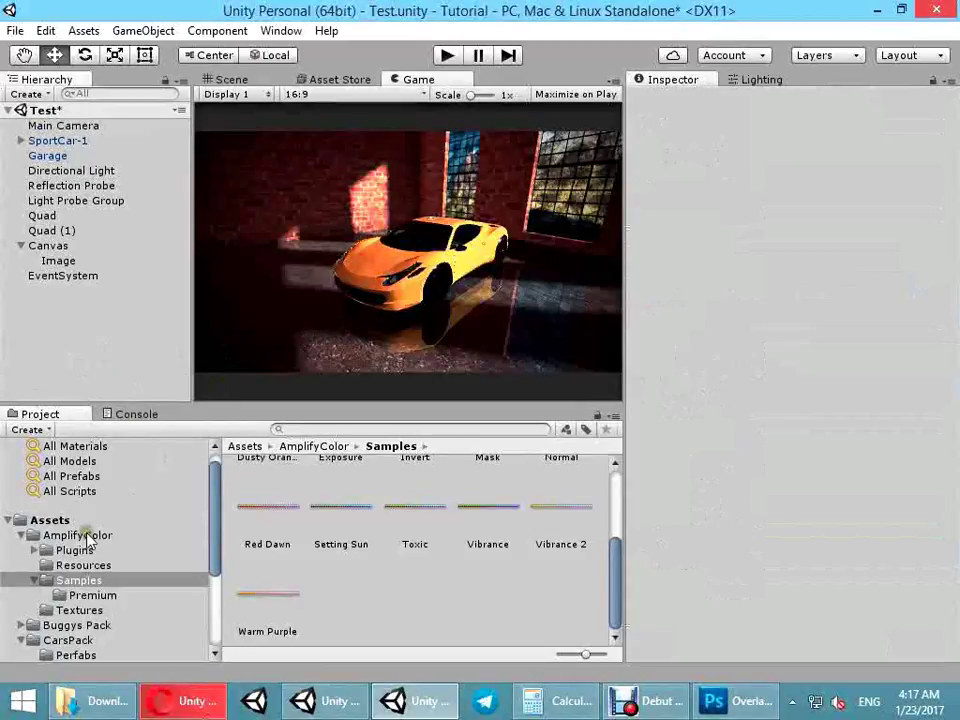
{"action": "left_click", "coordinate": [37, 580]}
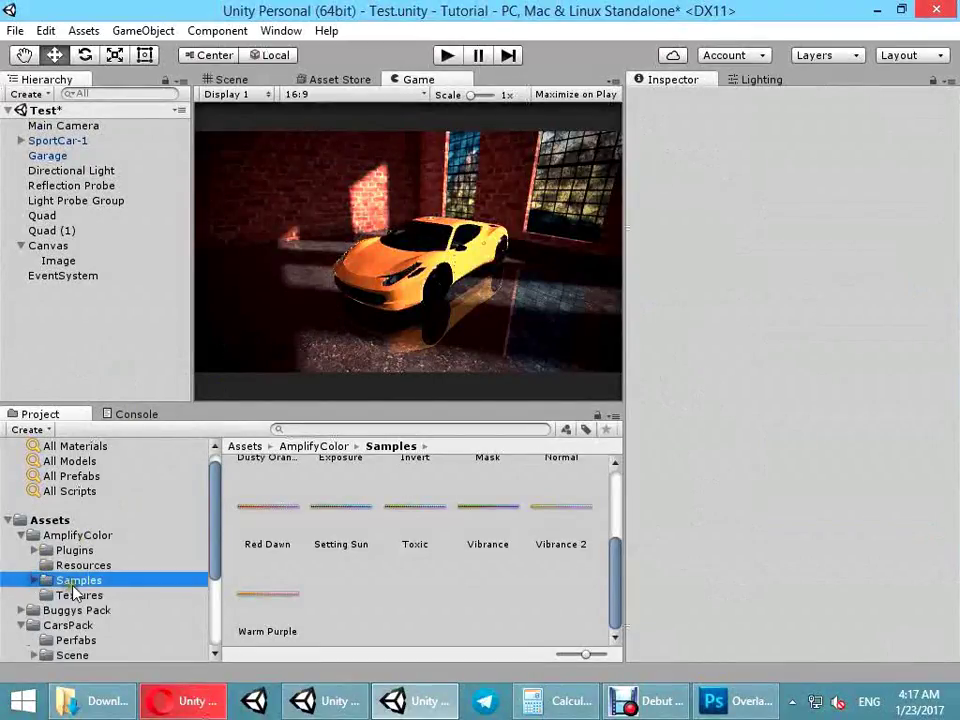
{"action": "scroll", "coordinate": [369, 605], "scroll_direction": "up", "scroll_amount": 3}
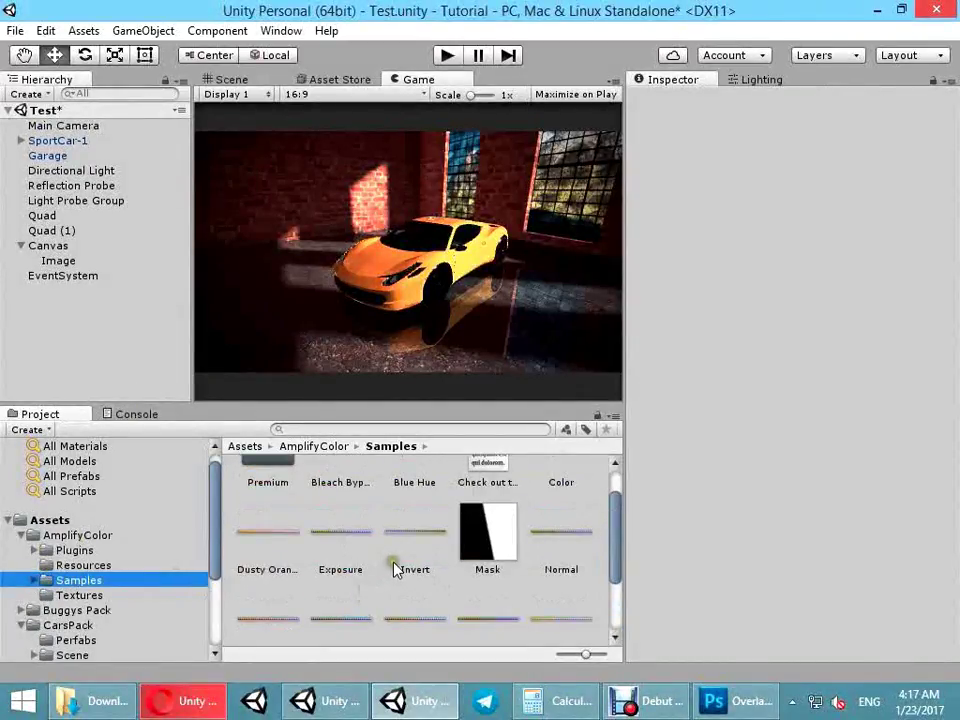
{"action": "left_click", "coordinate": [566, 535]}
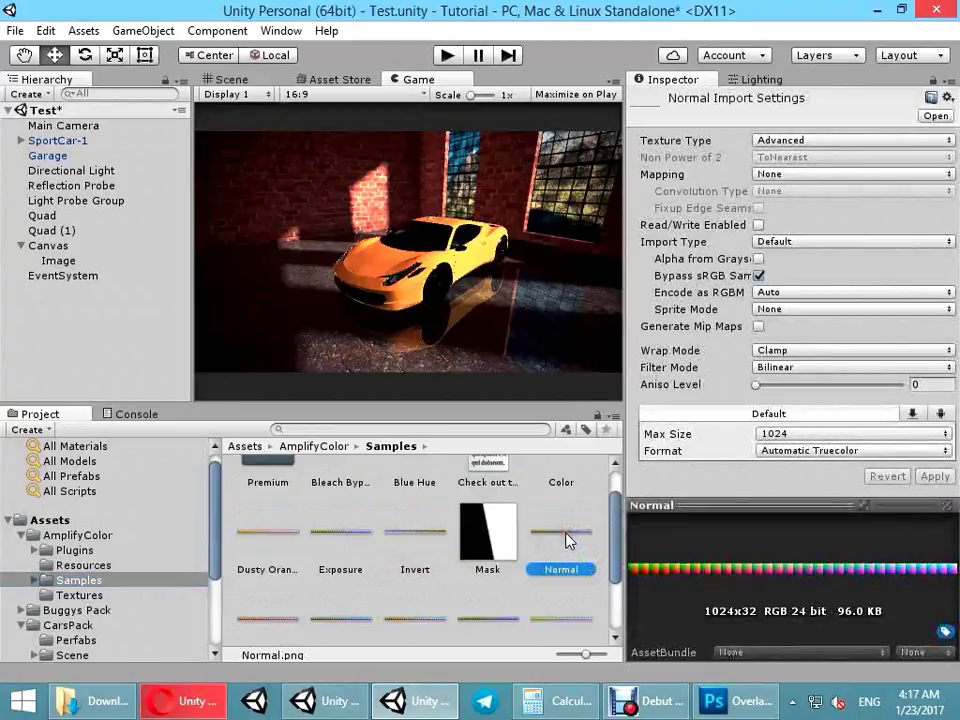
- Open Normal.png in Photoshop, shift its colour balance toward blue and raise its exposure
{"action": "double_click", "coordinate": [566, 536]}
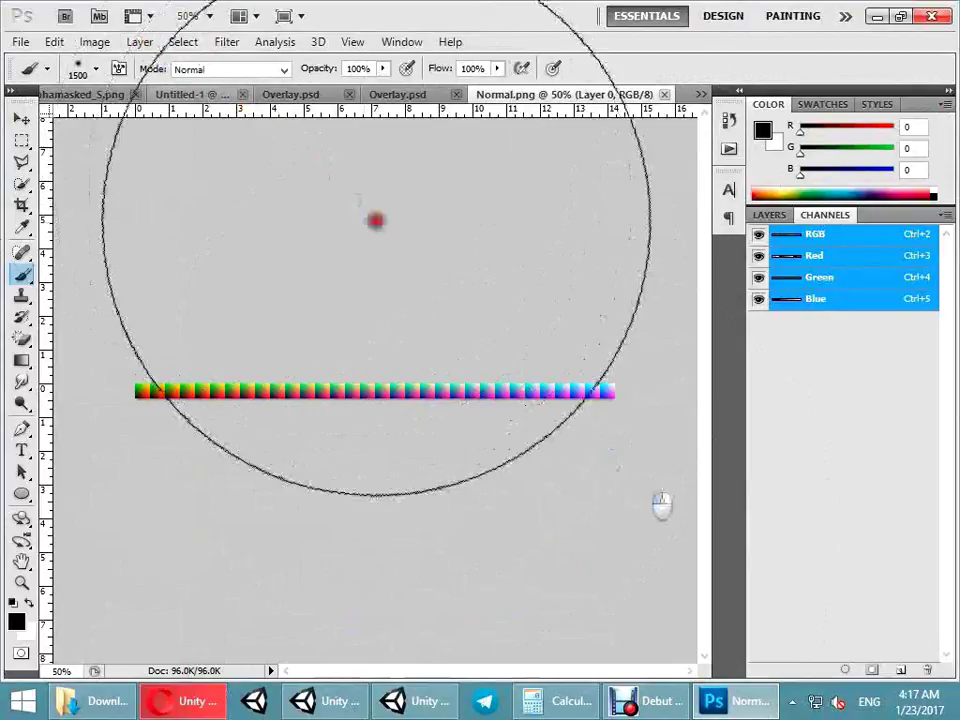
{"action": "key", "text": "ctrl+b"}
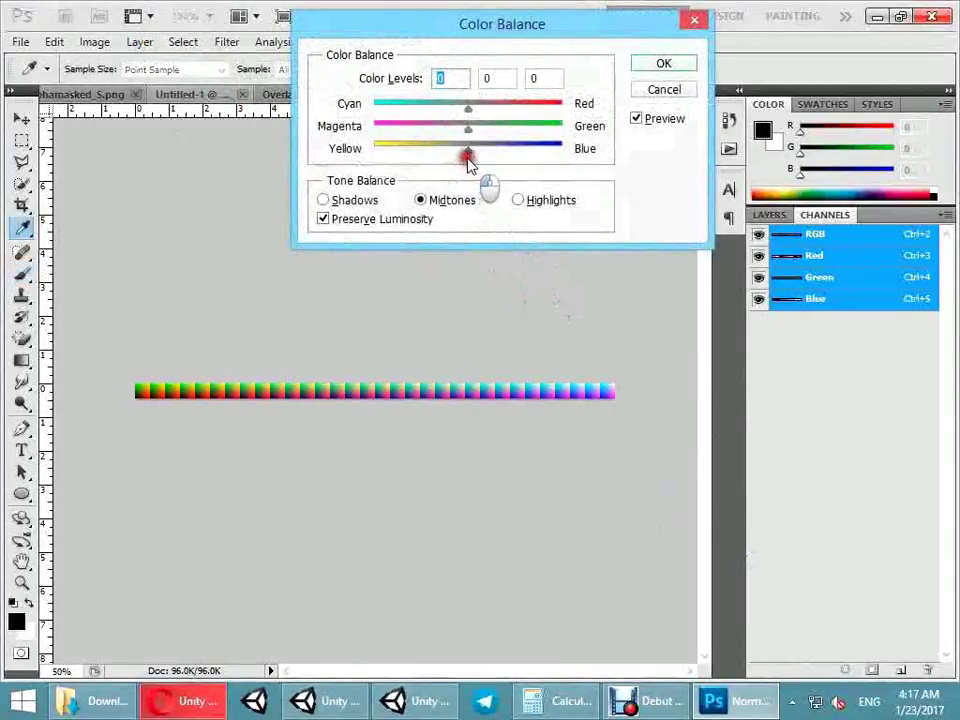
{"action": "left_click", "coordinate": [656, 64]}
{"action": "key", "text": "alt+i"}
{"action": "key", "text": "j"}
{"action": "key", "text": "e"}
{"action": "left_click_drag", "start_coordinate": [572, 181], "coordinate": [583, 181]}
{"action": "left_click", "coordinate": [740, 119]}
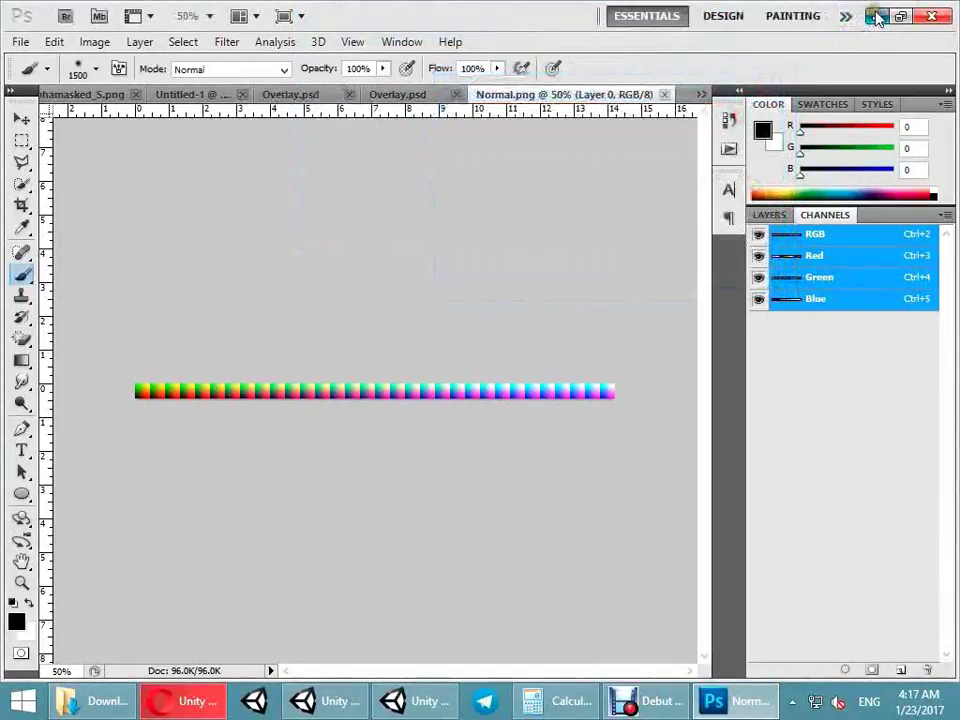
- Assign the Normal LUT to the camera's Amplify Color Lut Texture in Unity
{"action": "left_click", "coordinate": [877, 16]}
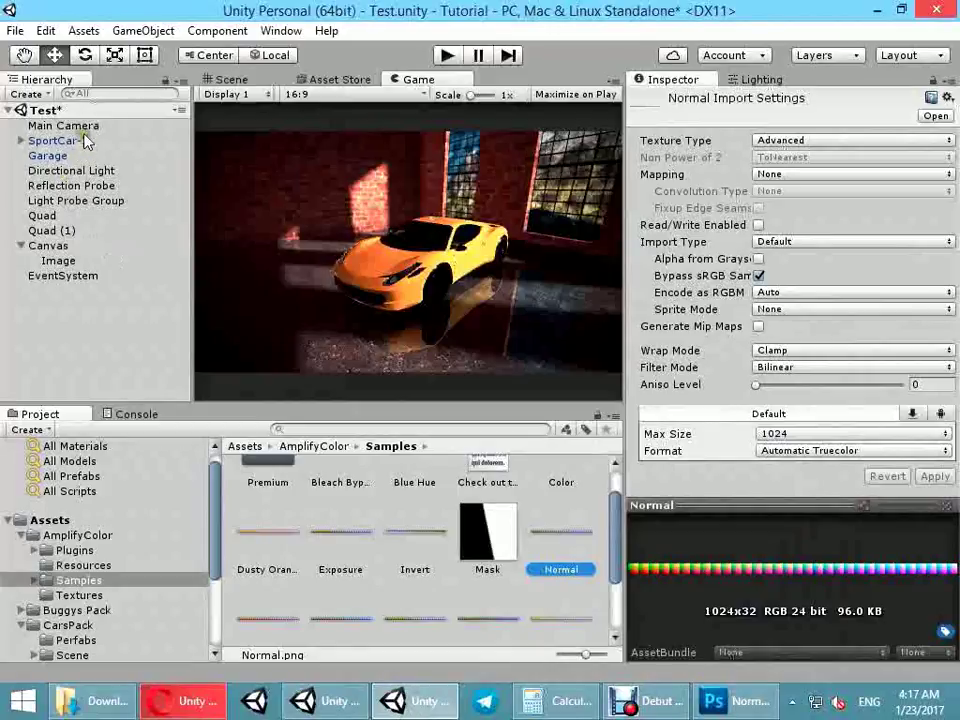
{"action": "left_click", "coordinate": [88, 127]}
{"action": "scroll", "coordinate": [686, 535], "scroll_direction": "down", "scroll_amount": 5}
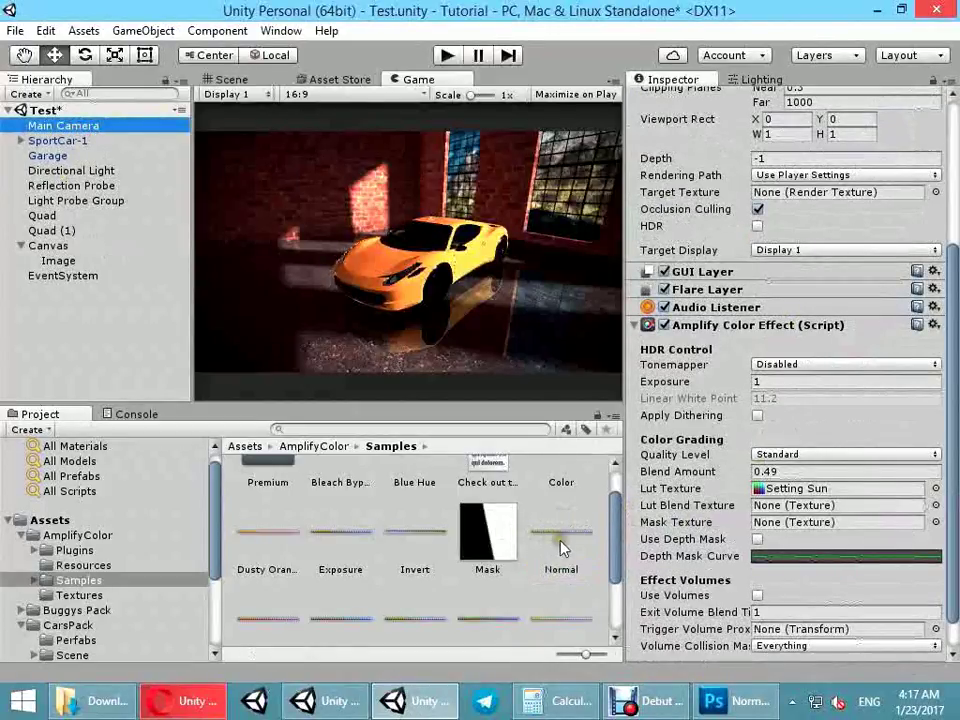
{"action": "left_click_drag", "start_coordinate": [562, 547], "coordinate": [785, 489]}
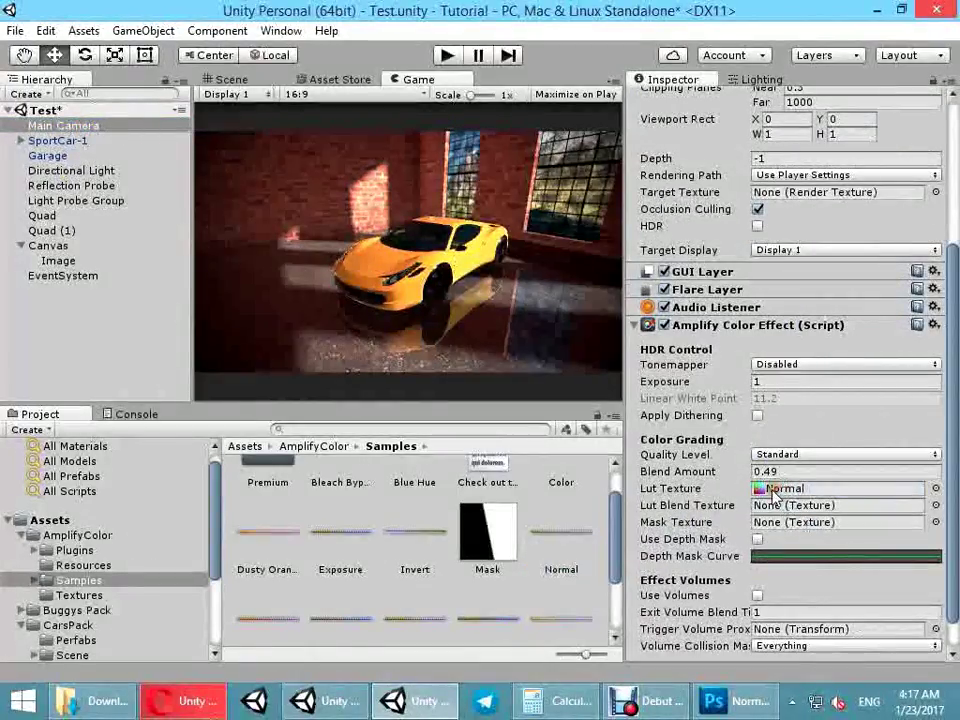
- Push Normal.png's midtone colour balance further to Blue +25
{"action": "double_click", "coordinate": [778, 491]}
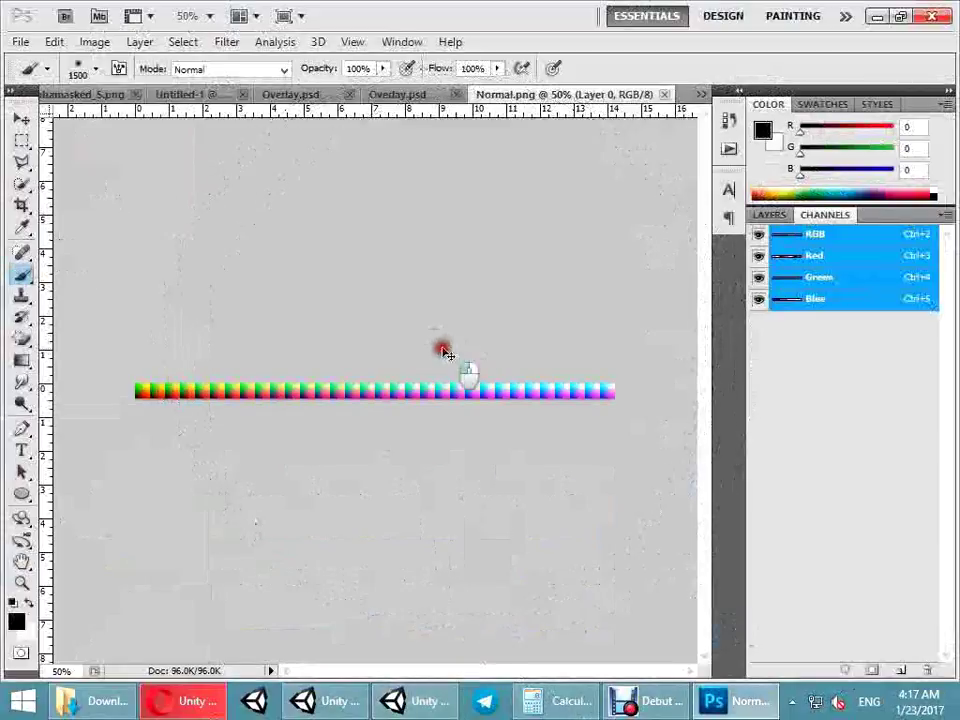
{"action": "key", "text": "ctrl+b"}
{"action": "left_click", "coordinate": [480, 148]}
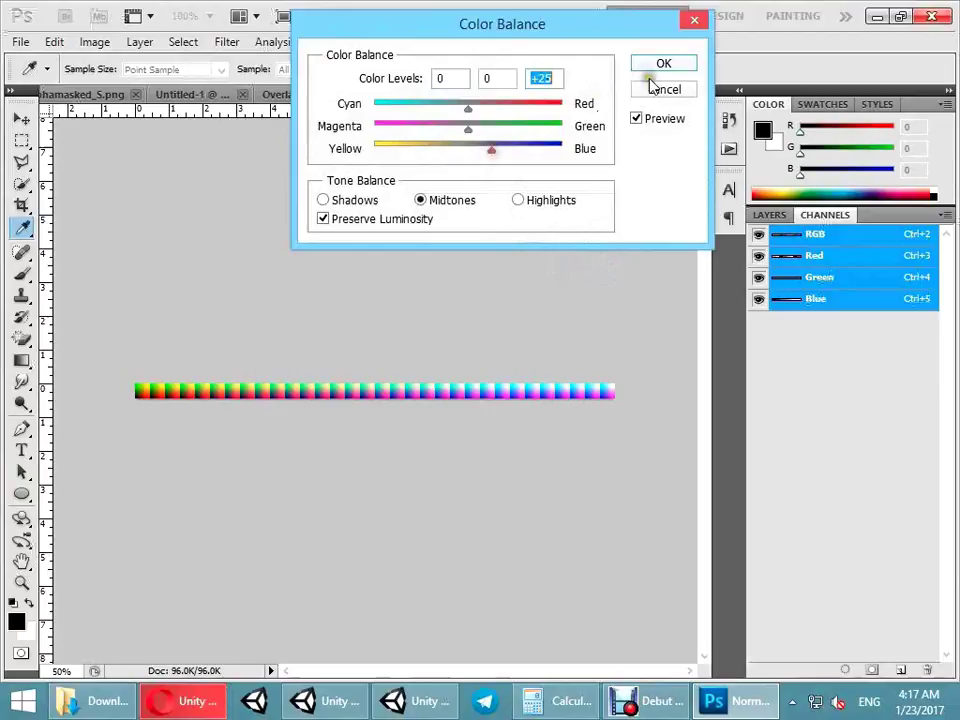
{"action": "left_click", "coordinate": [660, 66]}
{"action": "left_click", "coordinate": [877, 16]}
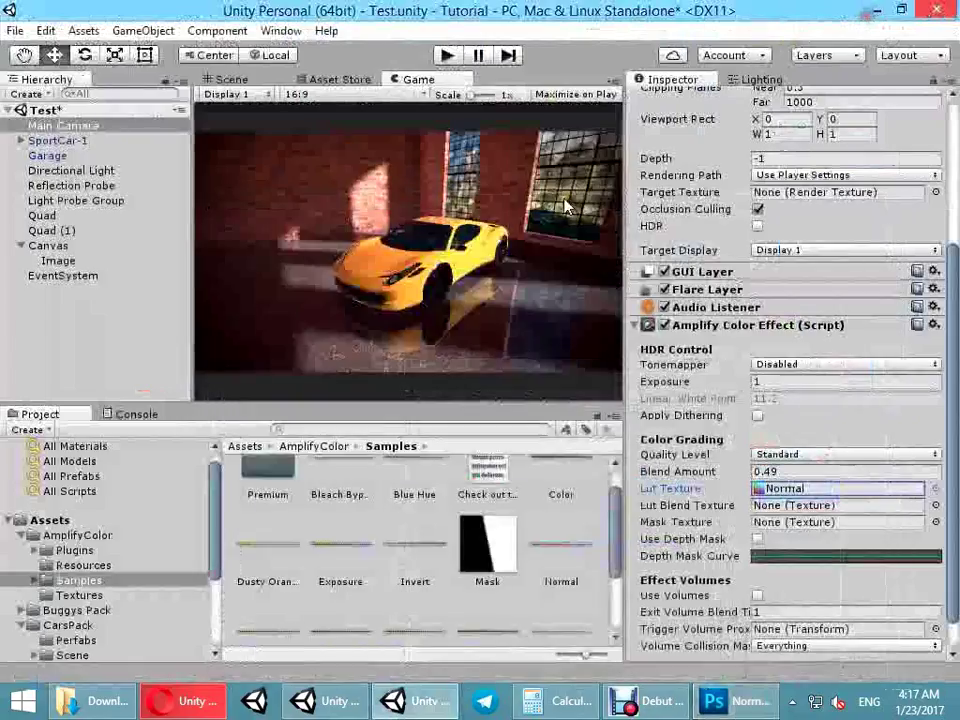
- Adjust the Normal LUT's exposure gamma correction in Photoshop
{"action": "left_click", "coordinate": [737, 700]}
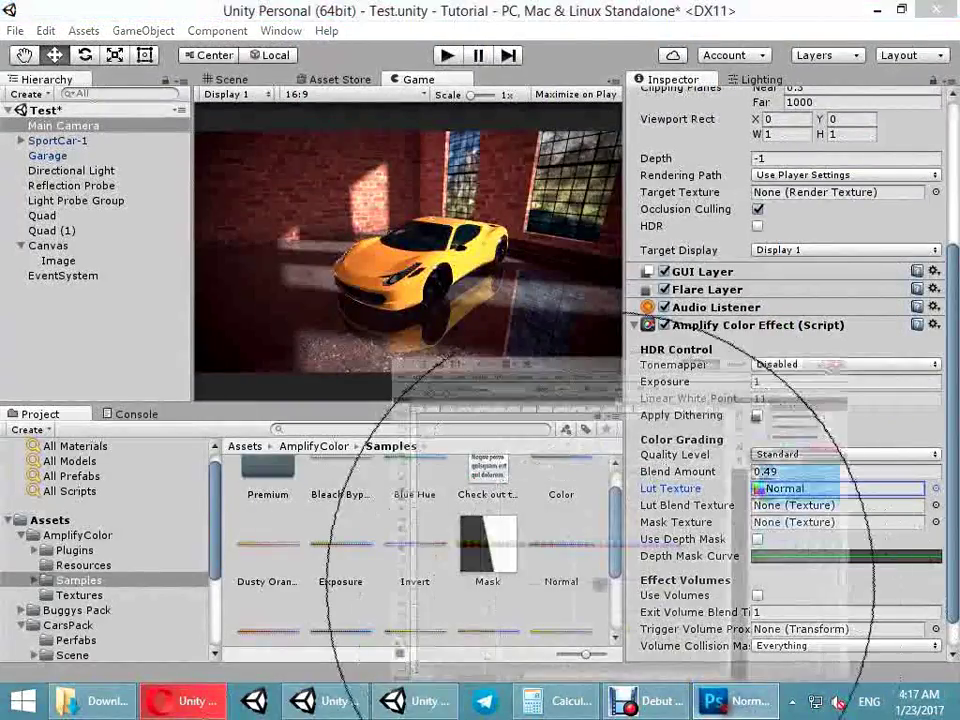
{"action": "left_click_drag", "start_coordinate": [572, 278], "coordinate": [595, 282]}
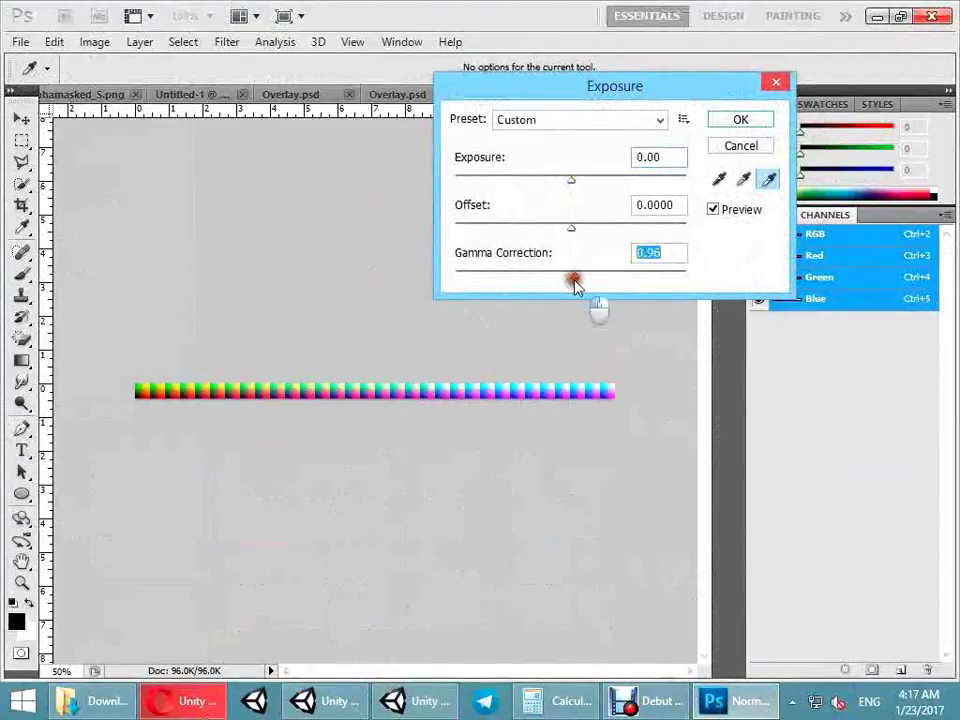
{"action": "left_click", "coordinate": [735, 120]}
{"action": "left_click", "coordinate": [877, 16]}
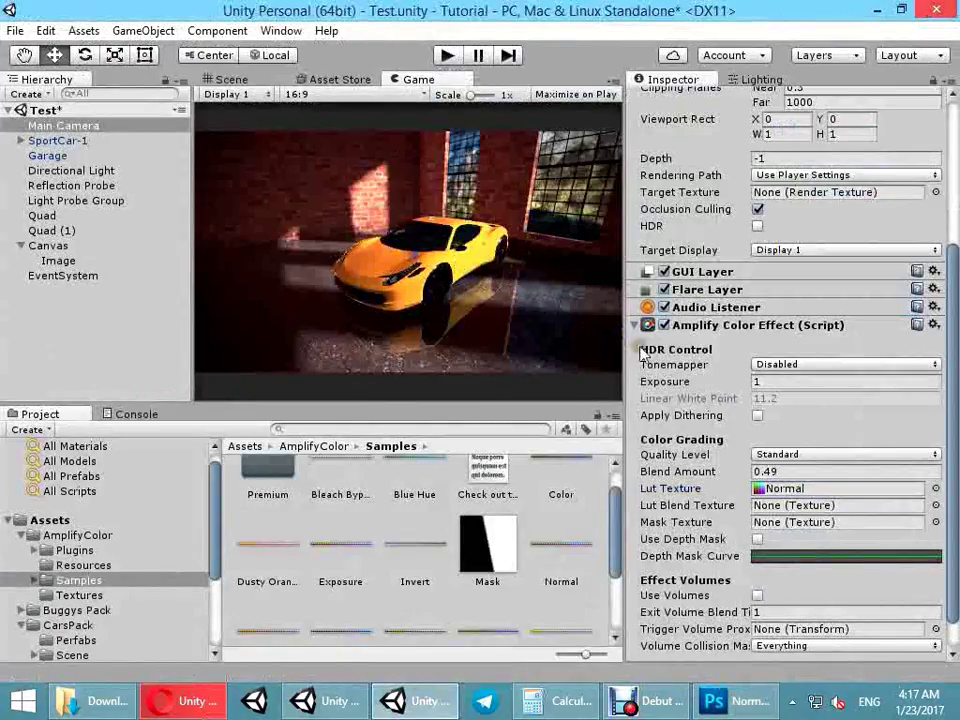
- Drop Blend Amount to 0, then raise it back up to compare the grading
{"action": "left_click", "coordinate": [768, 472]}
{"action": "type", "text": "03"}
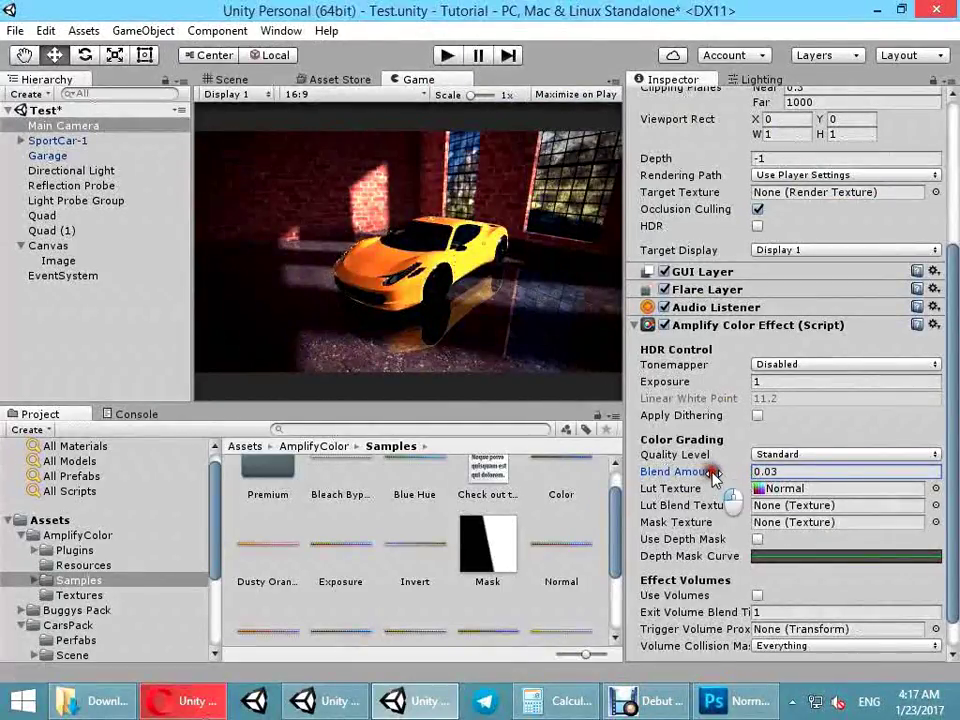
{"action": "left_click_drag", "start_coordinate": [713, 477], "coordinate": [731, 479]}
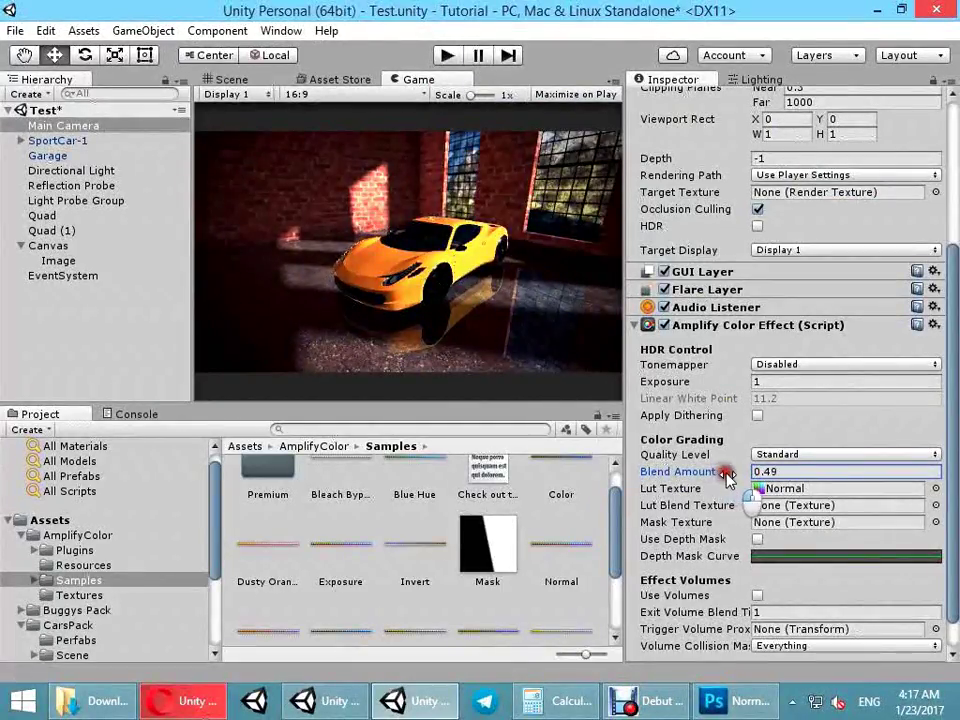
{"action": "left_click", "coordinate": [165, 306]}
- Switch to the Scene view and orbit around the car to see it from behind
{"action": "left_click", "coordinate": [268, 78]}
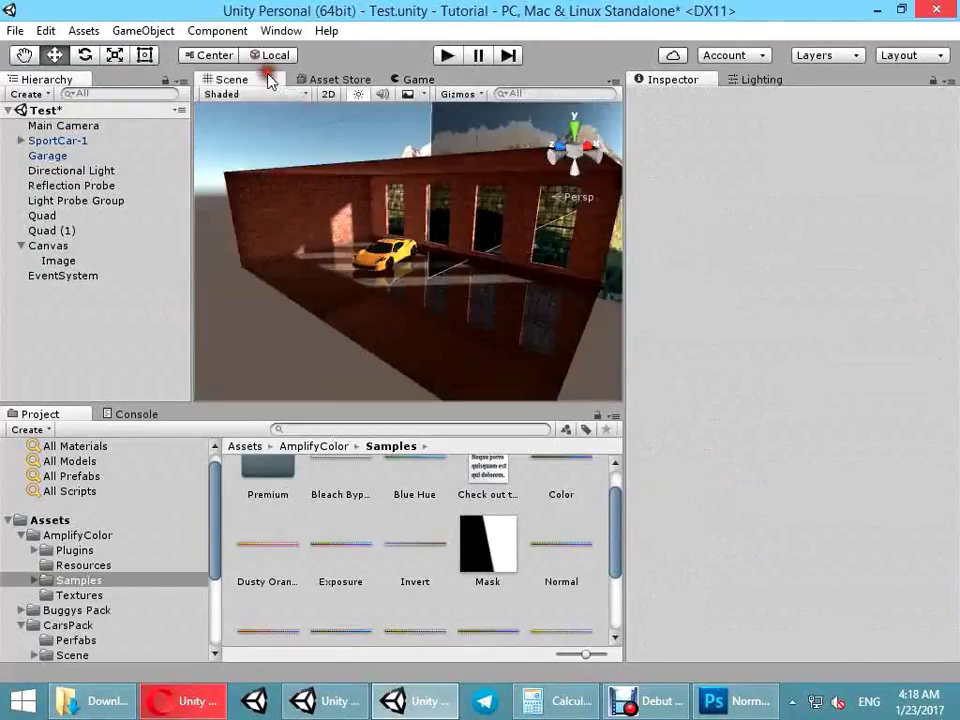
{"action": "right_click_drag", "start_coordinate": [431, 274], "coordinate": [462, 290]}
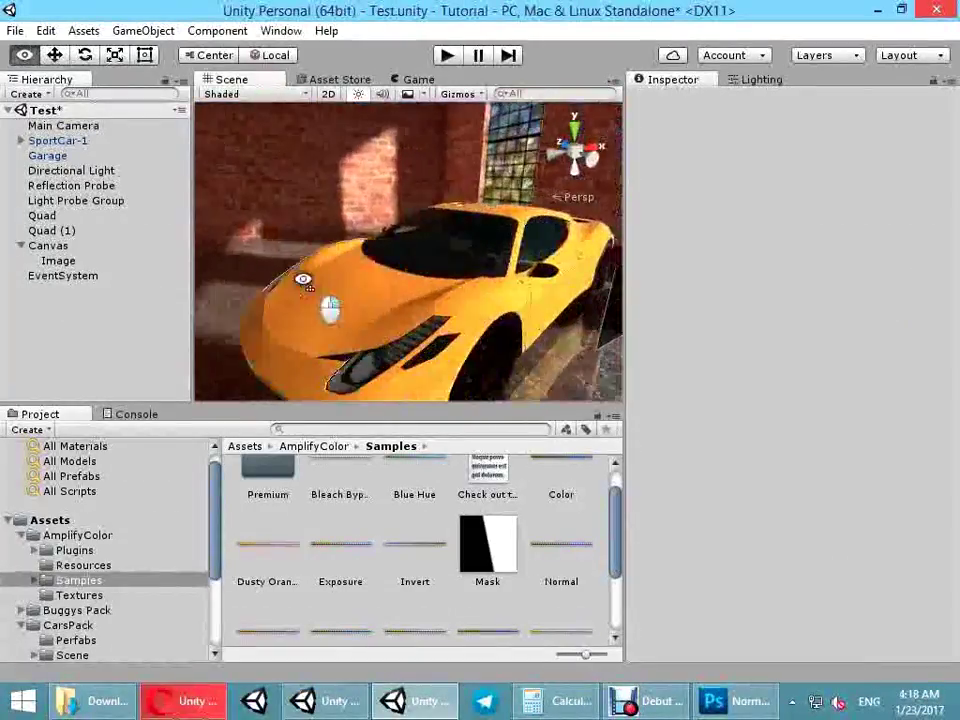
{"action": "mouse_move", "coordinate": [462, 290]}
{"action": "right_mouse_down"}
{"action": "mouse_move", "coordinate": [502, 392]}
{"action": "mouse_move", "coordinate": [637, 337]}
{"action": "mouse_move", "coordinate": [440, 332]}
{"action": "mouse_move", "coordinate": [536, 353]}
{"action": "mouse_move", "coordinate": [548, 331]}
{"action": "mouse_move", "coordinate": [536, 369]}
{"action": "mouse_move", "coordinate": [561, 392]}
{"action": "right_mouse_up"}
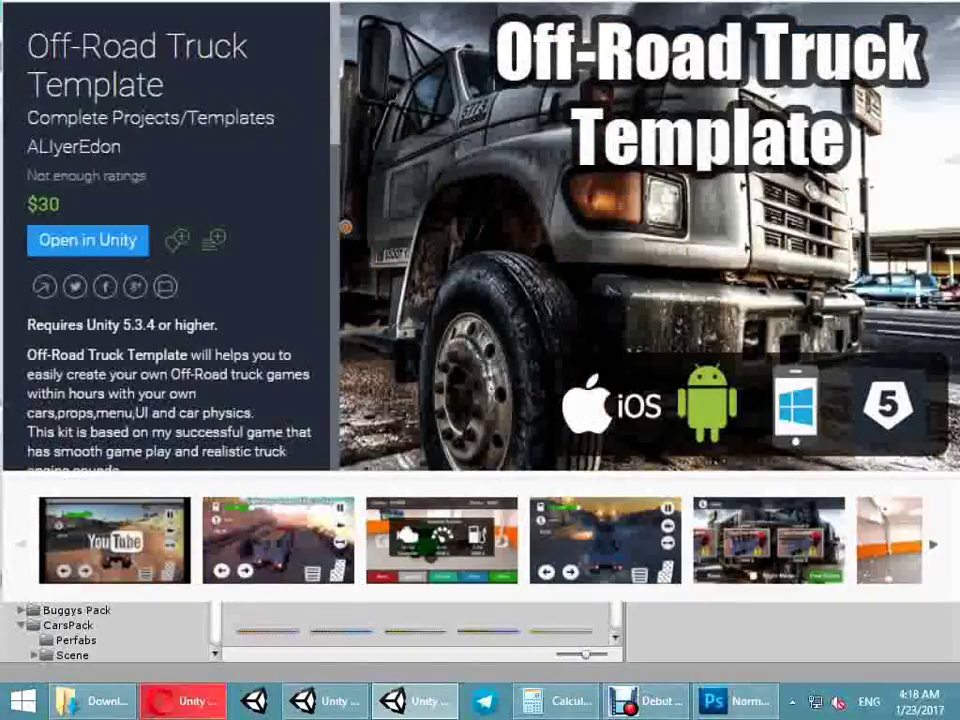